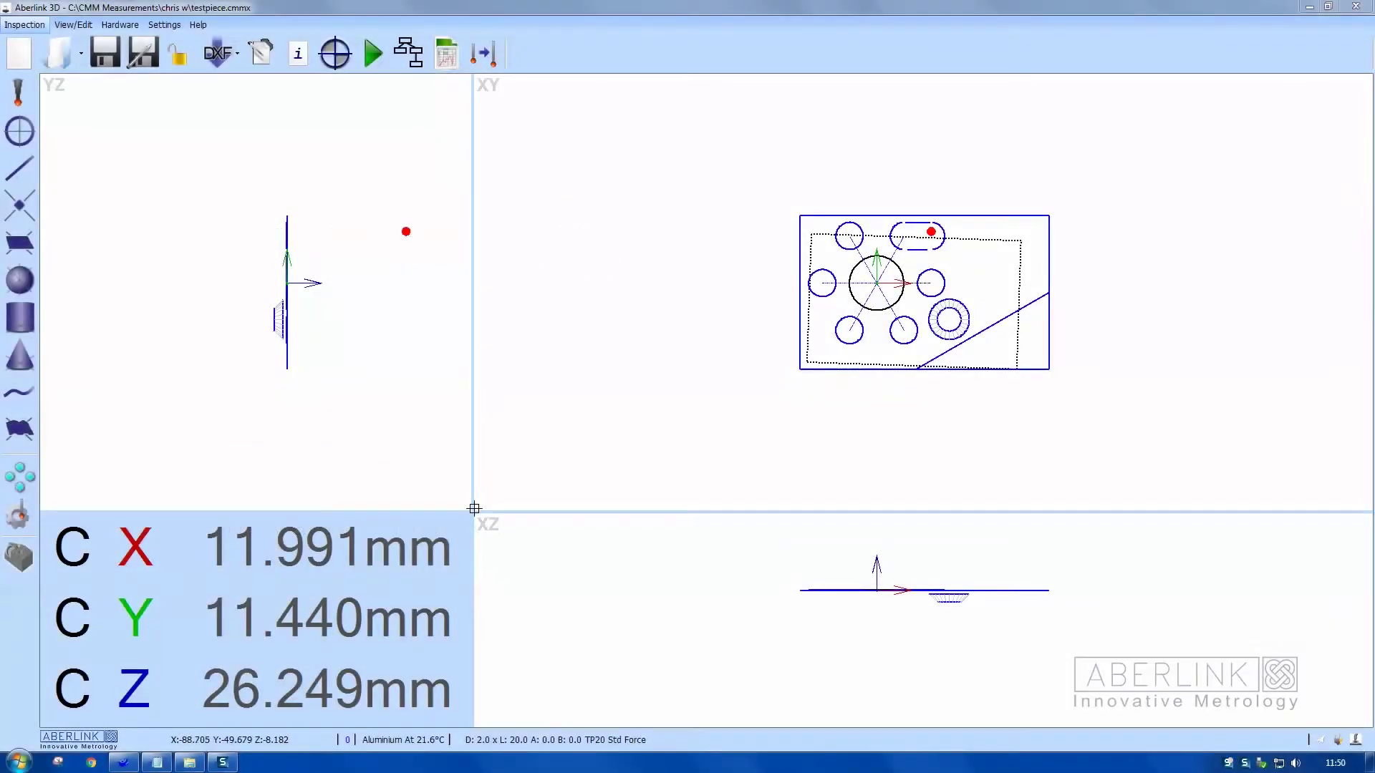
# Enlarge the XY view and add the 54.995 edge-to-edge width dimension above the test piece.
pyautogui.moveTo(487, 500); pyautogui.dragTo(252, 599)
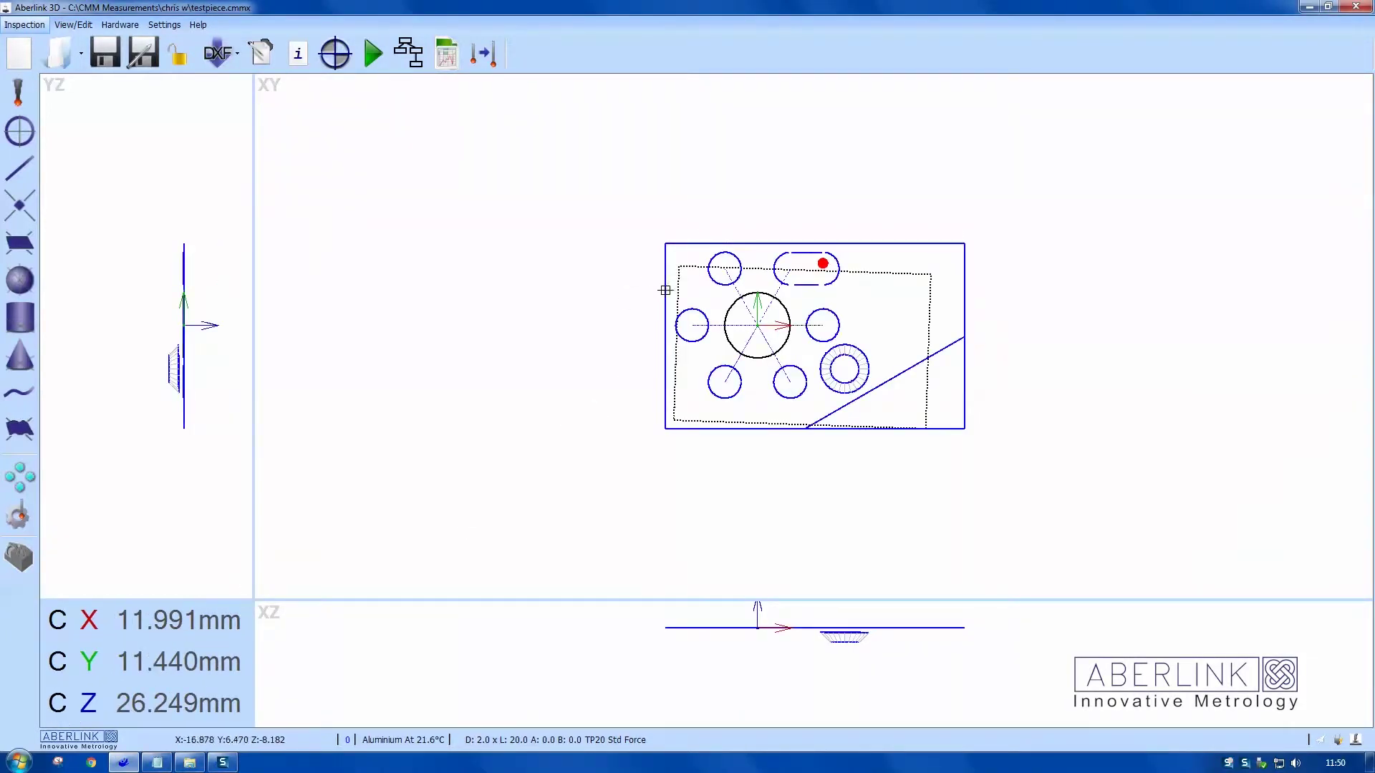
pyautogui.moveTo(665, 290); pyautogui.dragTo(967, 290)
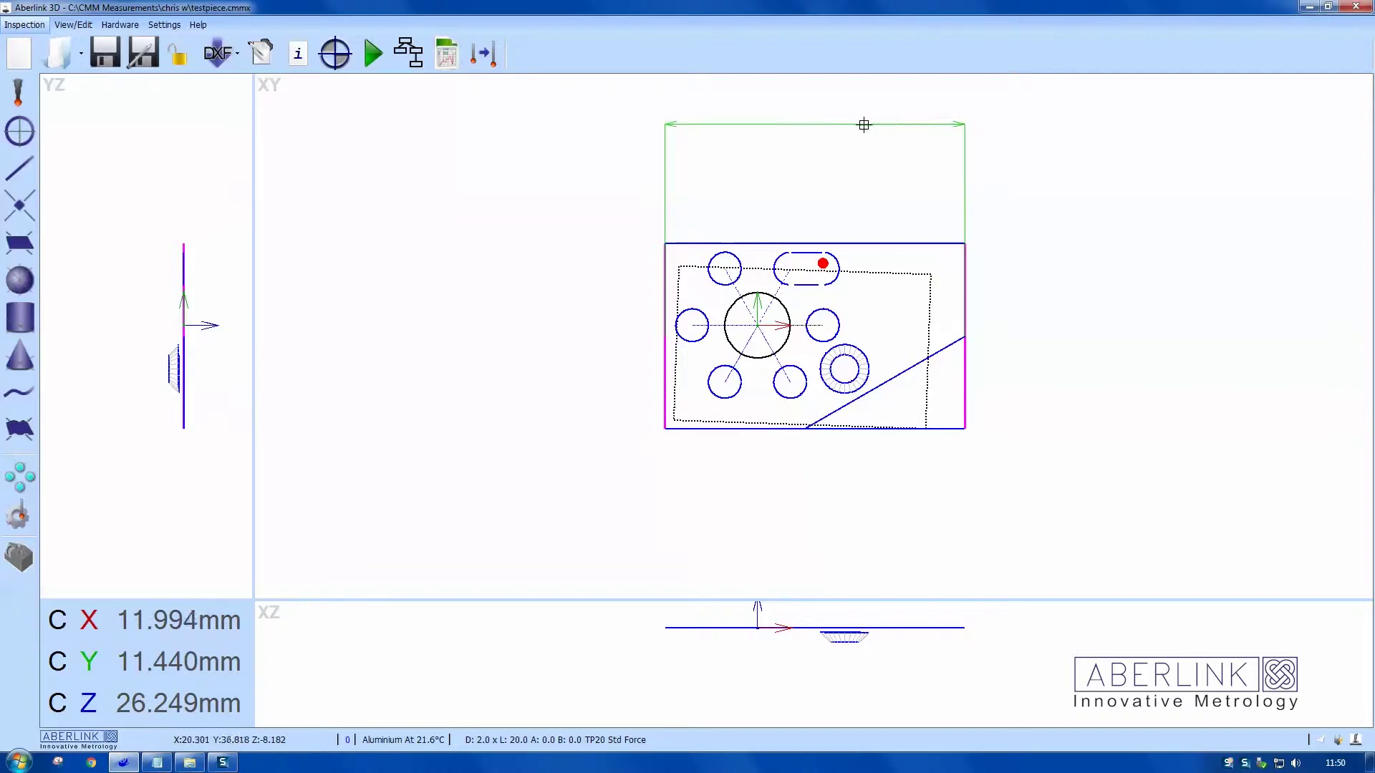
pyautogui.click(574, 137)
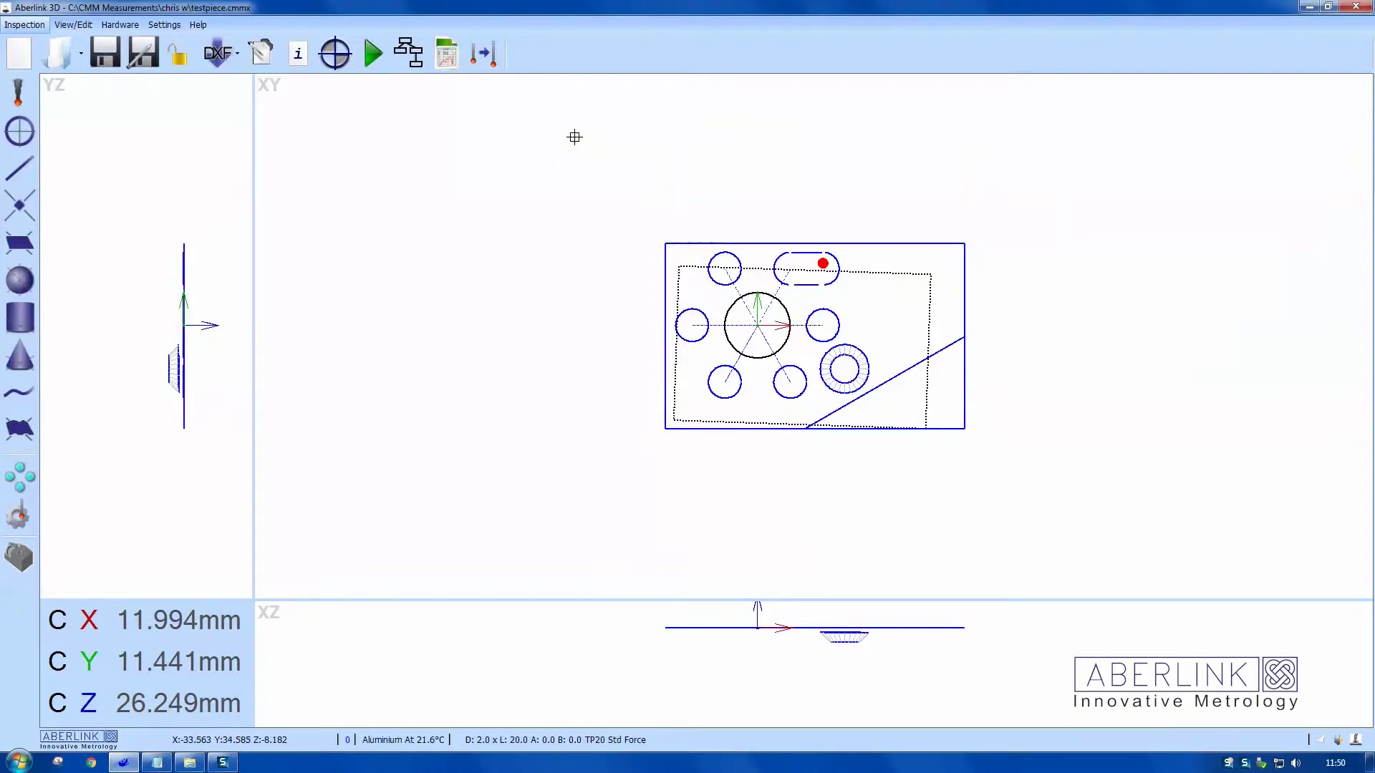
pyautogui.click(604, 137)
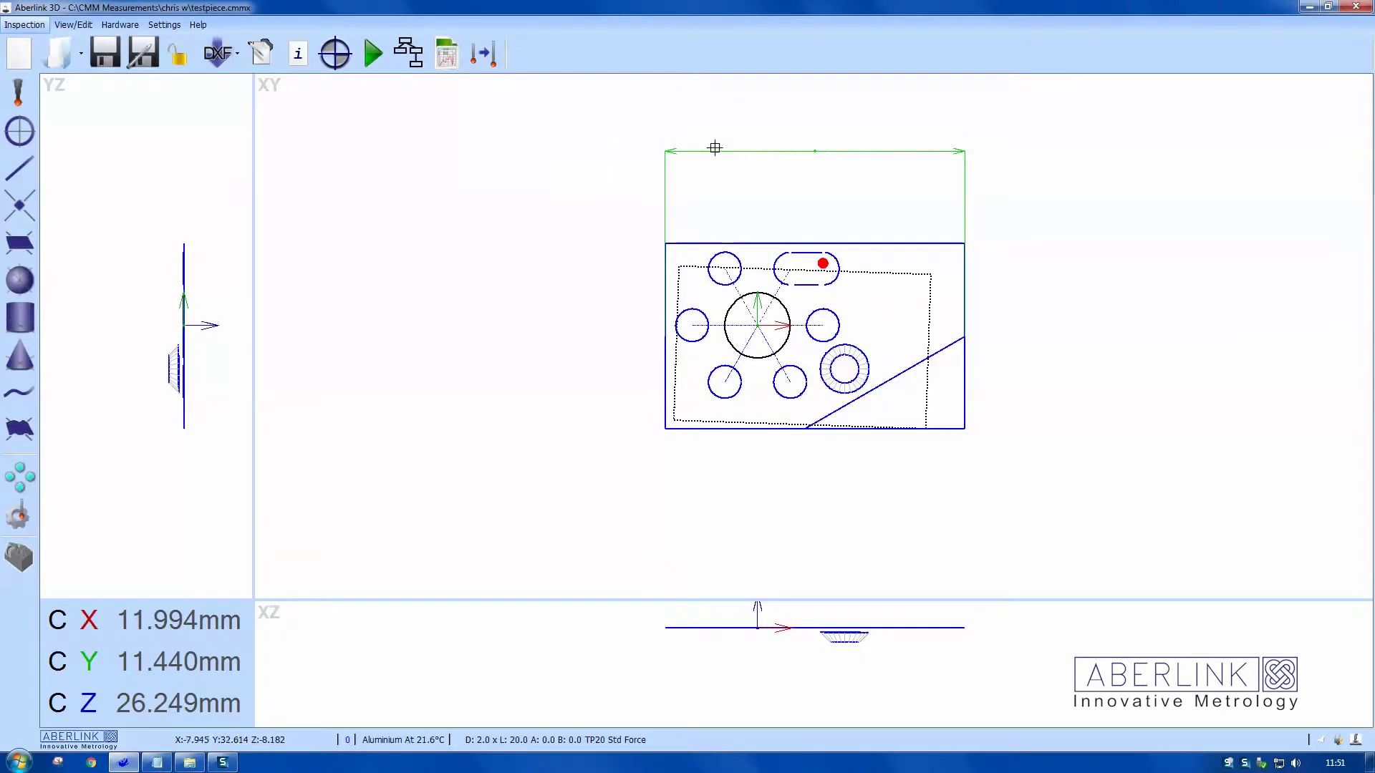
pyautogui.click(773, 138)
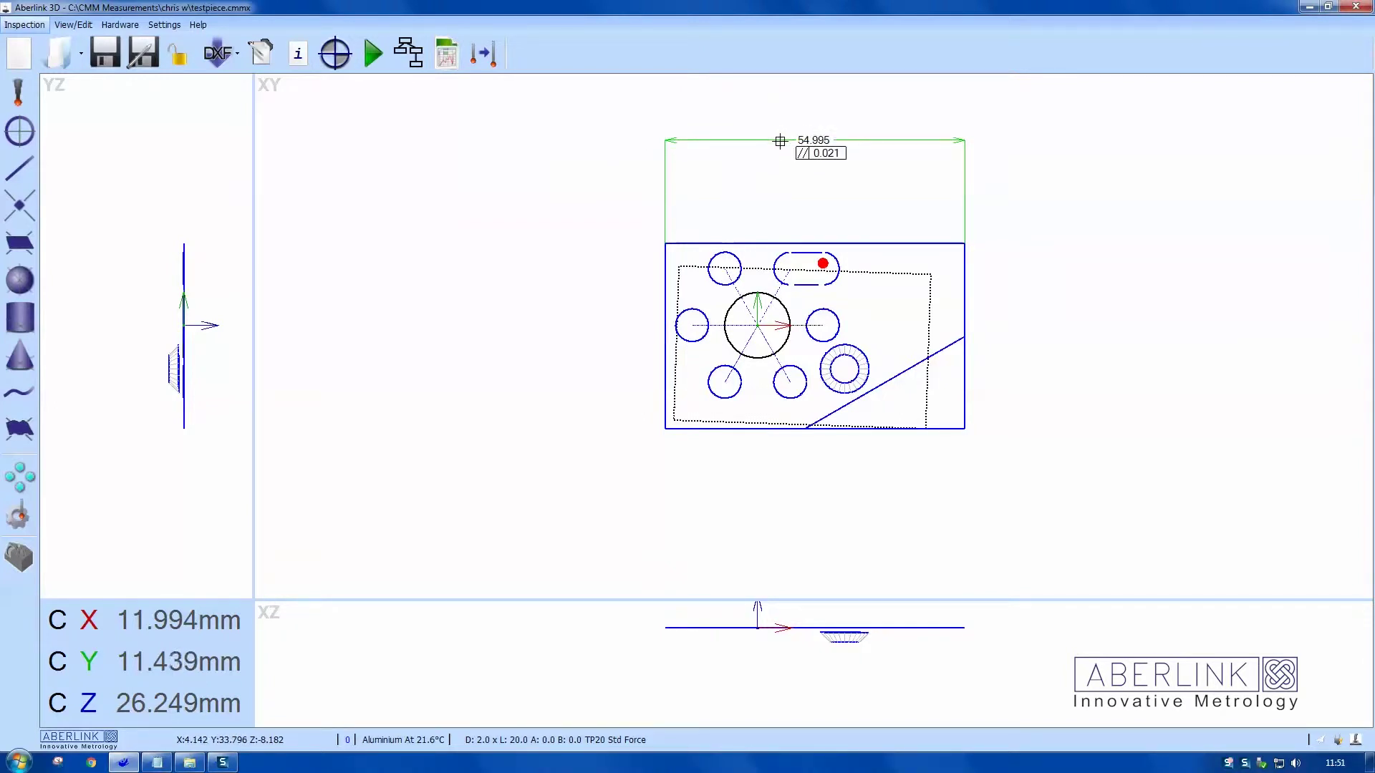
# Give the width dimension the identifier '55mm Length', with statistics hidden.
pyautogui.click(780, 141)
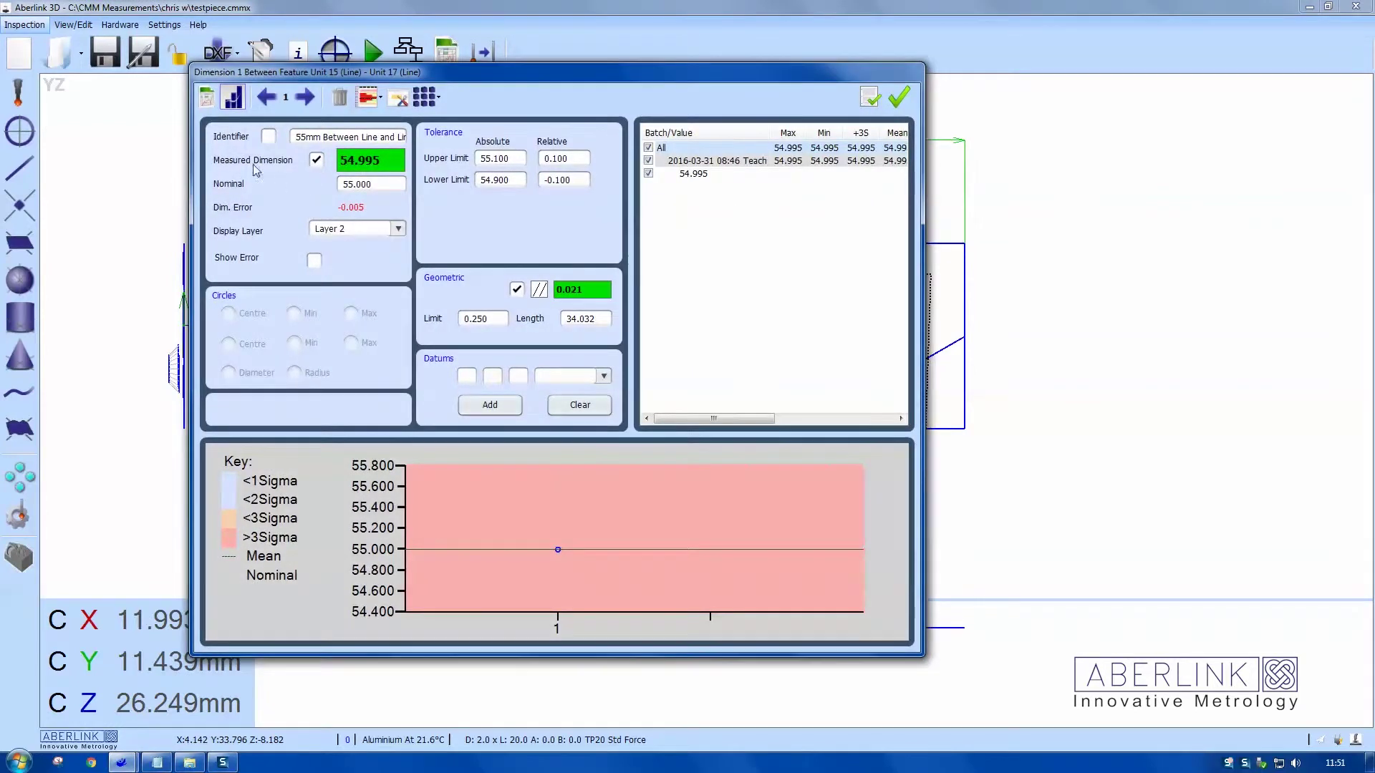
pyautogui.click(233, 97)
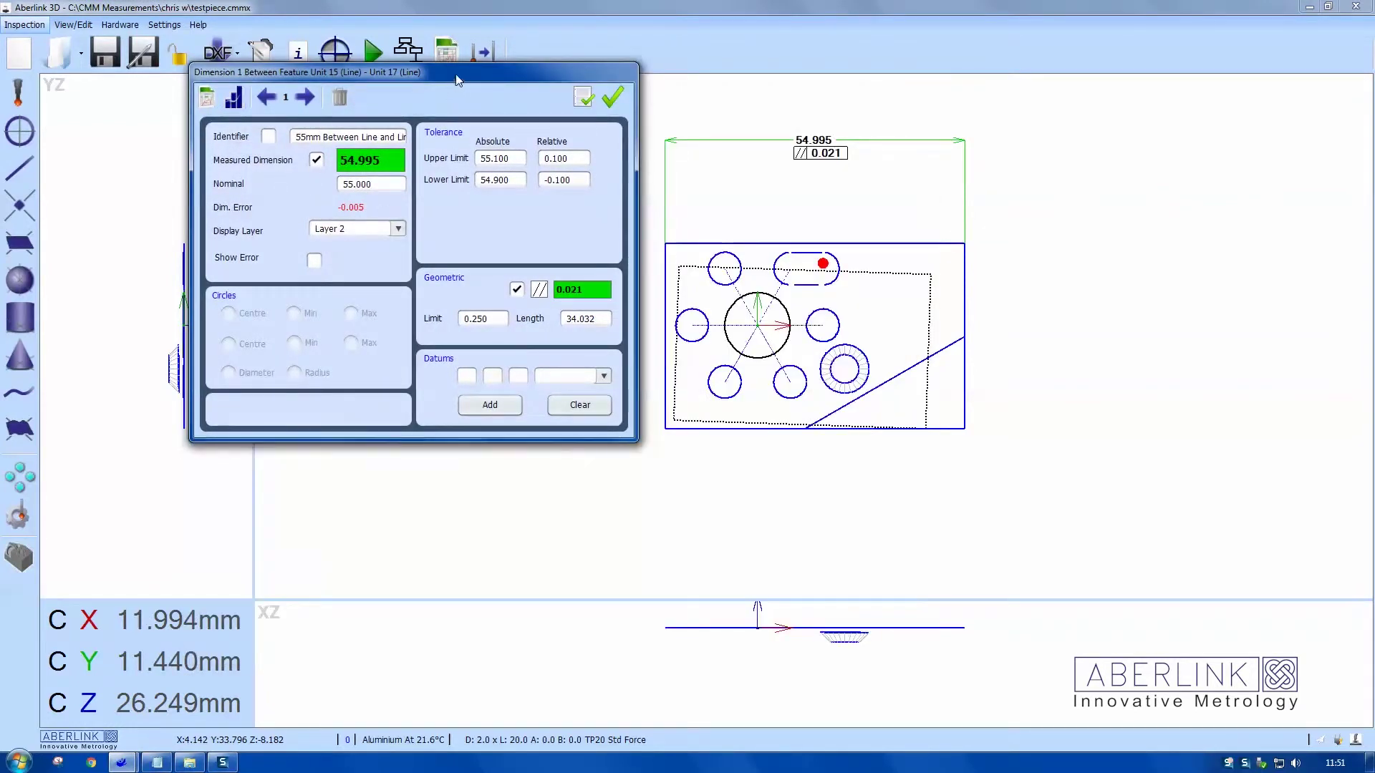
pyautogui.moveTo(456, 75); pyautogui.dragTo(427, 85)
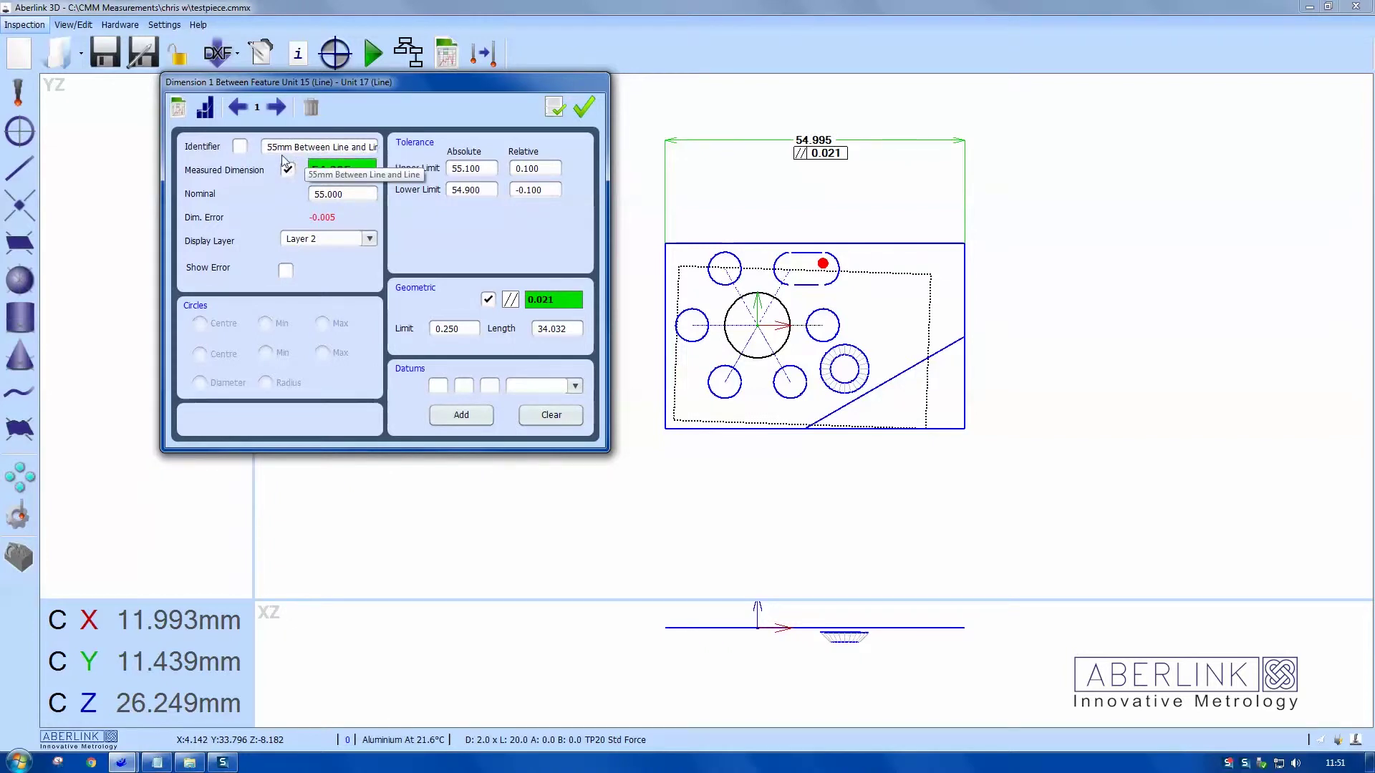
pyautogui.click(239, 147)
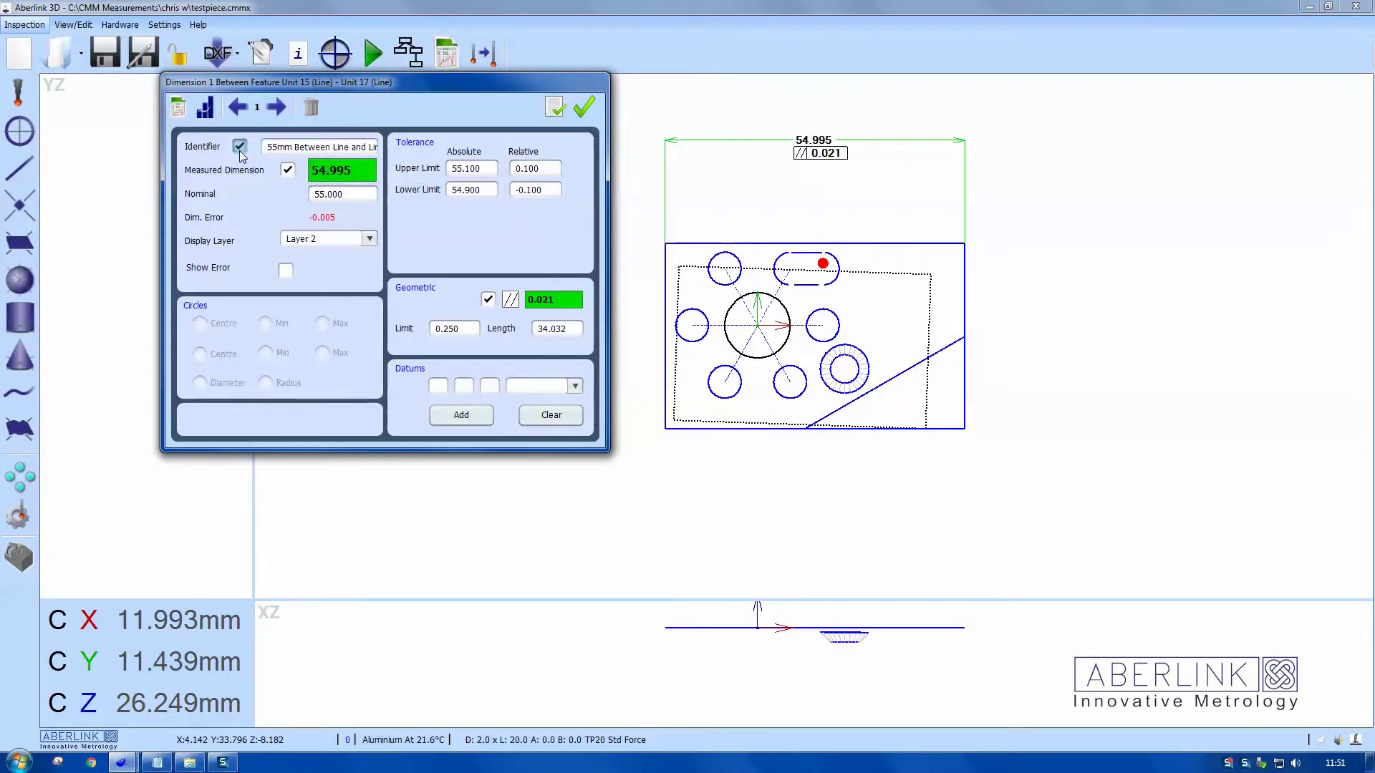
pyautogui.click(556, 108)
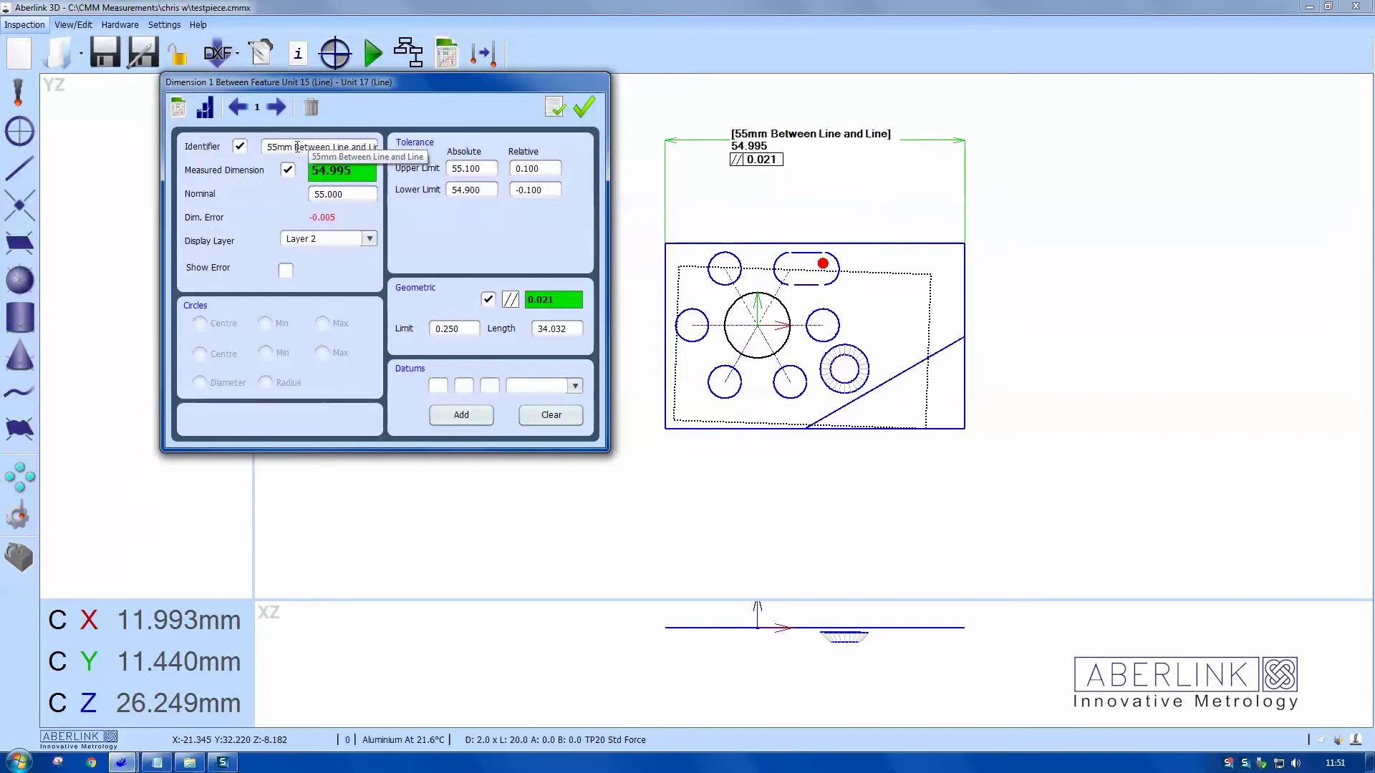
pyautogui.moveTo(297, 147); pyautogui.dragTo(389, 154)
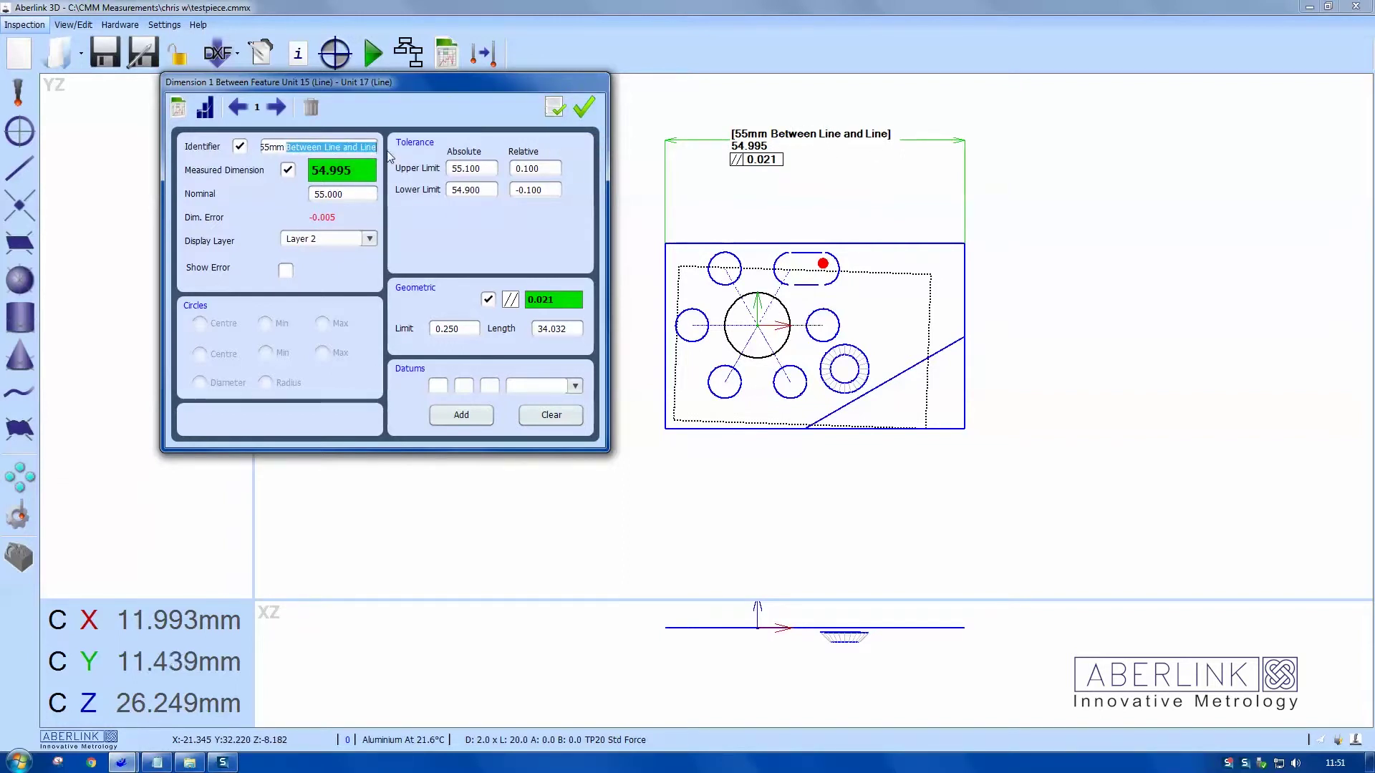
pyautogui.write('Length')
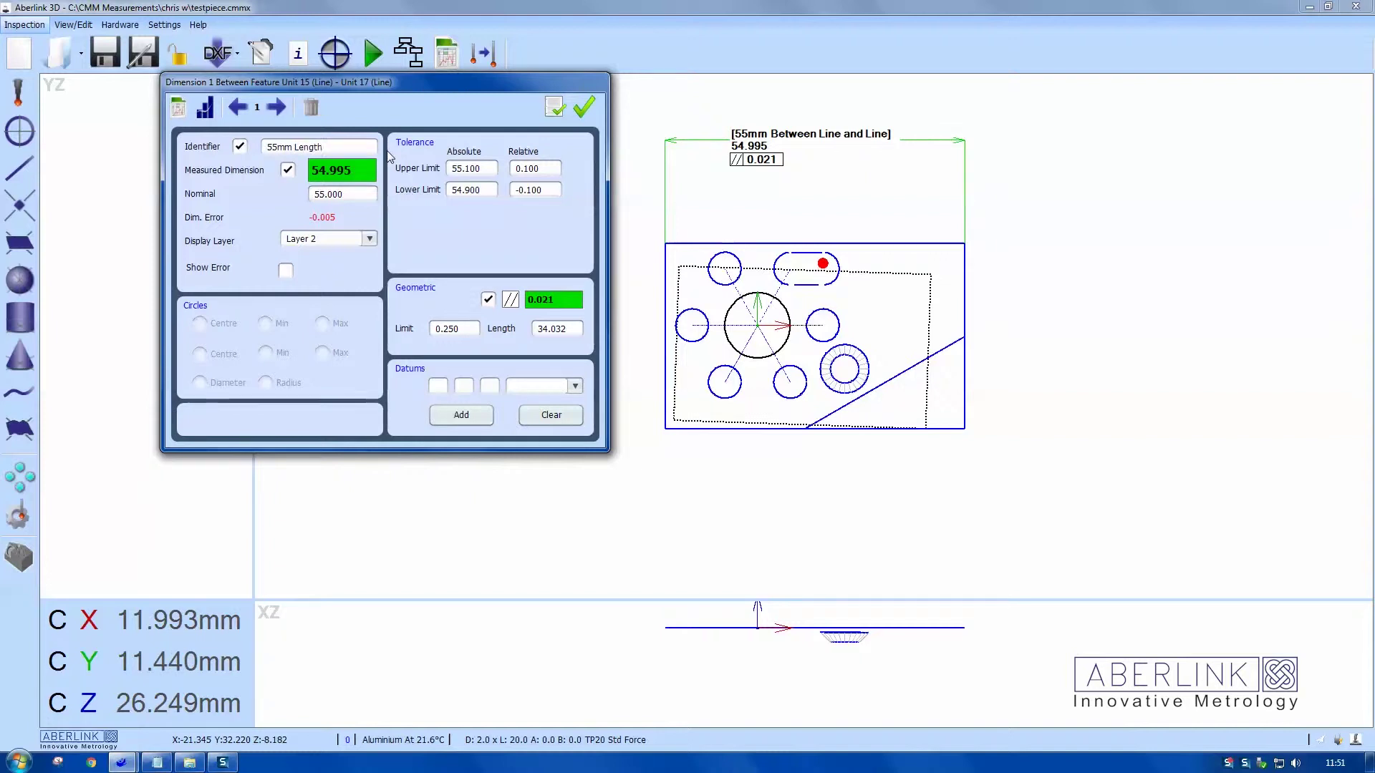
pyautogui.click(556, 104)
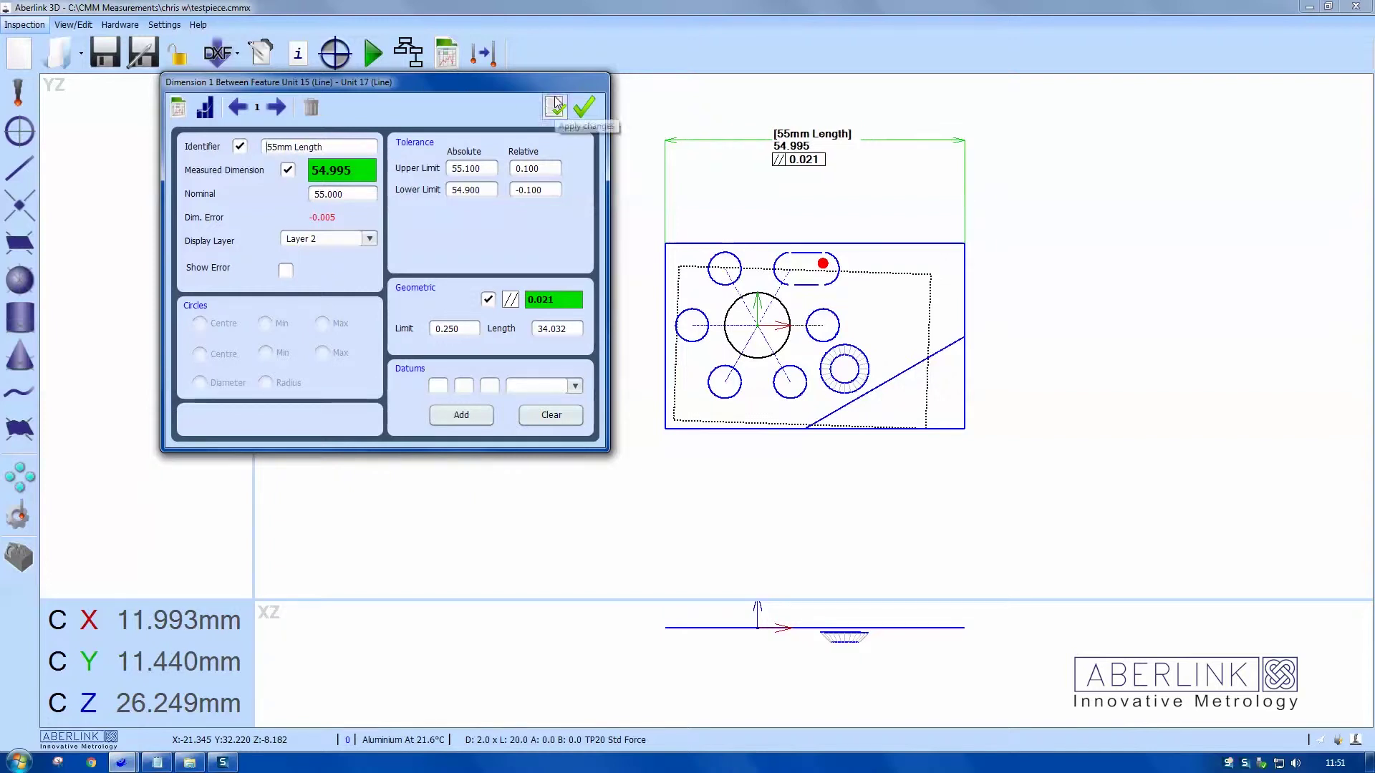
# Toggle the parallelism tolerance and measured value off and back on for the label.
pyautogui.click(489, 301)
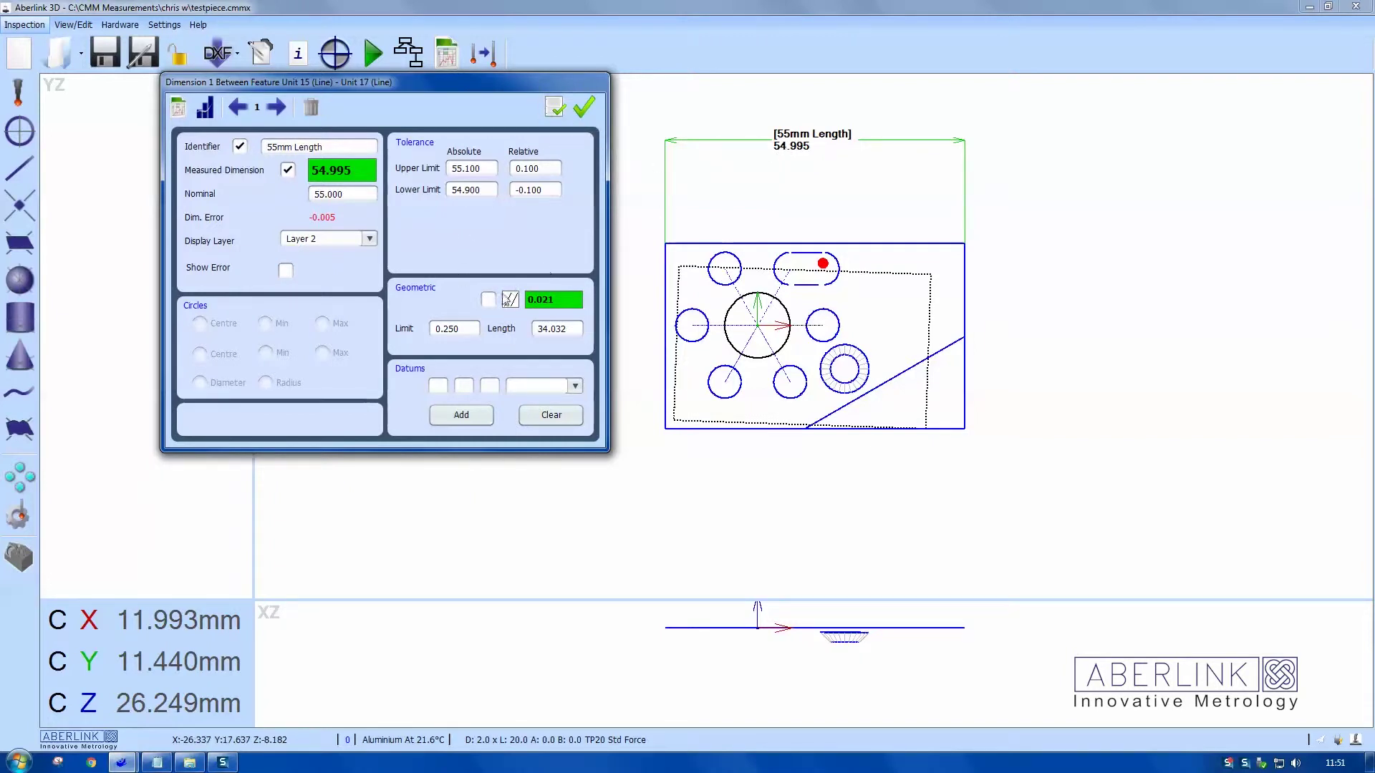
pyautogui.click(490, 300)
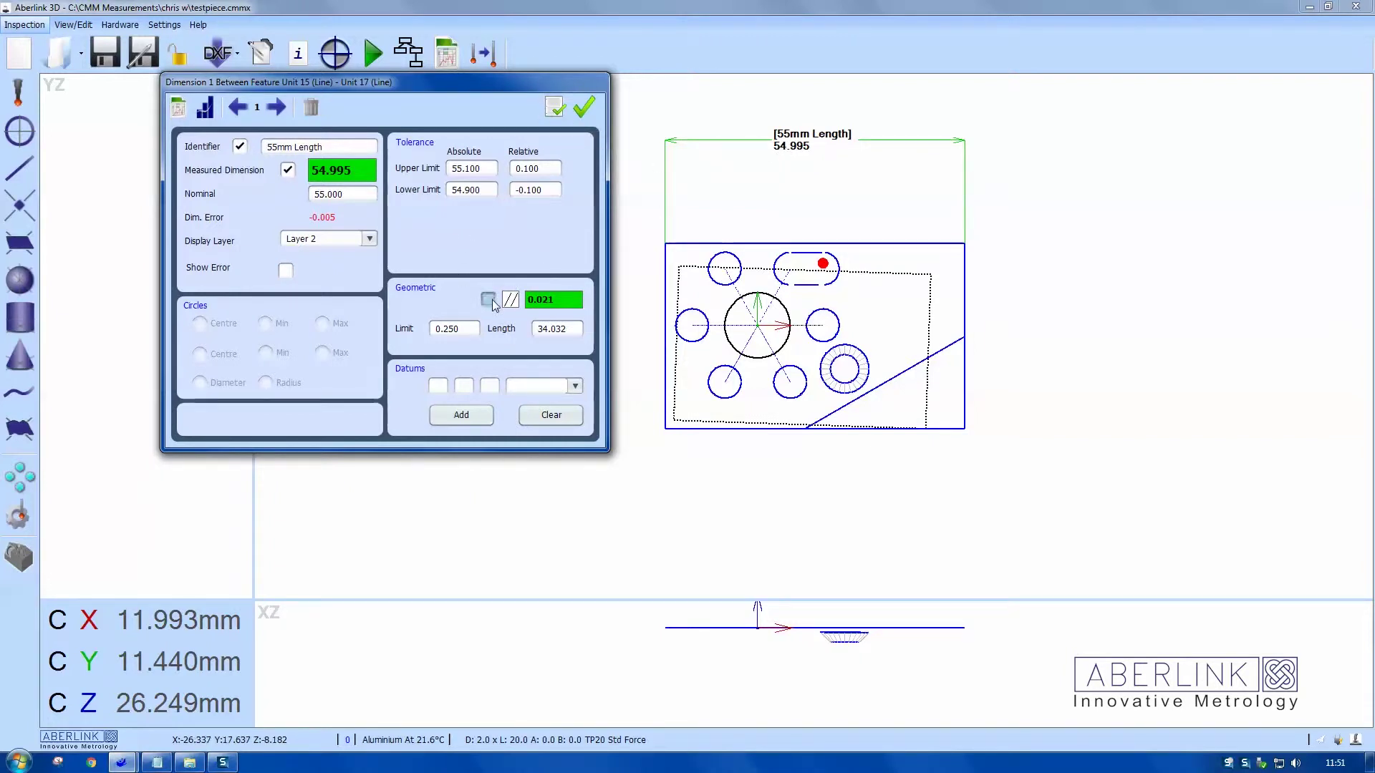
pyautogui.click(292, 173)
pyautogui.click(555, 108)
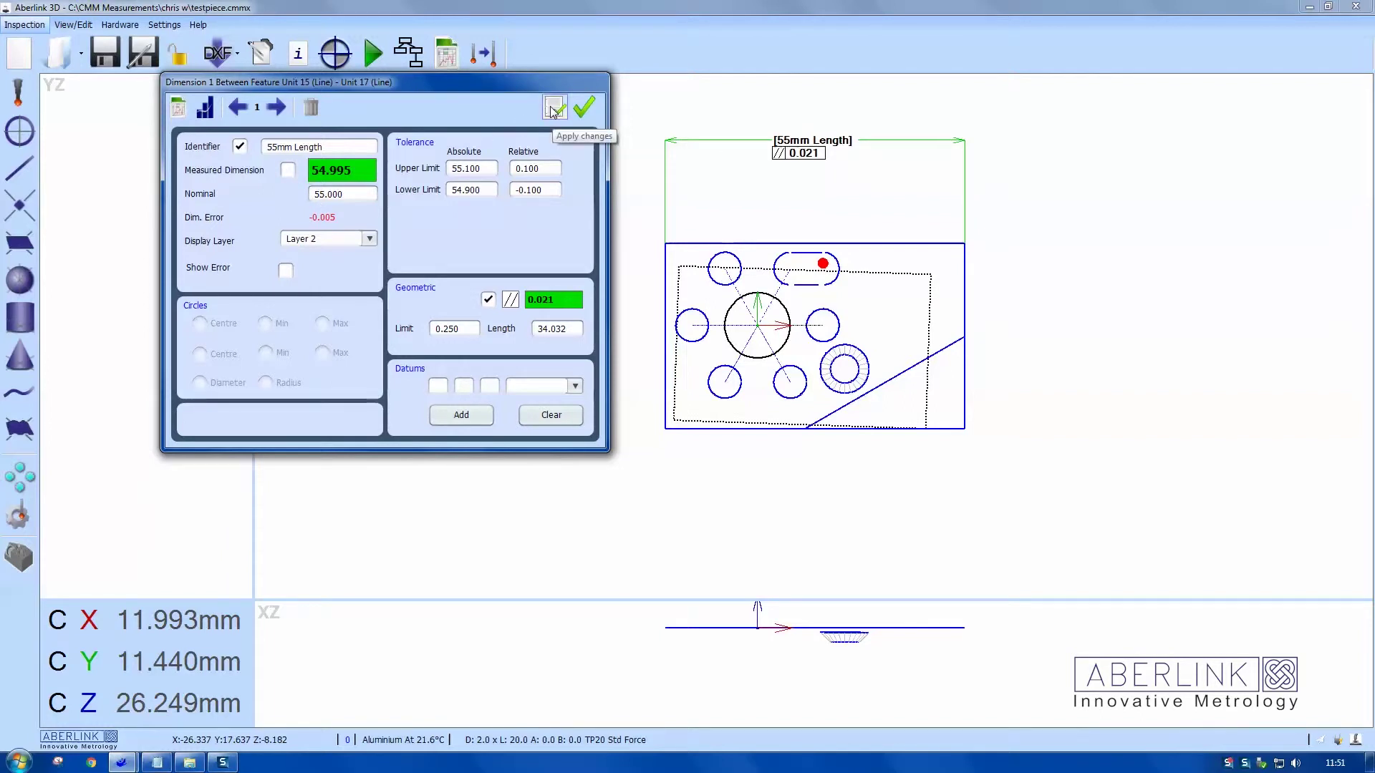
pyautogui.click(287, 170)
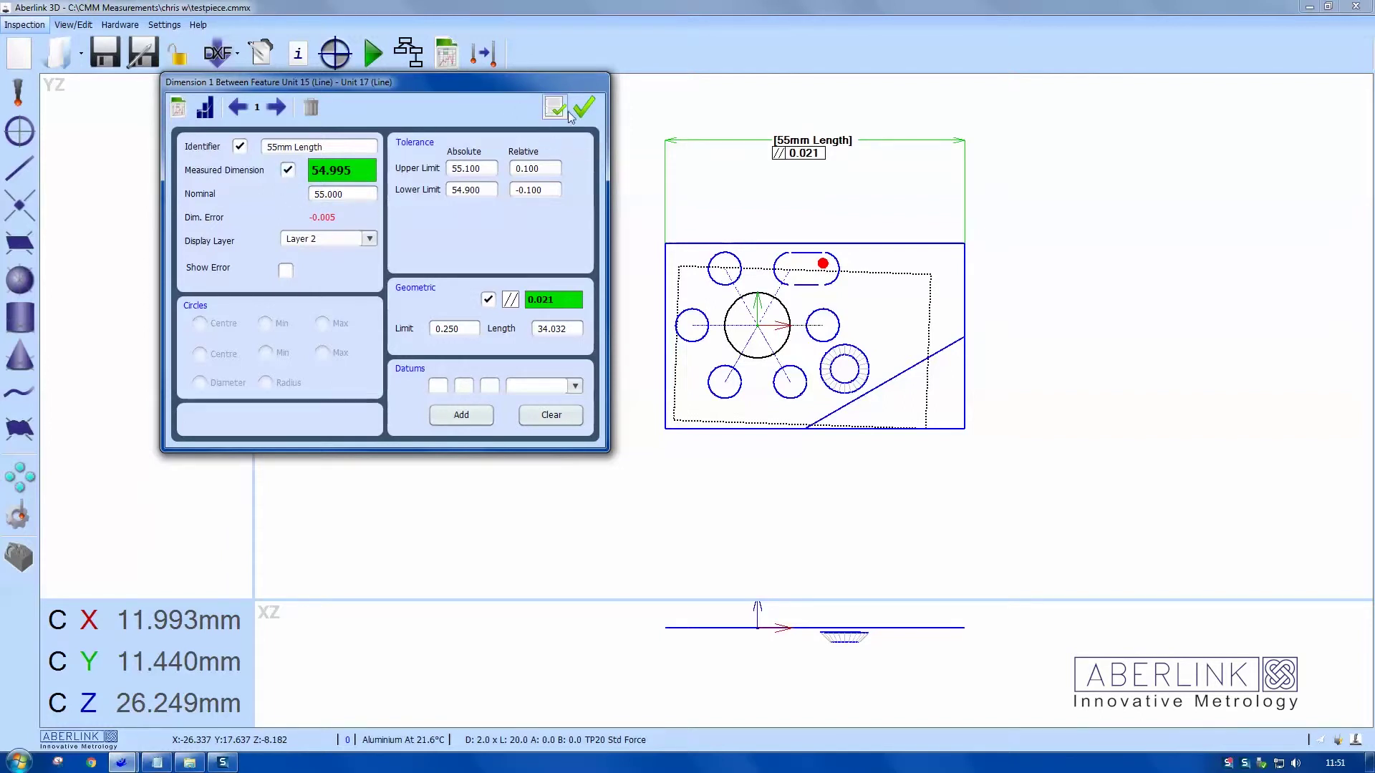
pyautogui.click(556, 113)
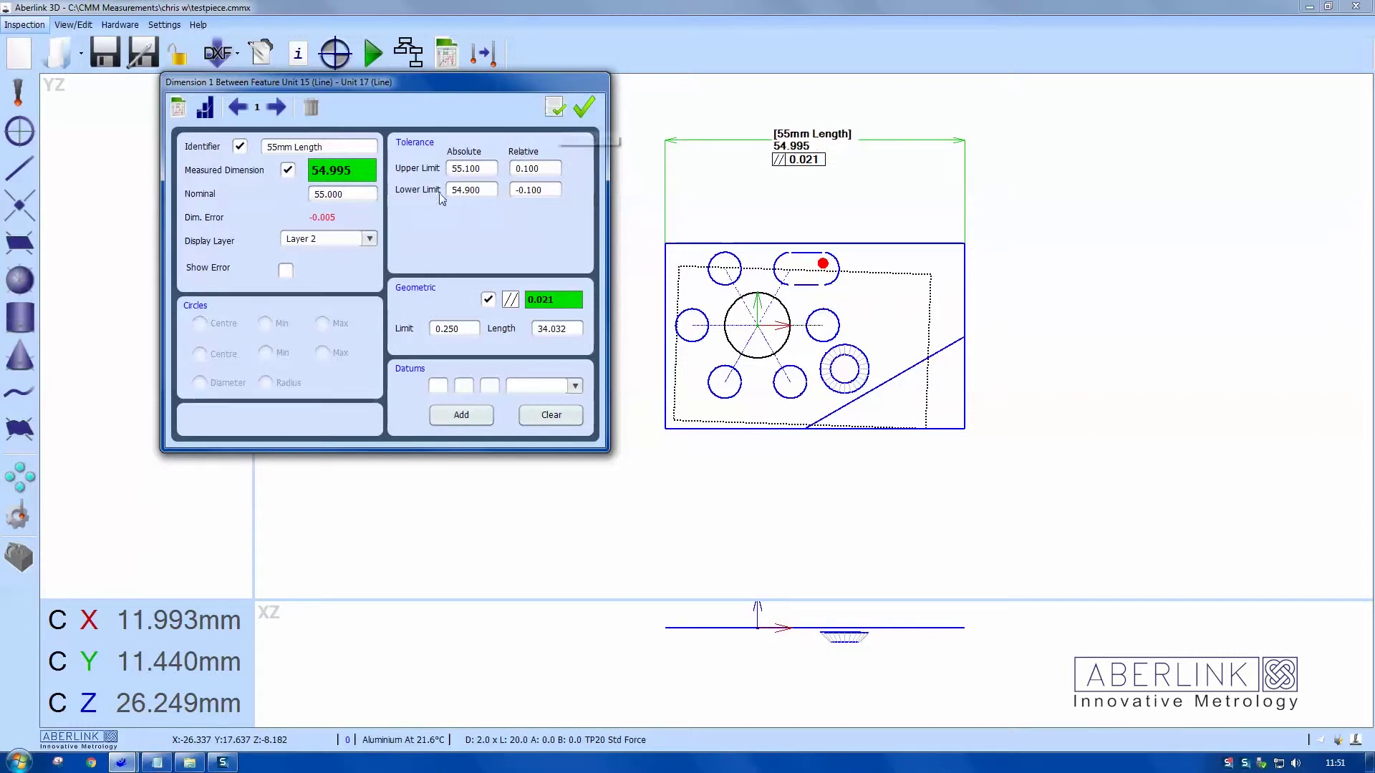
# Change the 55mm Length limits to 55.200 upper and 54.999 lower, so 54.995 fails.
pyautogui.moveTo(322, 200); pyautogui.dragTo(308, 205)
pyautogui.click(350, 195)
pyautogui.moveTo(345, 195); pyautogui.dragTo(313, 196)
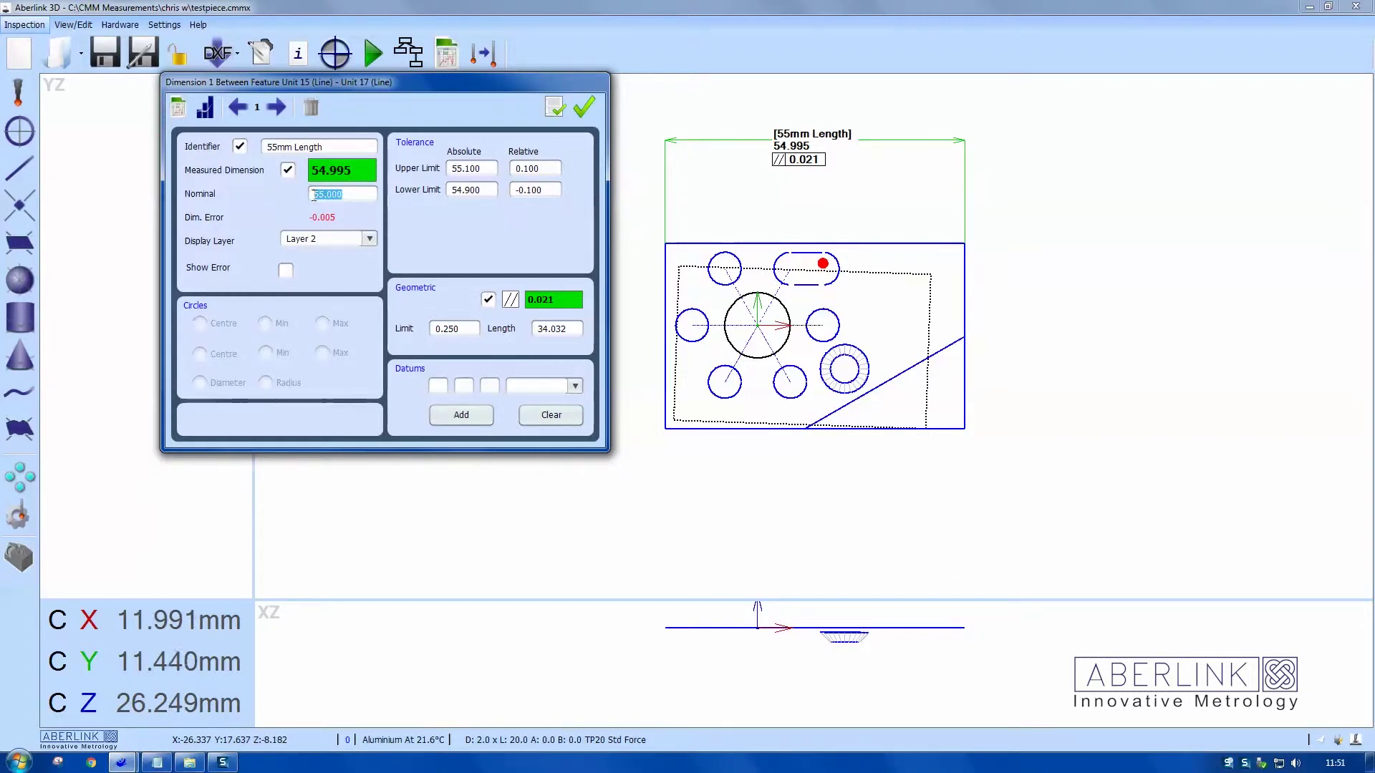
pyautogui.write('56')
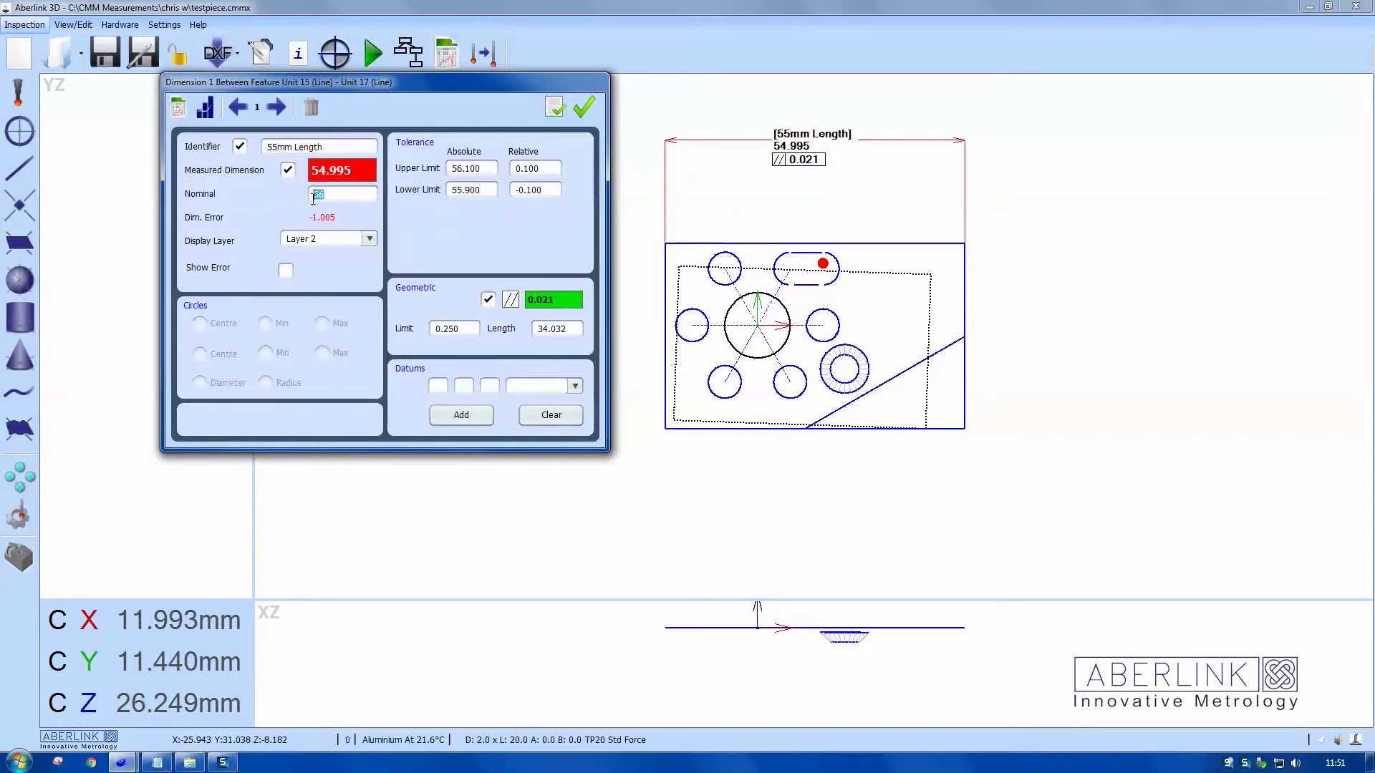
pyautogui.write('55')
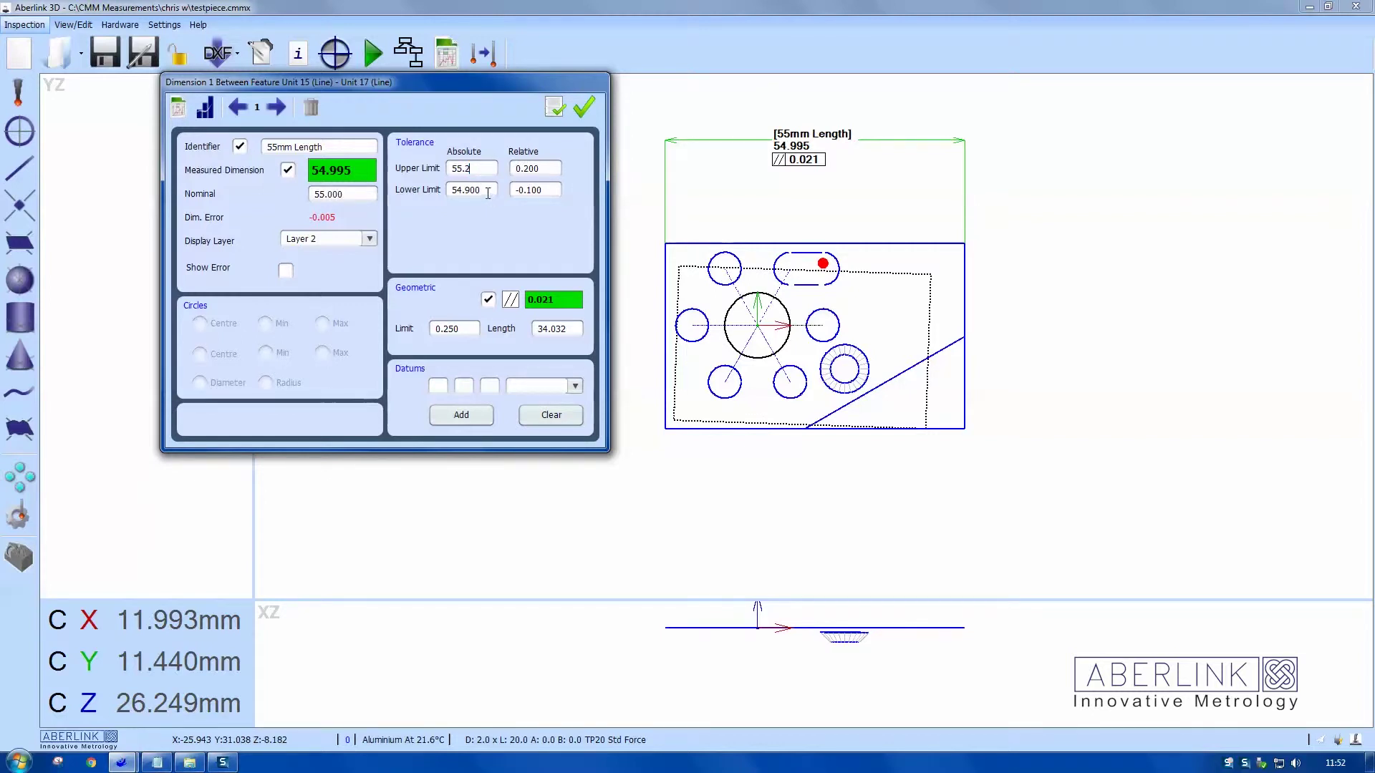
pyautogui.write('8')
pyautogui.moveTo(528, 189); pyautogui.dragTo(556, 192)
pyautogui.write('001')
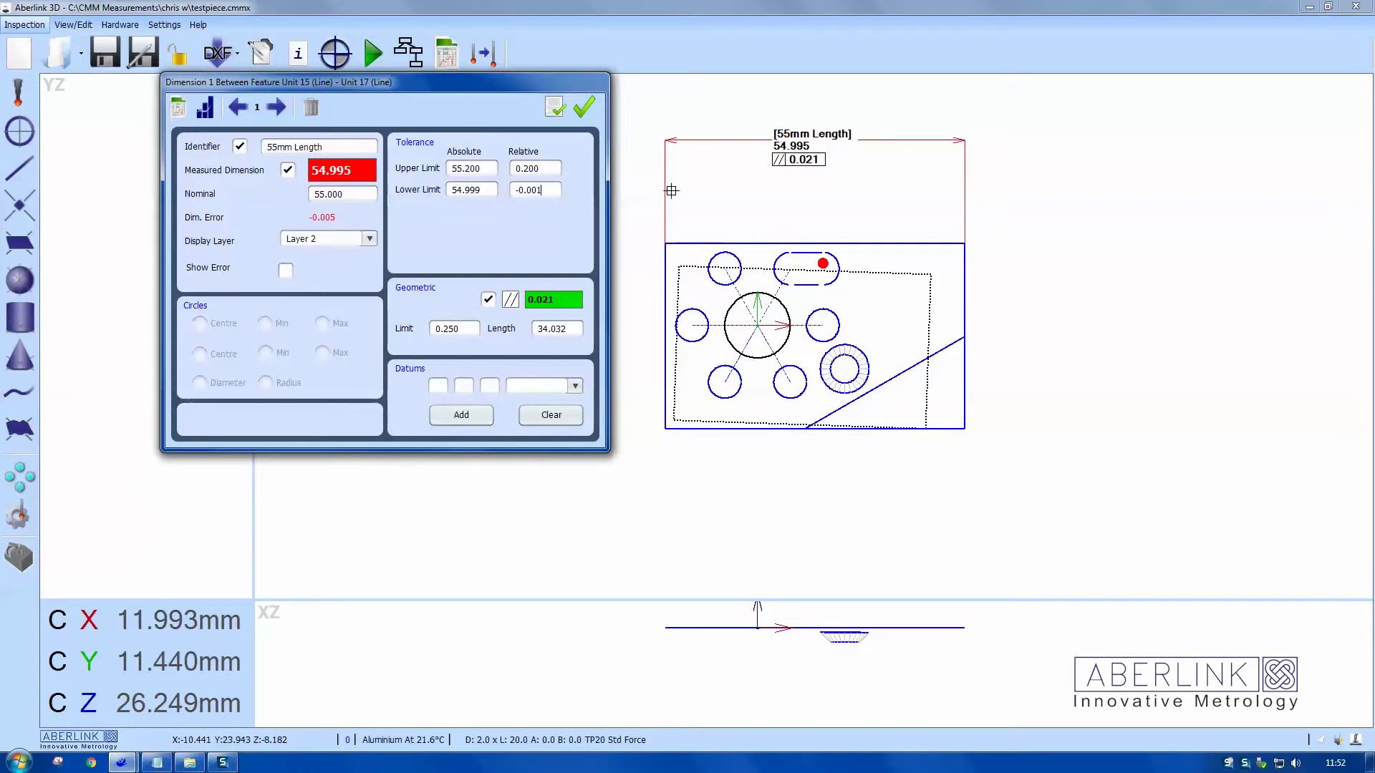
pyautogui.click(584, 108)
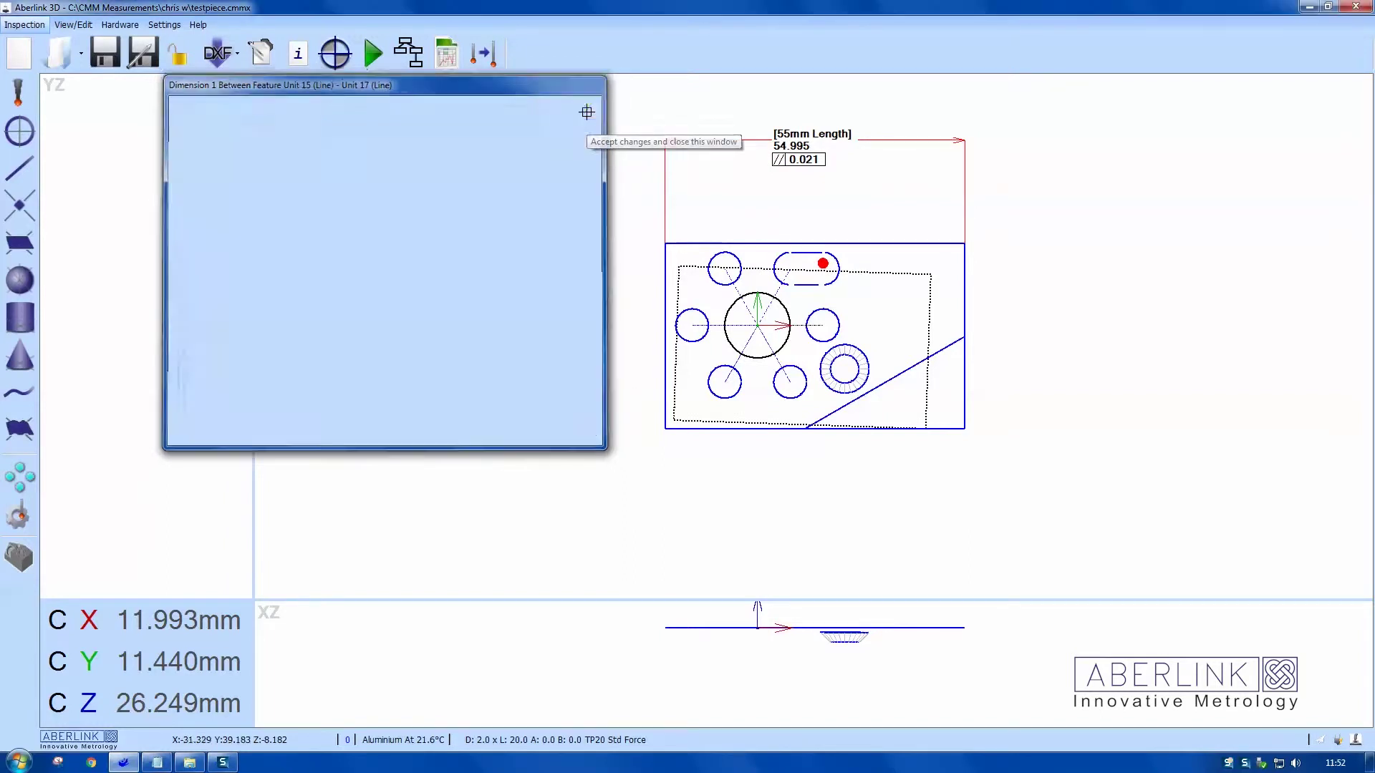
# Dimension the part's height between top and bottom edges, 34.020, left of the part.
pyautogui.click(750, 245)
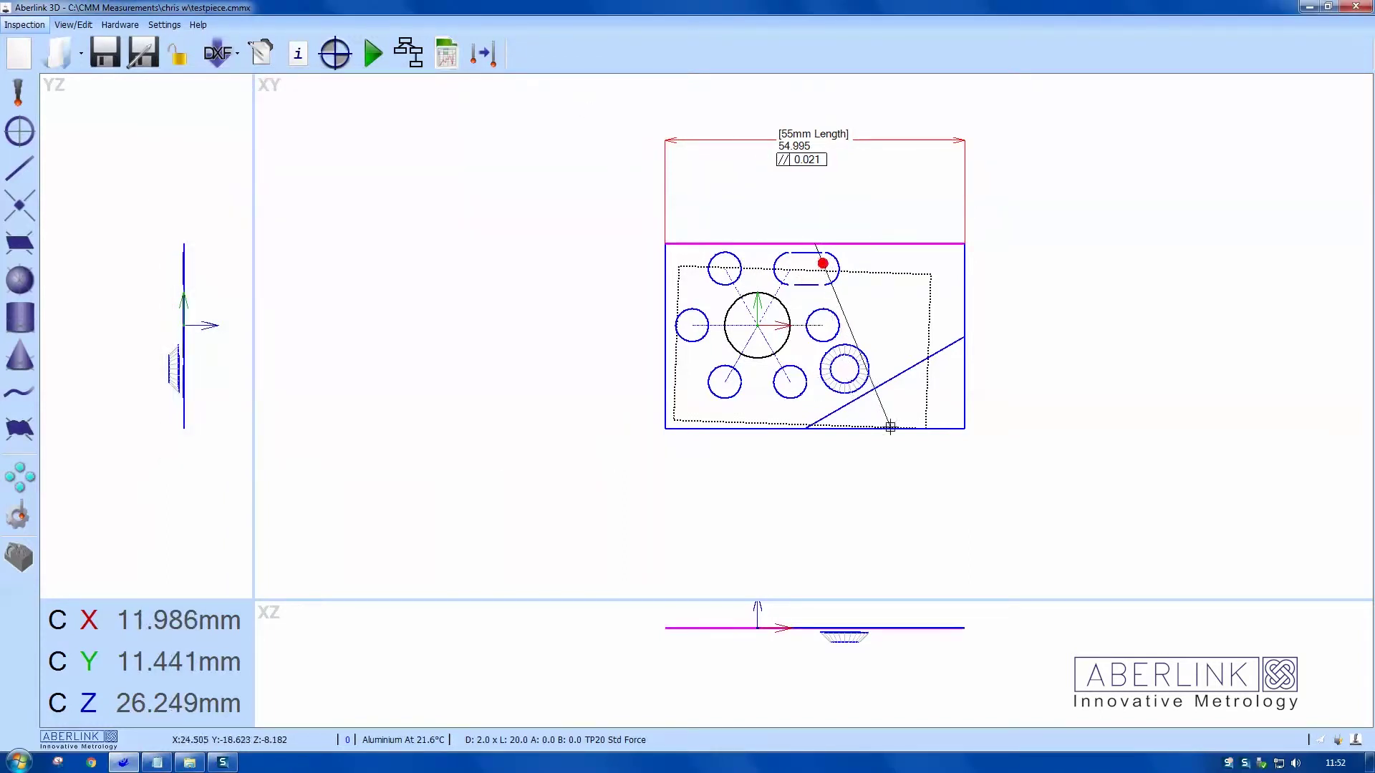
pyautogui.click(942, 428)
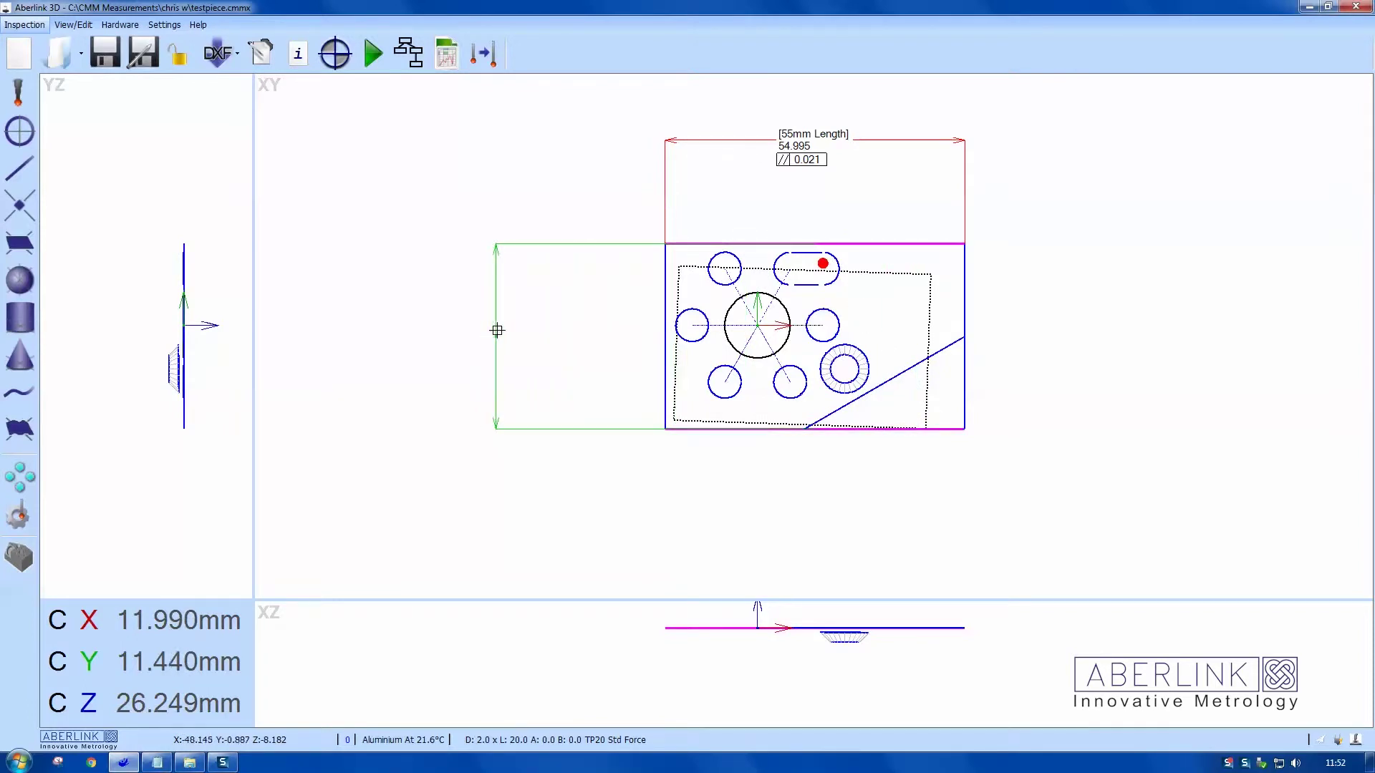
pyautogui.click(510, 331)
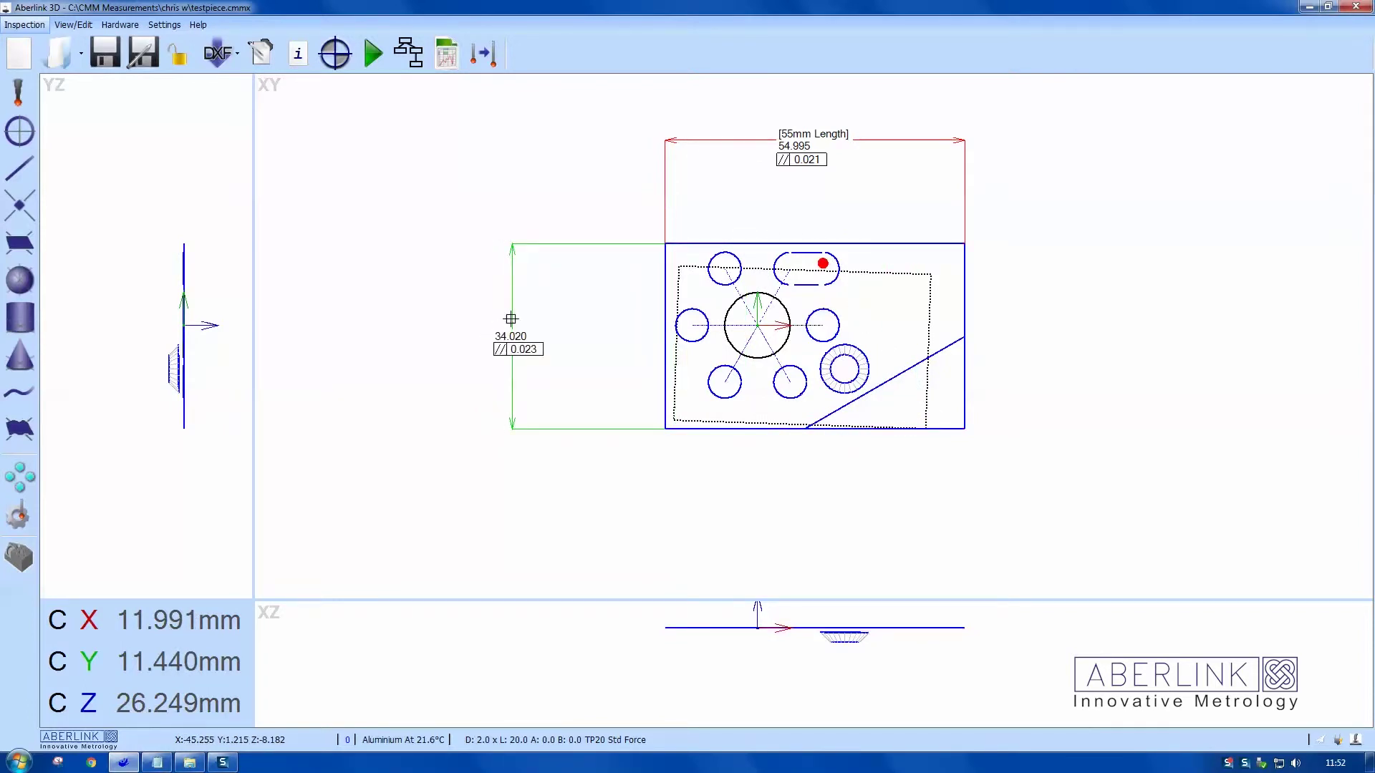
# Name the height dimension '34mm Width'.
pyautogui.click(285, 150)
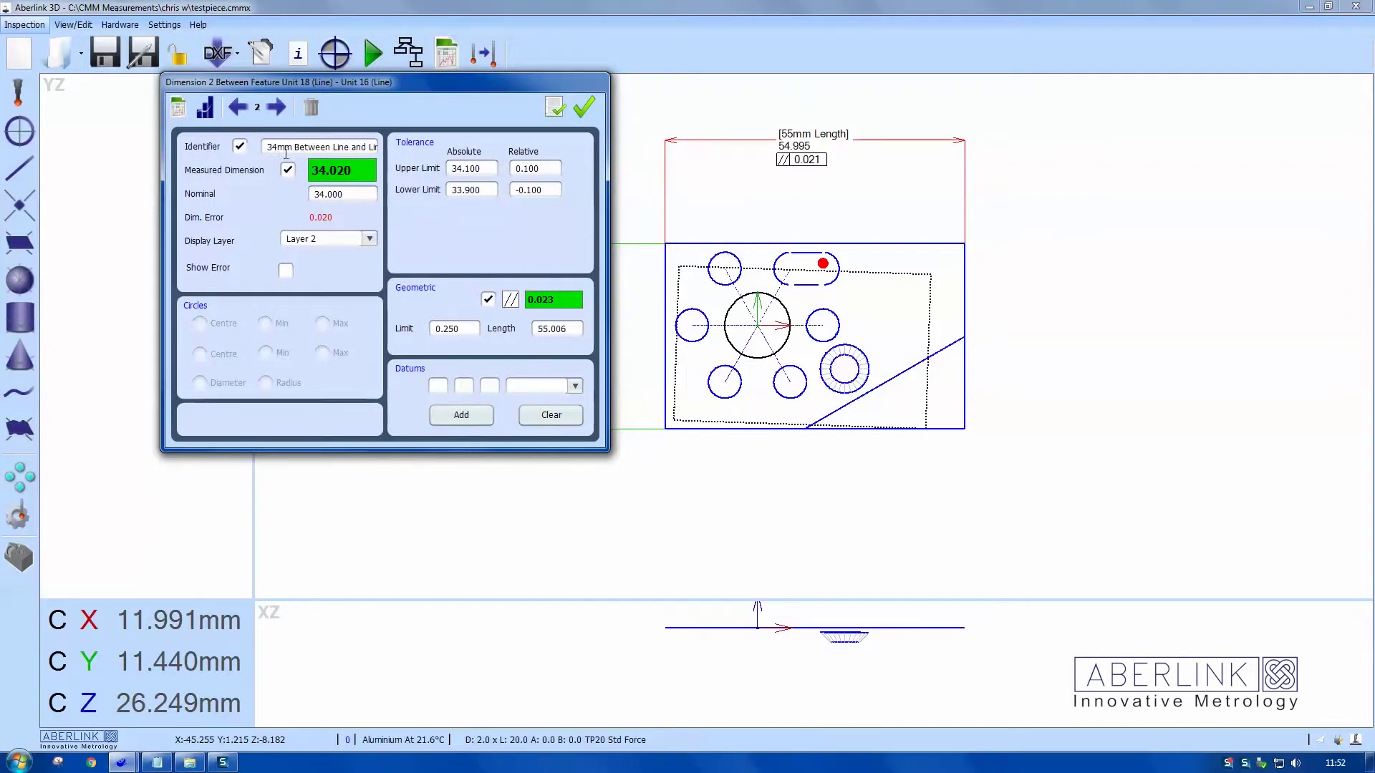
pyautogui.moveTo(297, 147); pyautogui.dragTo(401, 163)
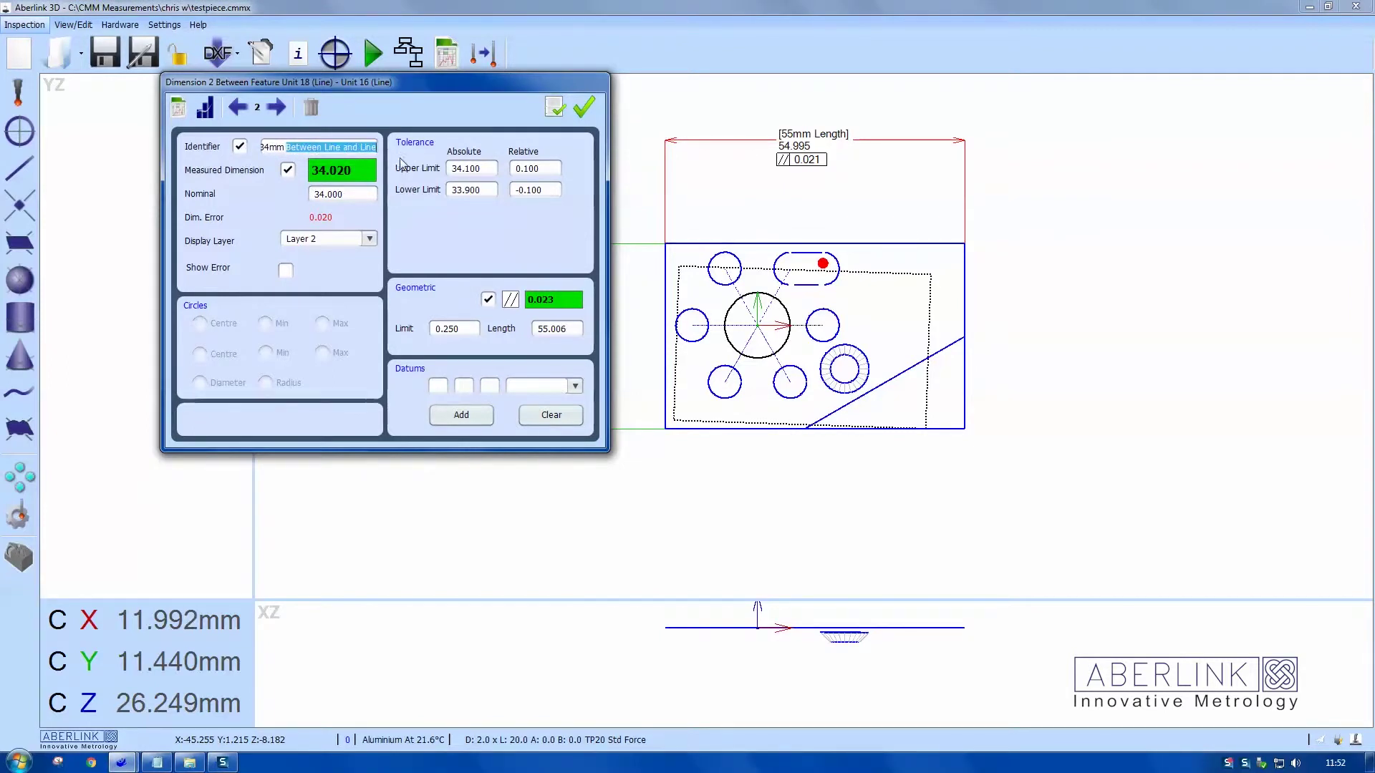
pyautogui.write('Width')
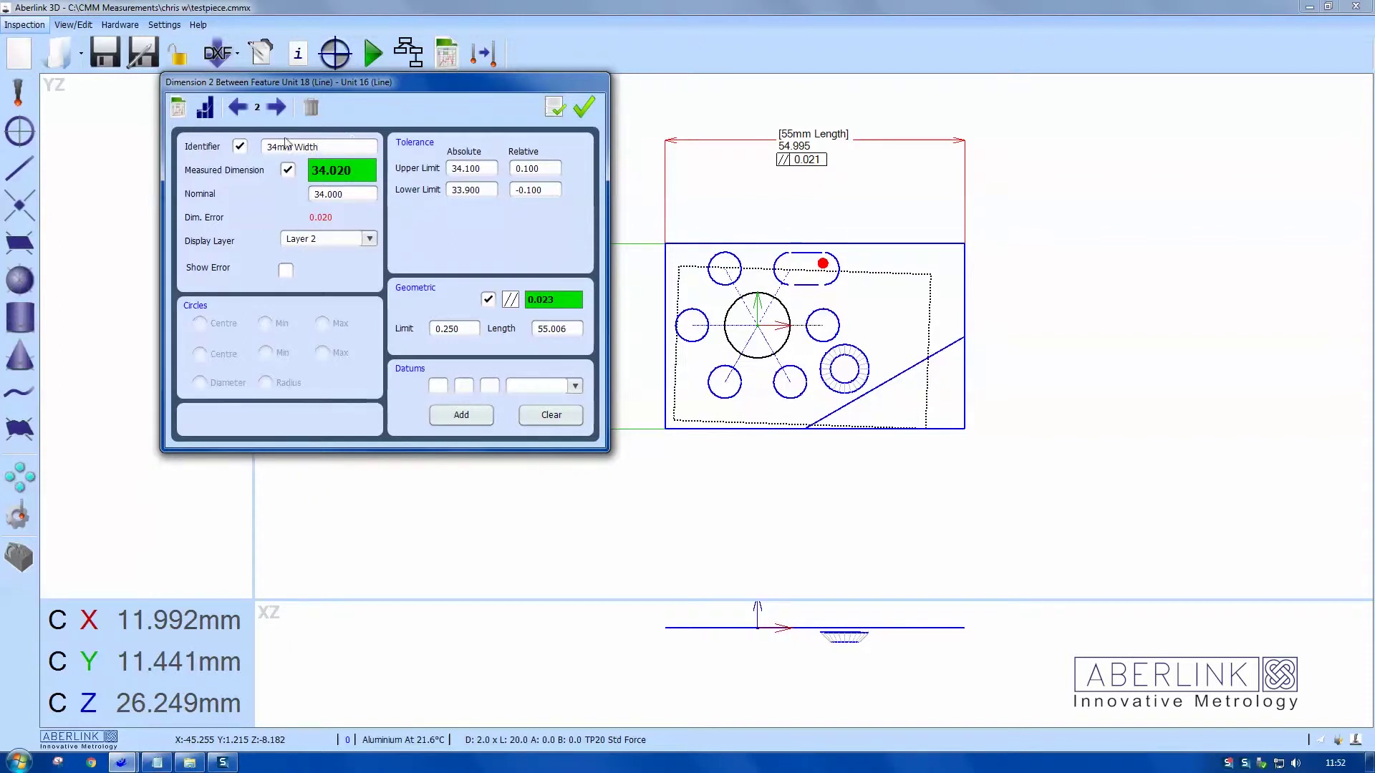
pyautogui.click(584, 107)
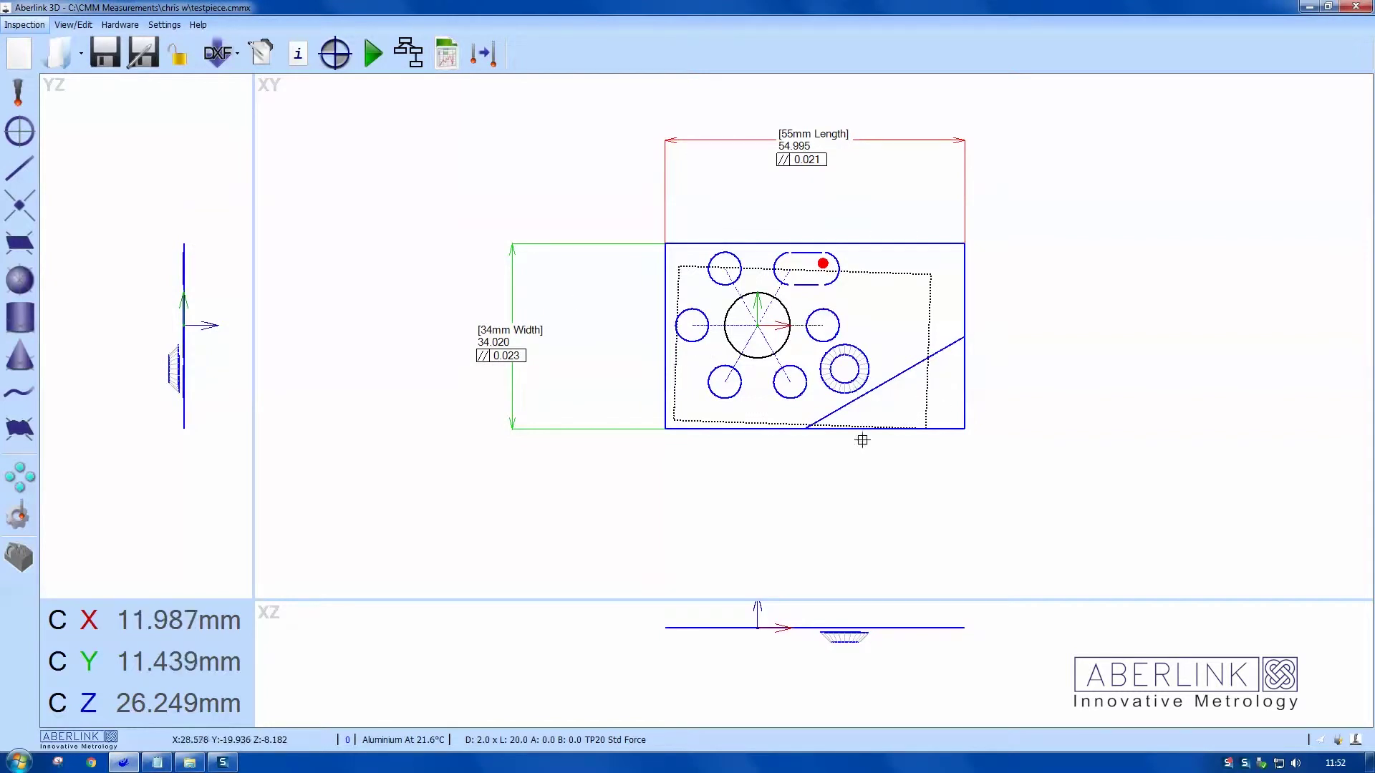
# Add the 30.016° angle between bottom and diagonal edges and the Ø5.993 lower-left hole diameter.
pyautogui.click(745, 428)
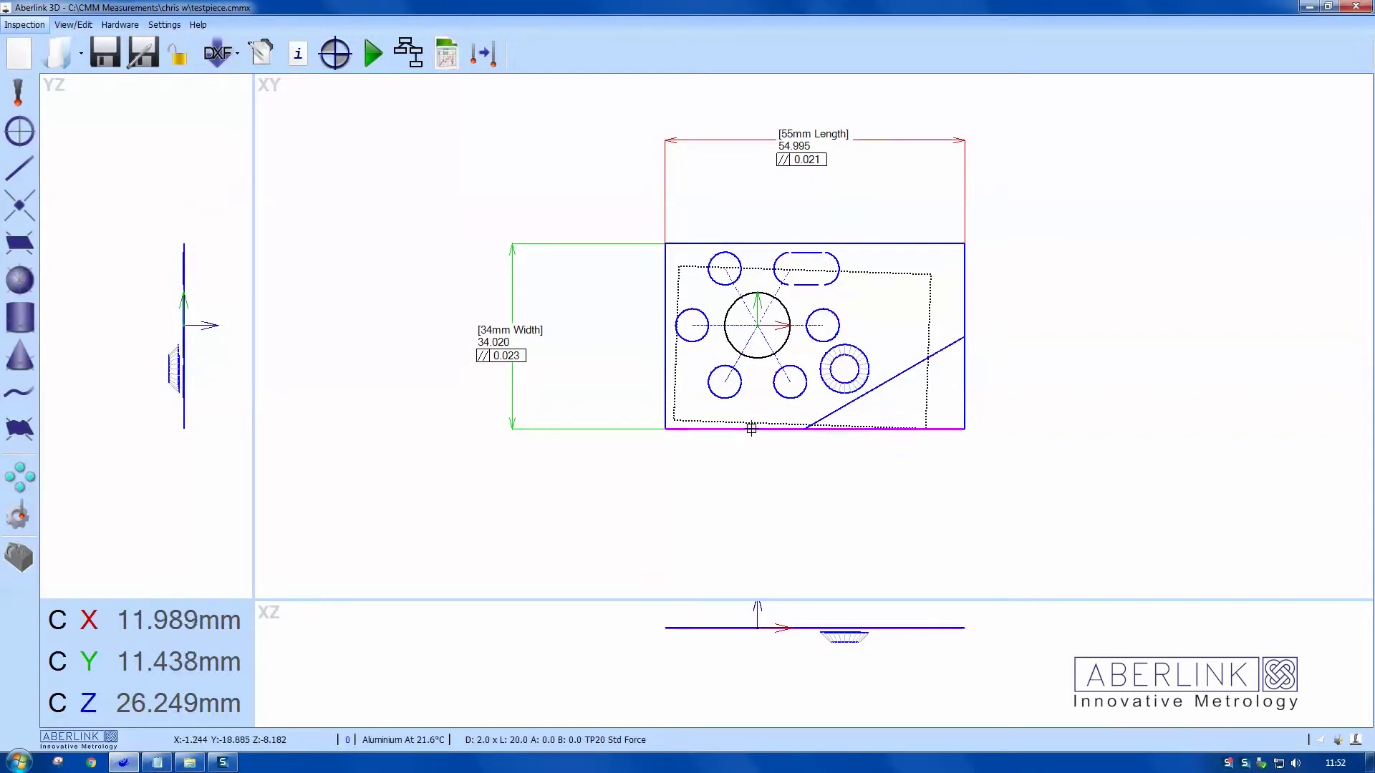
pyautogui.click(880, 385)
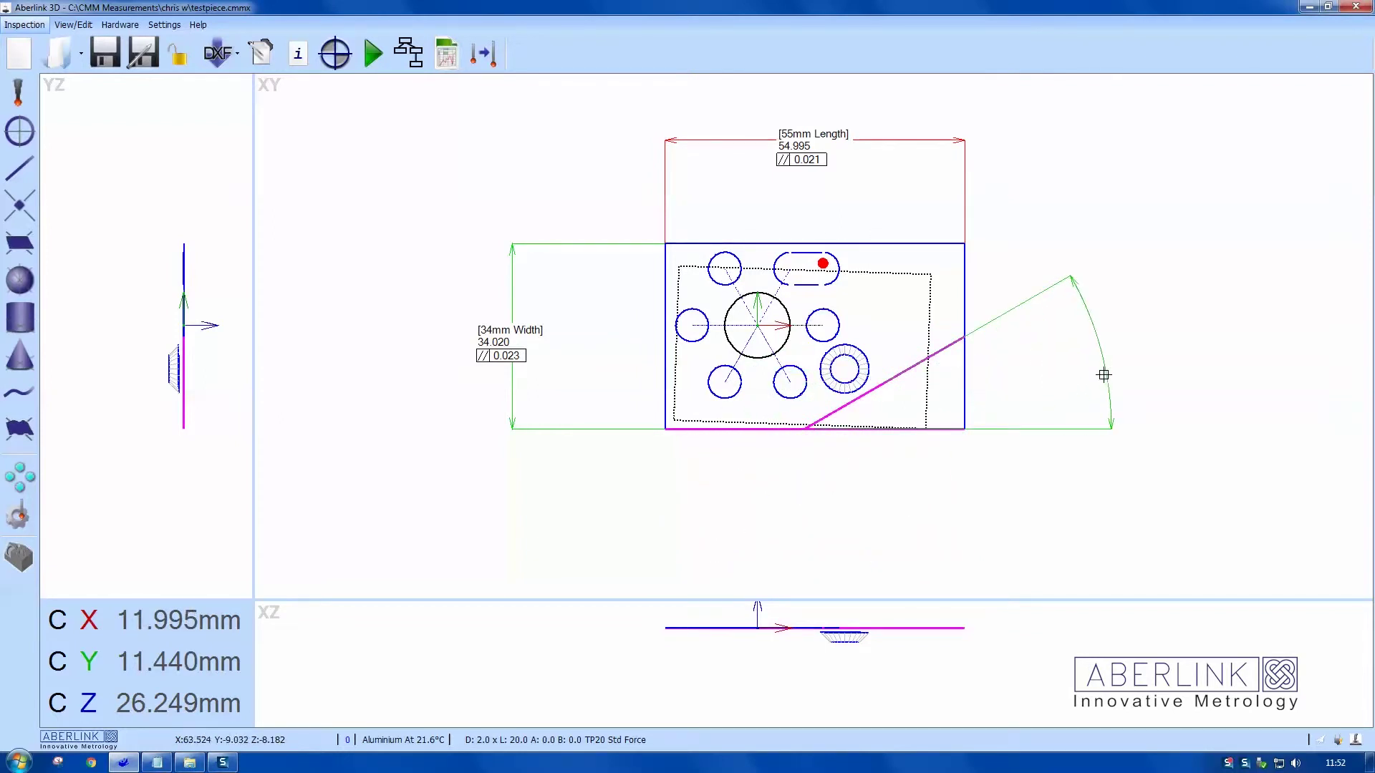
pyautogui.click(1136, 351)
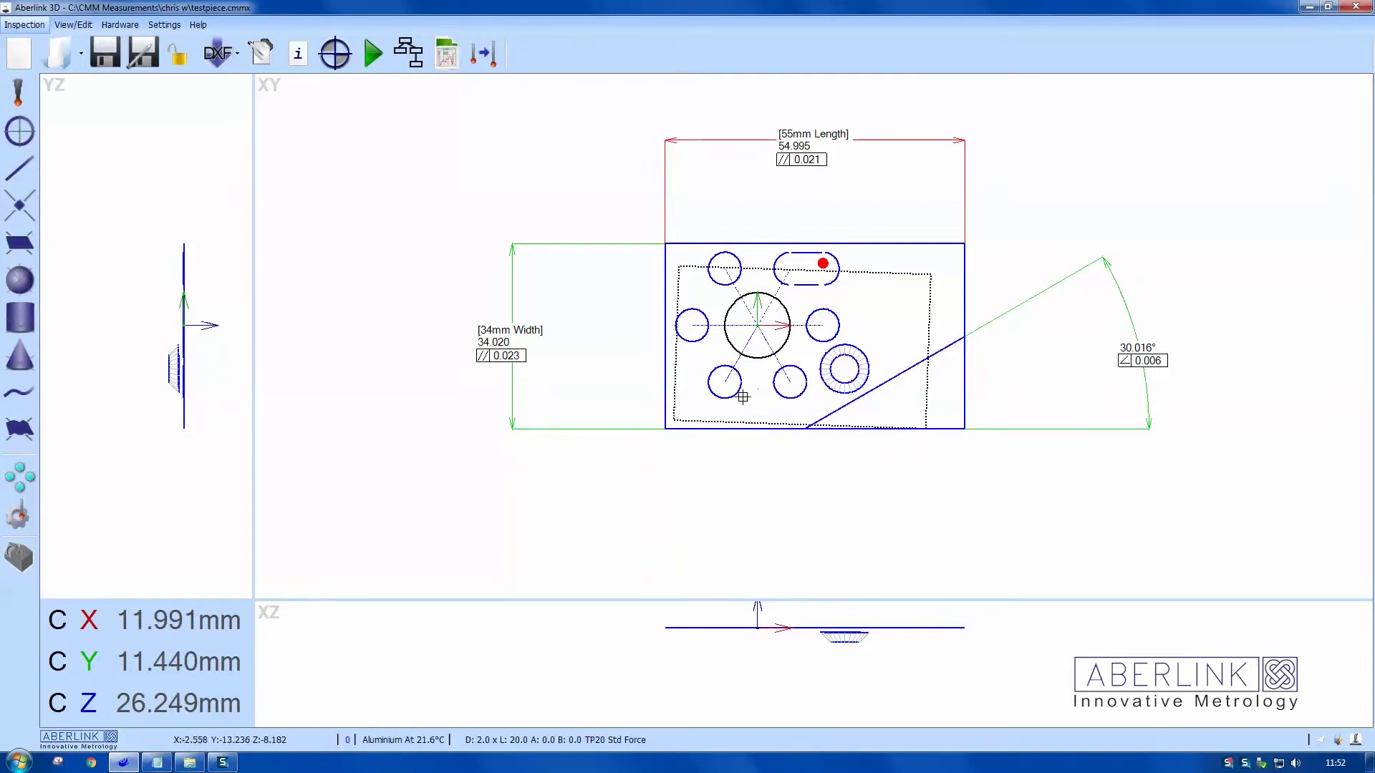
pyautogui.moveTo(737, 392); pyautogui.dragTo(725, 522)
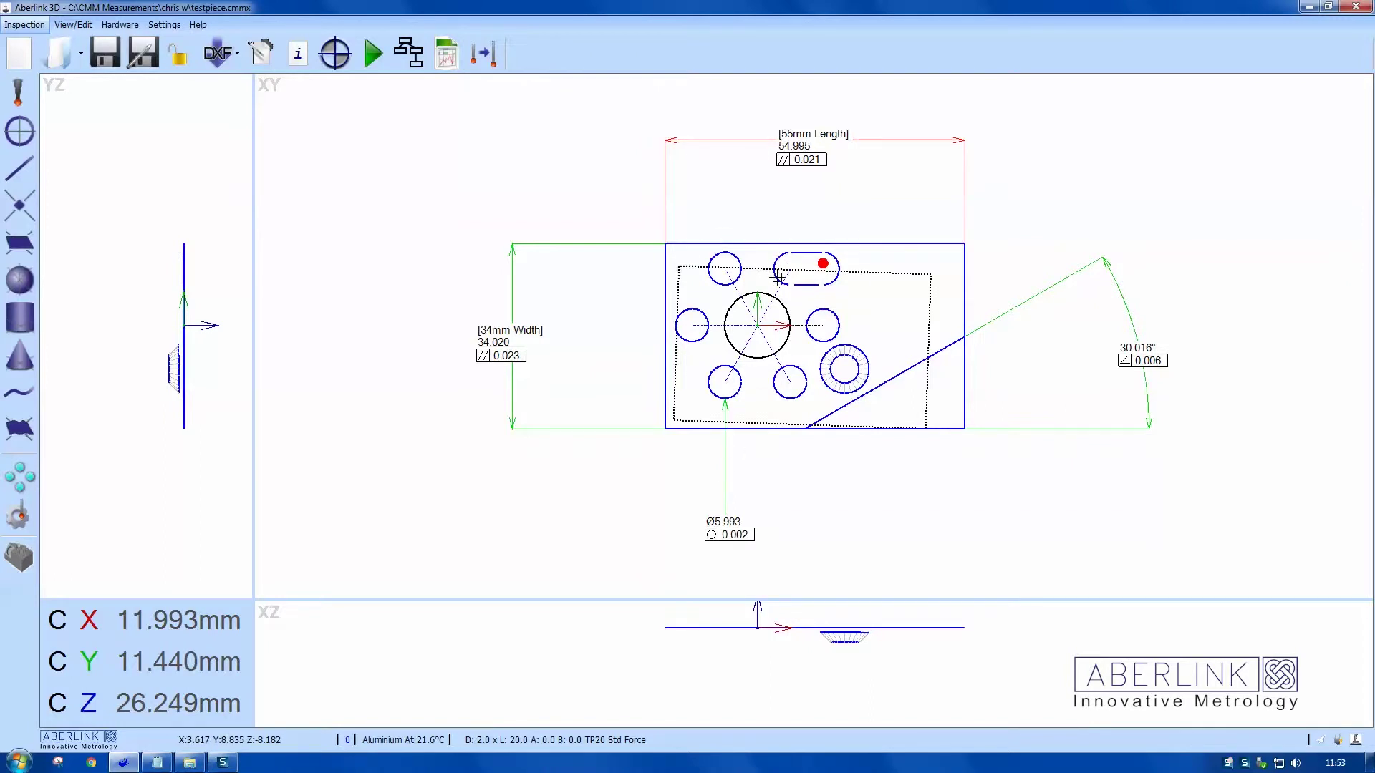
# Dimension the slot max-to-max across both end circles at 11.976, placed above the slot.
pyautogui.click(842, 264)
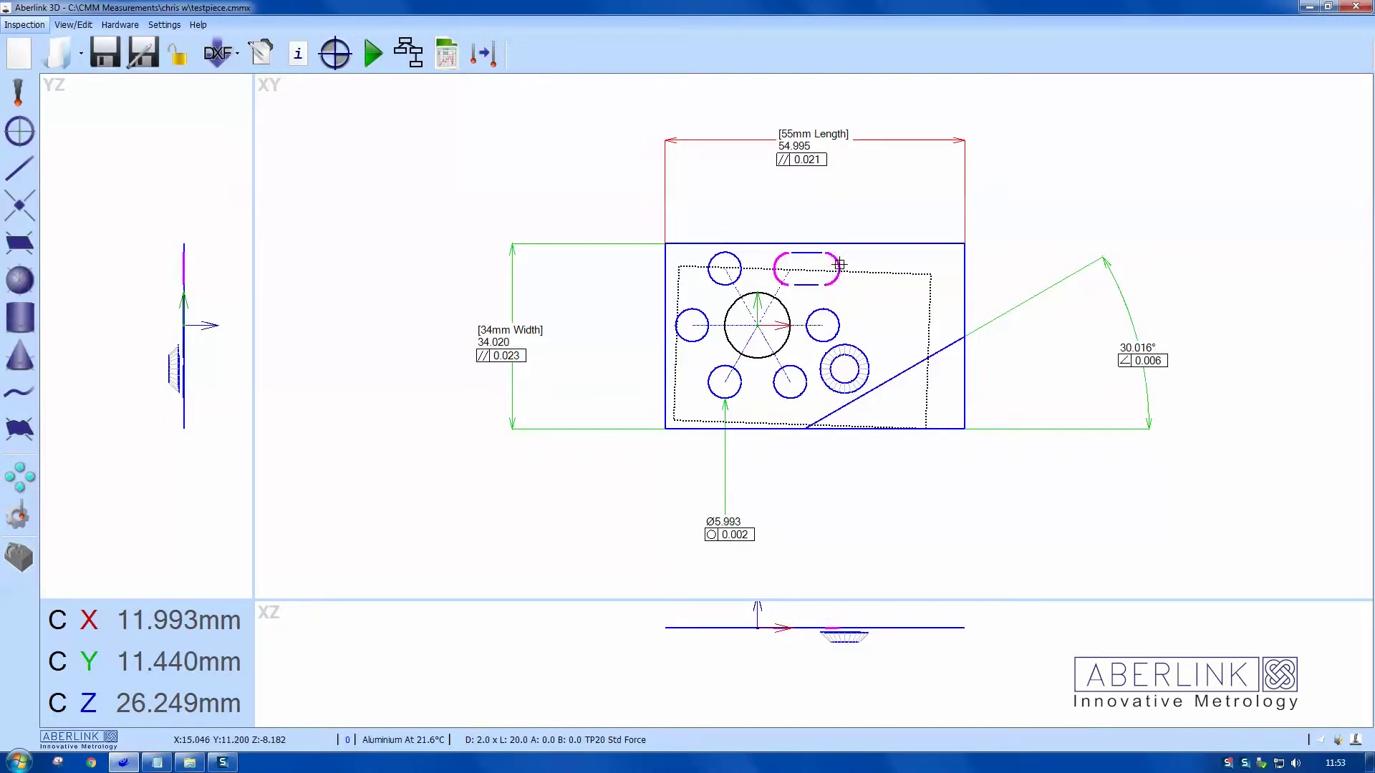
pyautogui.click(832, 191)
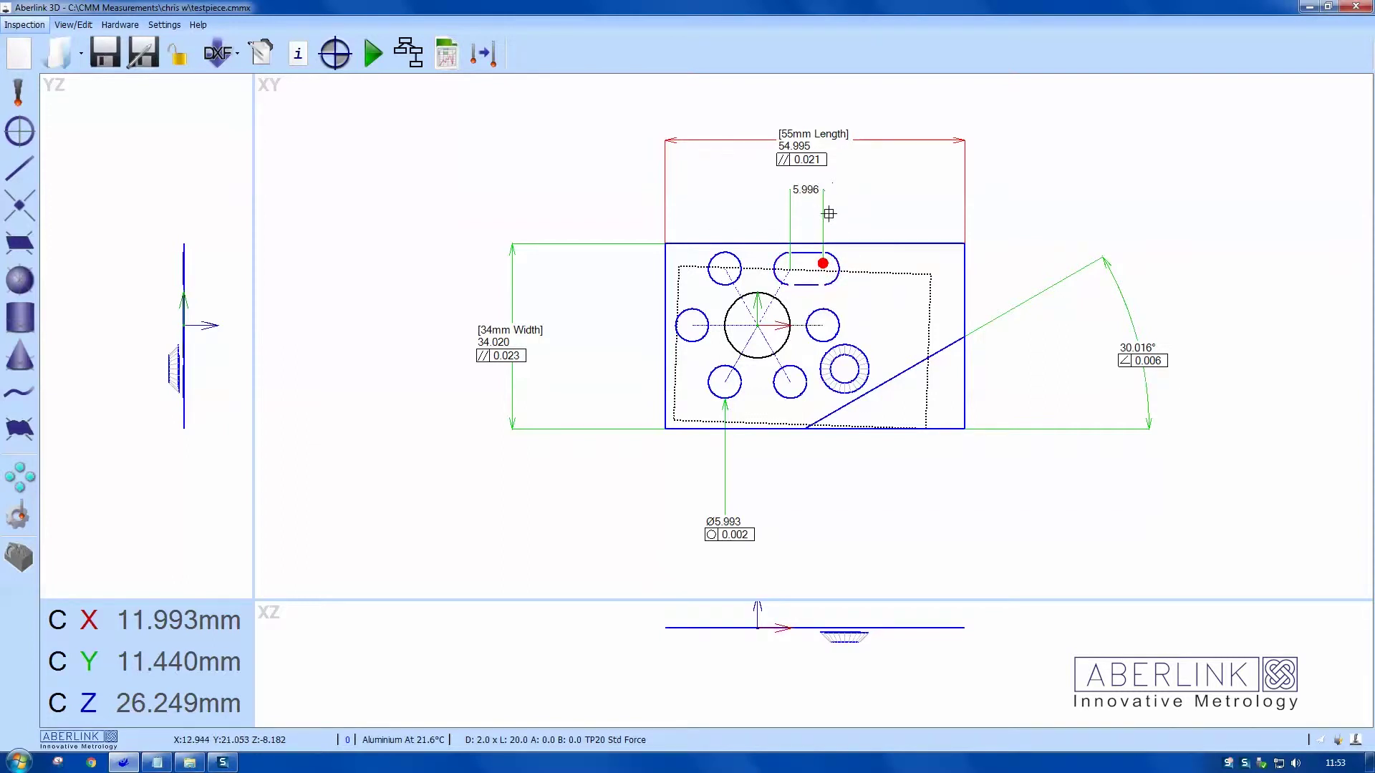
pyautogui.doubleClick(805, 189)
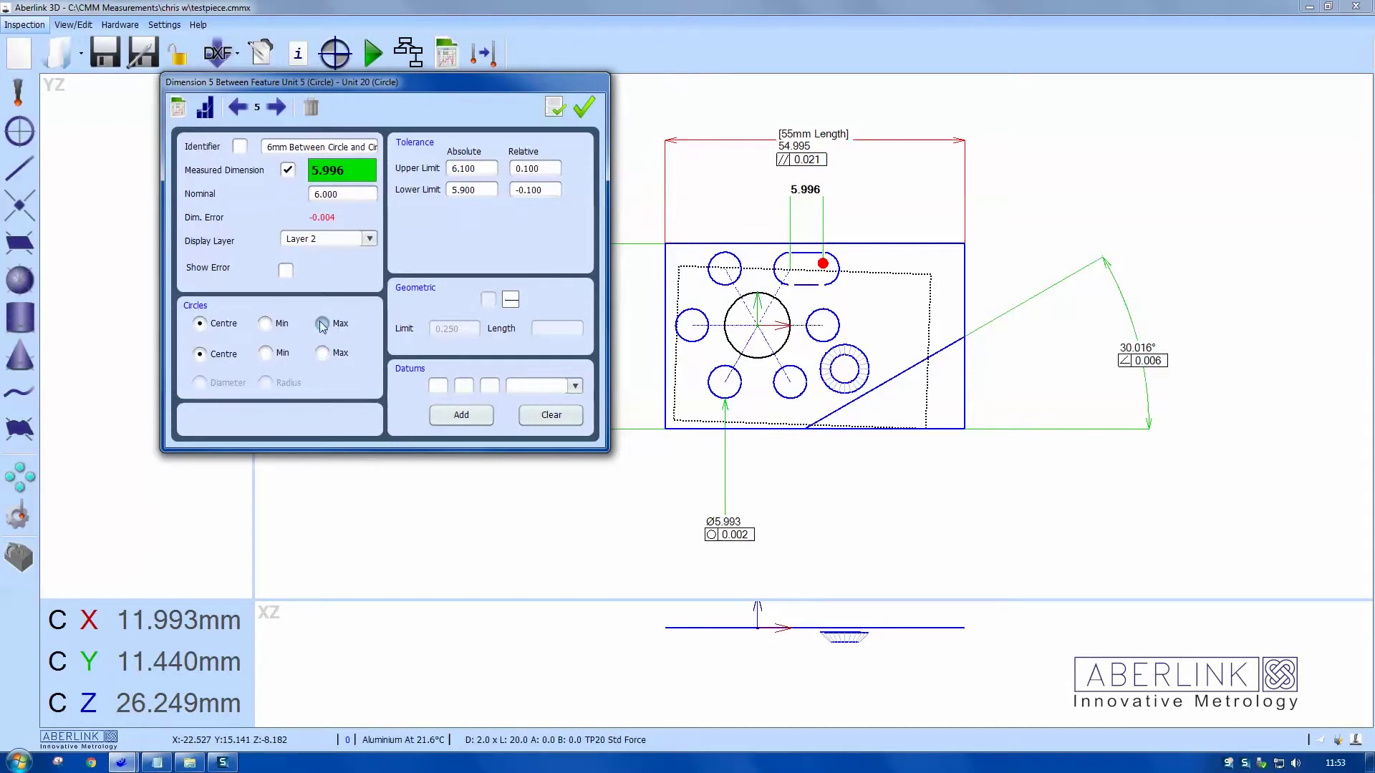
pyautogui.click(323, 323)
pyautogui.click(323, 350)
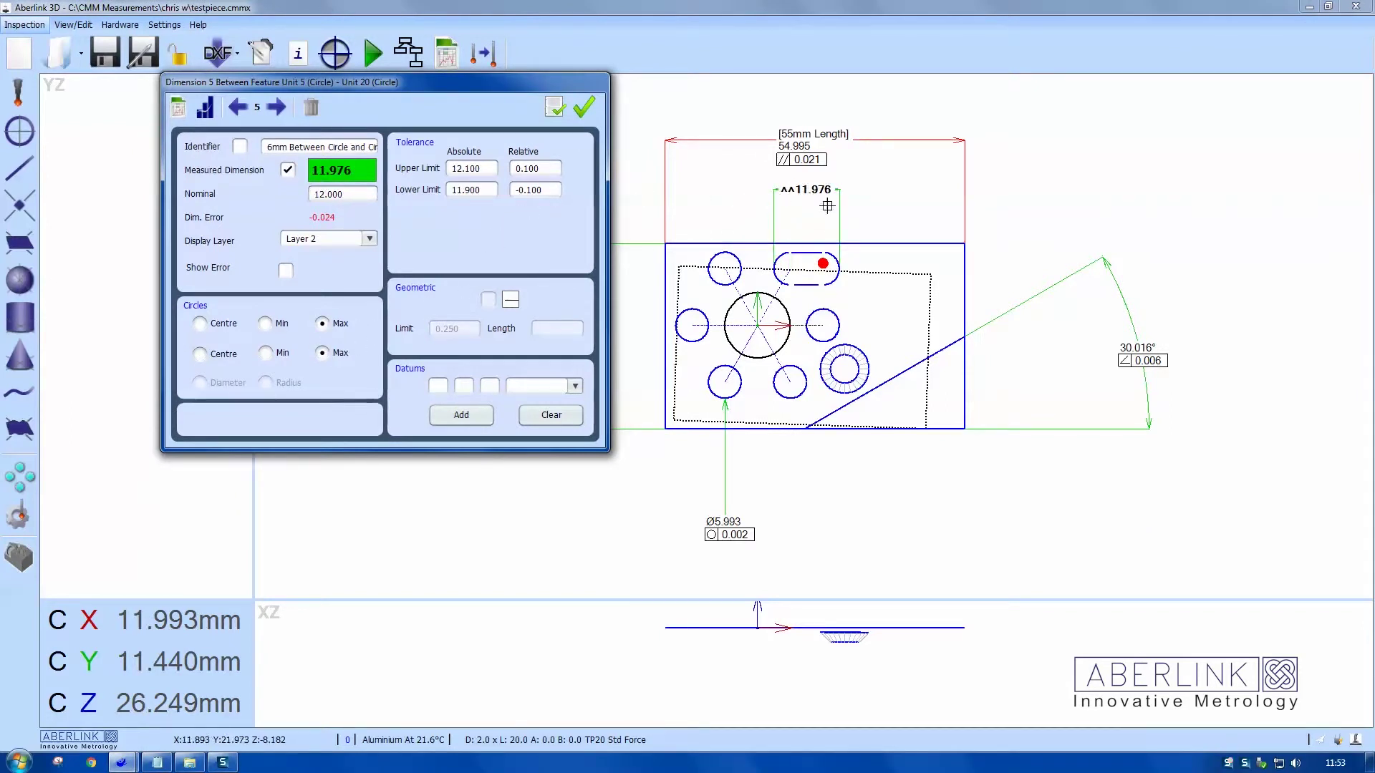
pyautogui.click(584, 108)
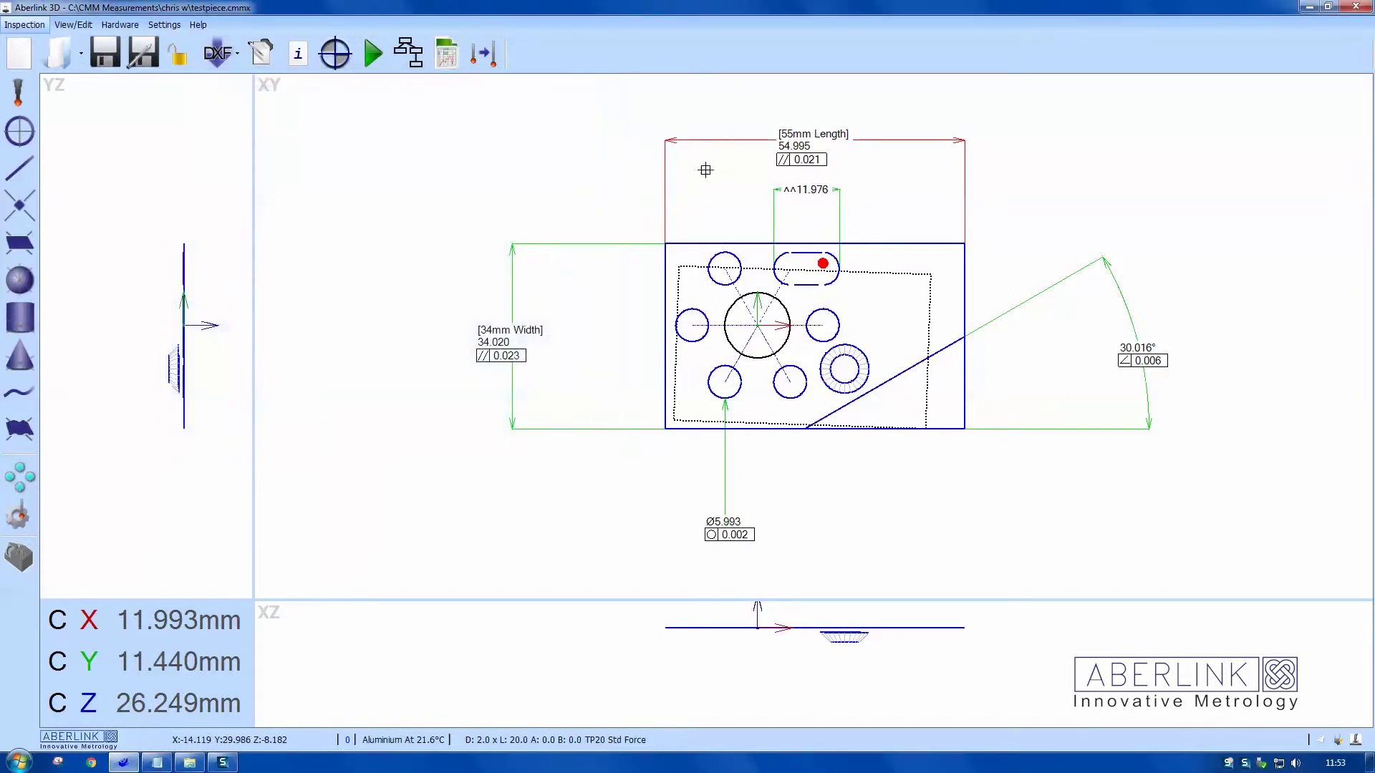
pyautogui.moveTo(799, 189); pyautogui.dragTo(877, 193)
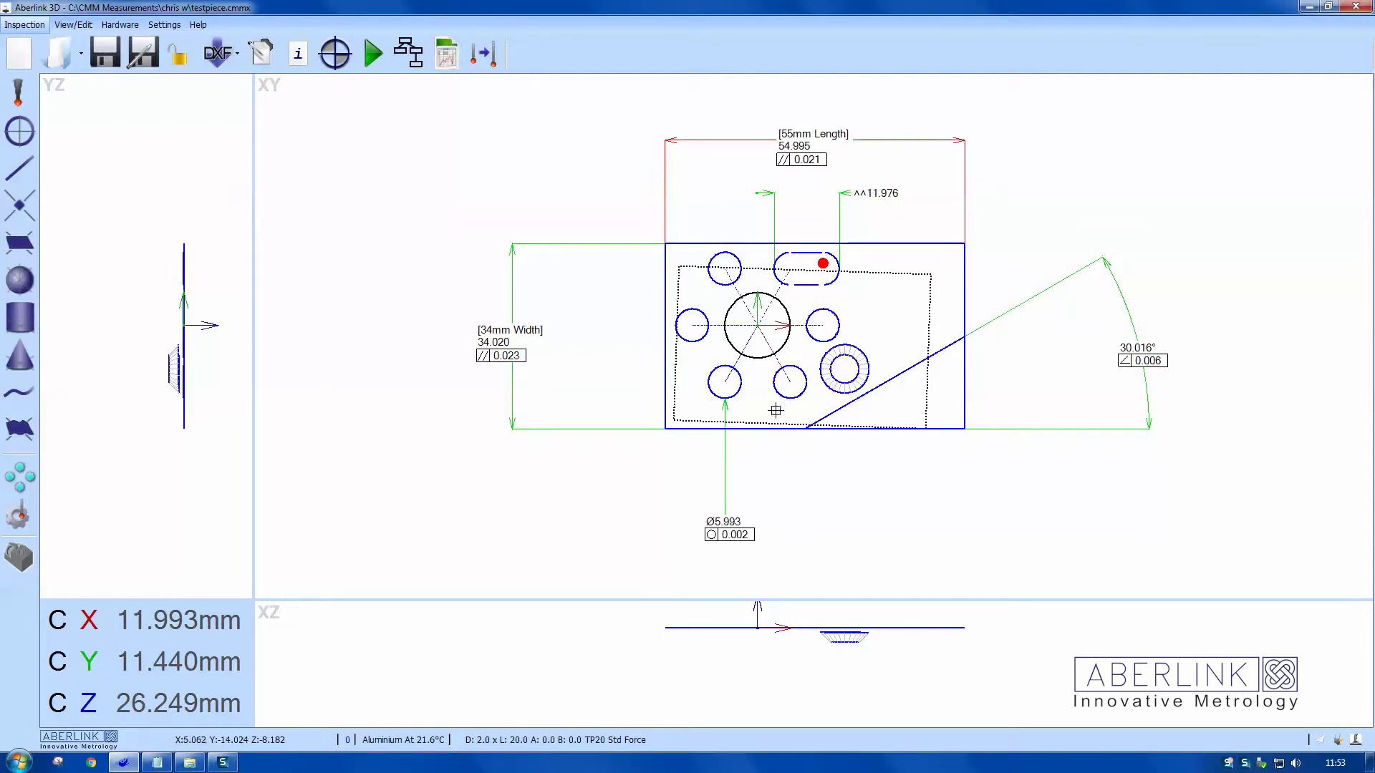
# Add a cartesian true-position label (X-5.986 Y-10.386) to the lower-left hole and open its properties.
pyautogui.click(708, 391)
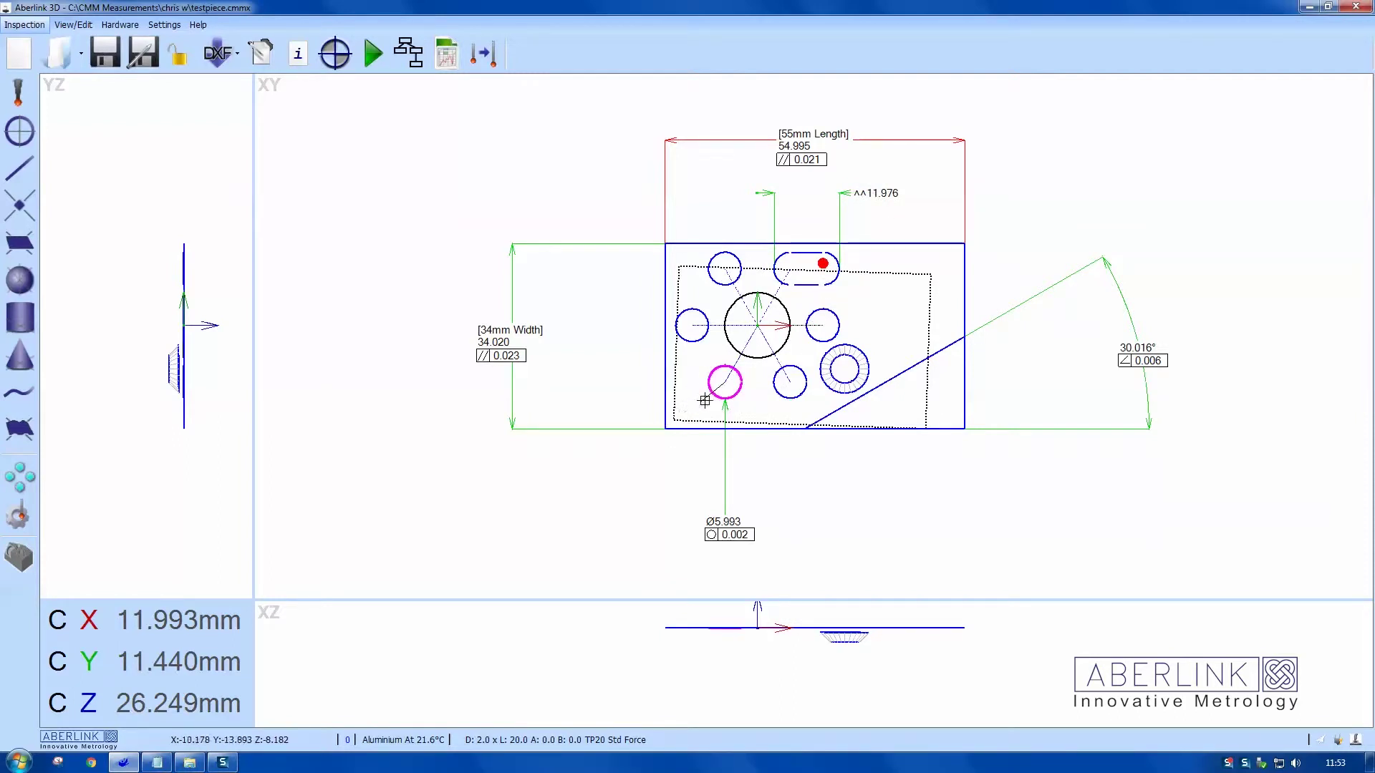
pyautogui.click(562, 491)
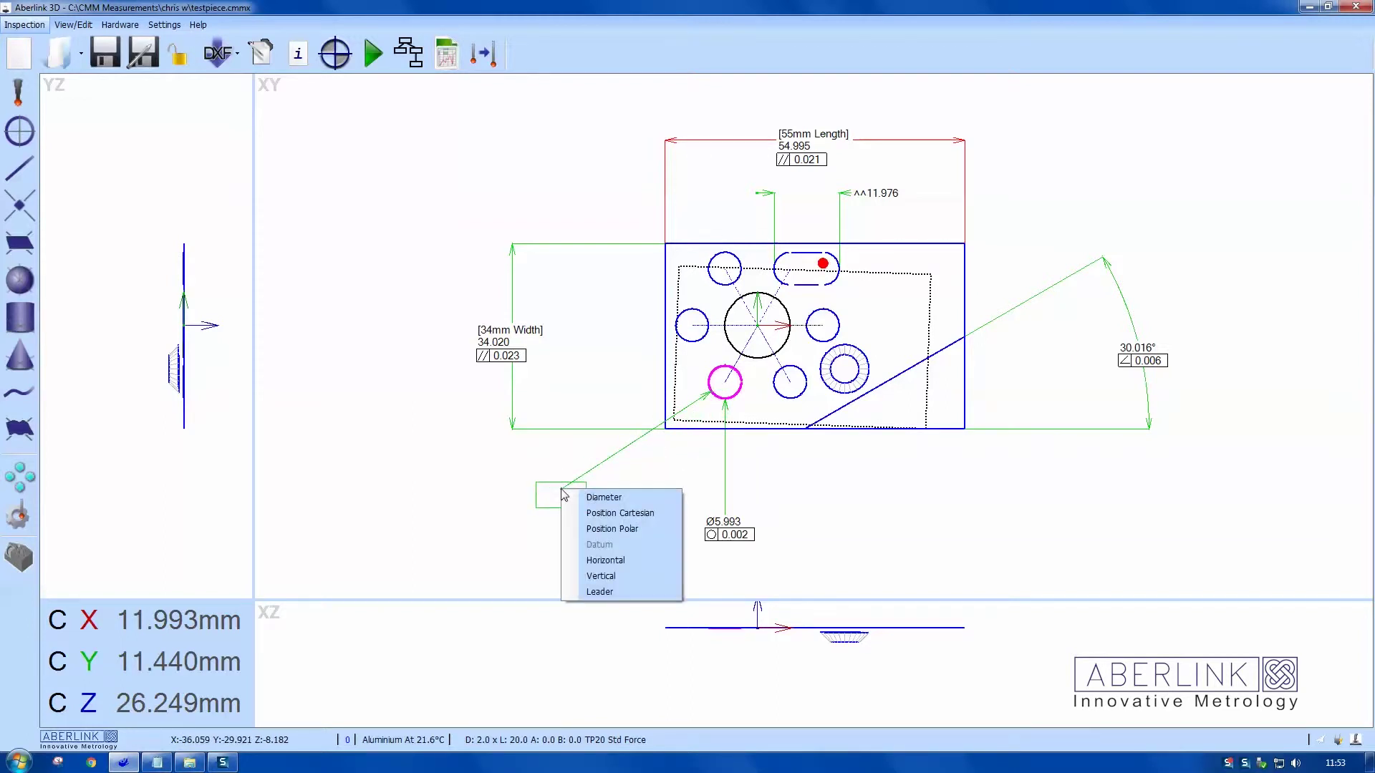
pyautogui.click(598, 515)
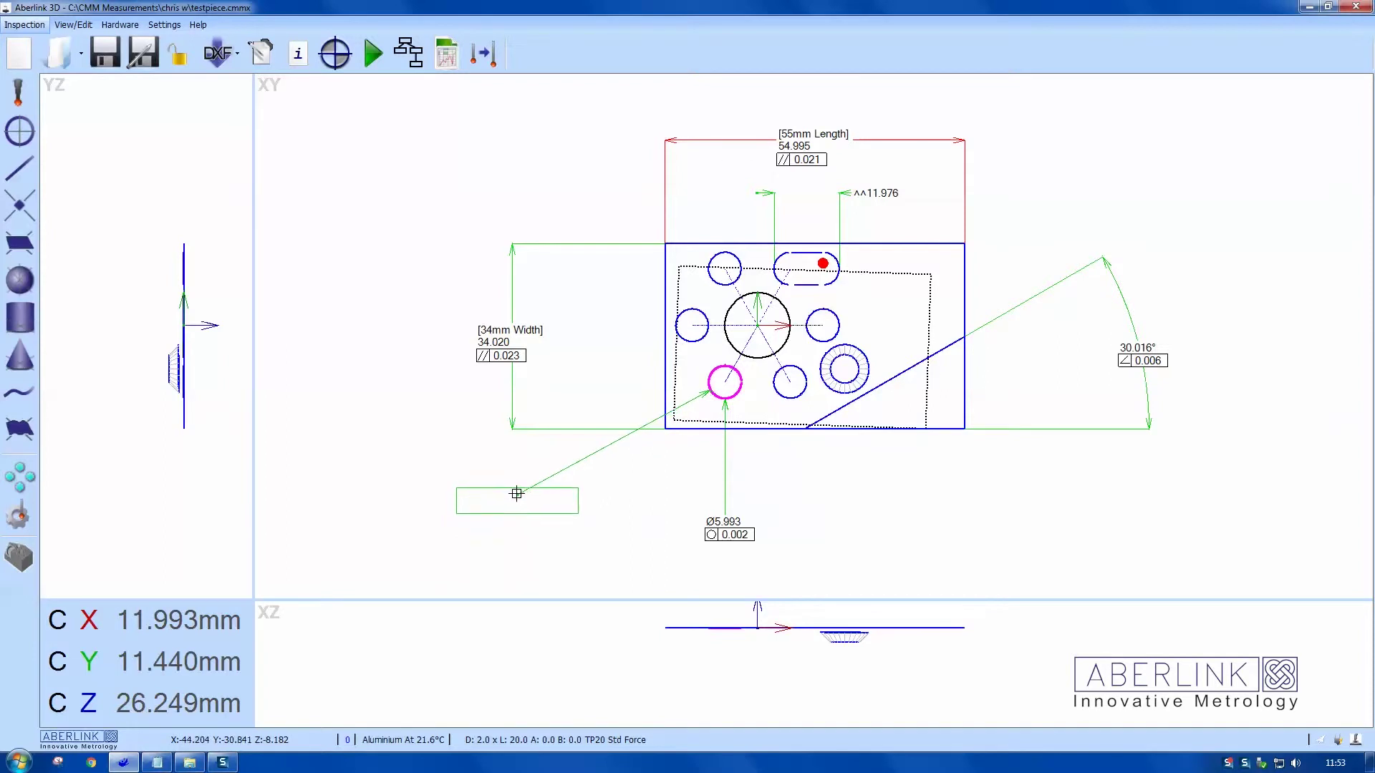
pyautogui.click(516, 493)
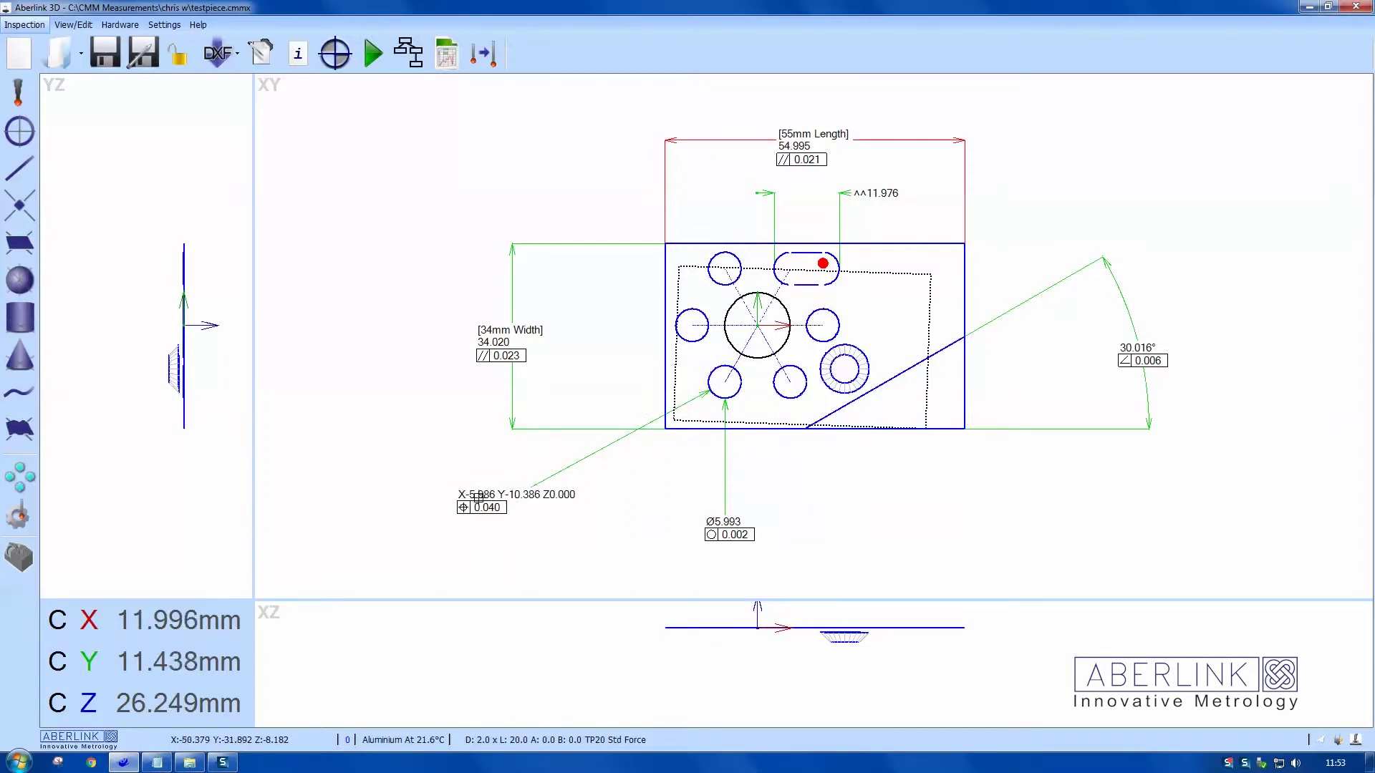
pyautogui.doubleClick(554, 474)
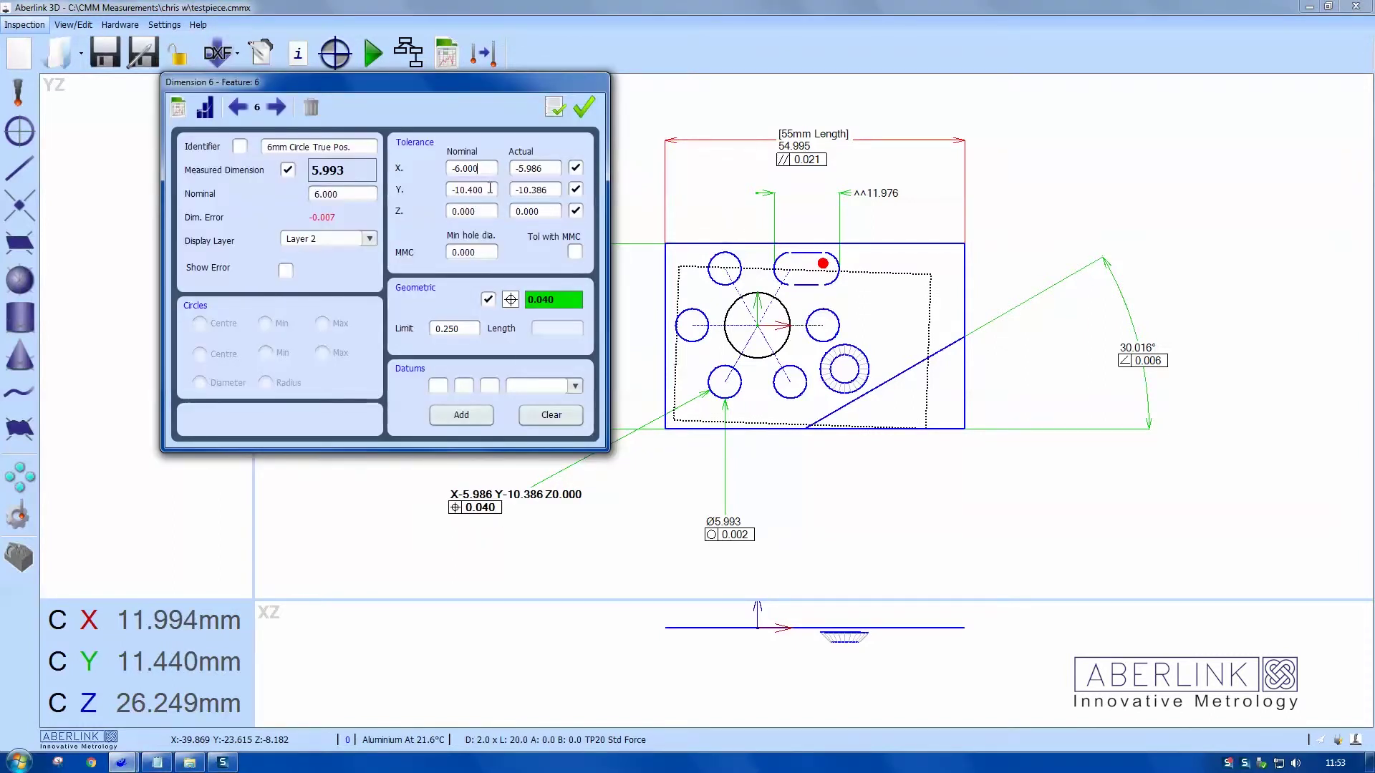
# Drop Z from the position tolerance and apply it at MMC with 5.990 minimum hole diameter.
pyautogui.click(575, 211)
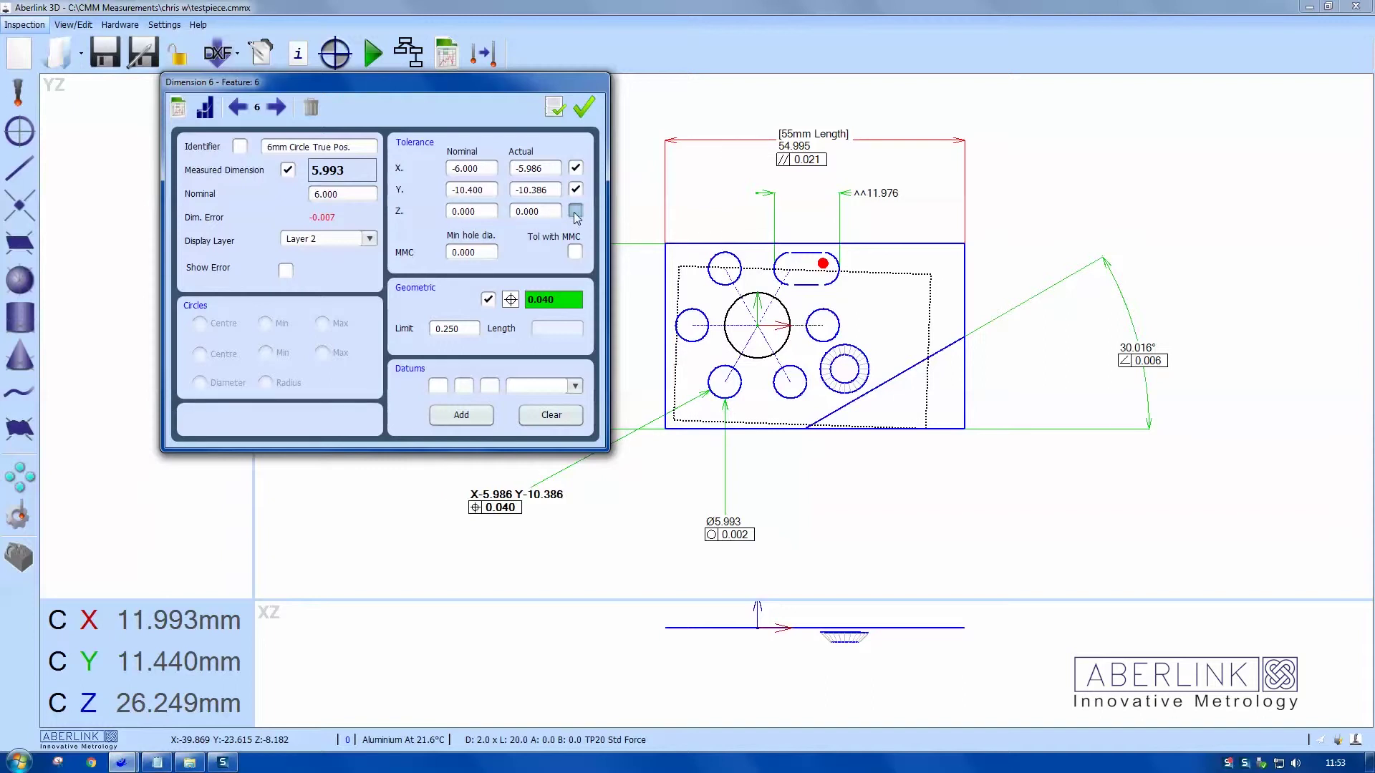
pyautogui.click(575, 249)
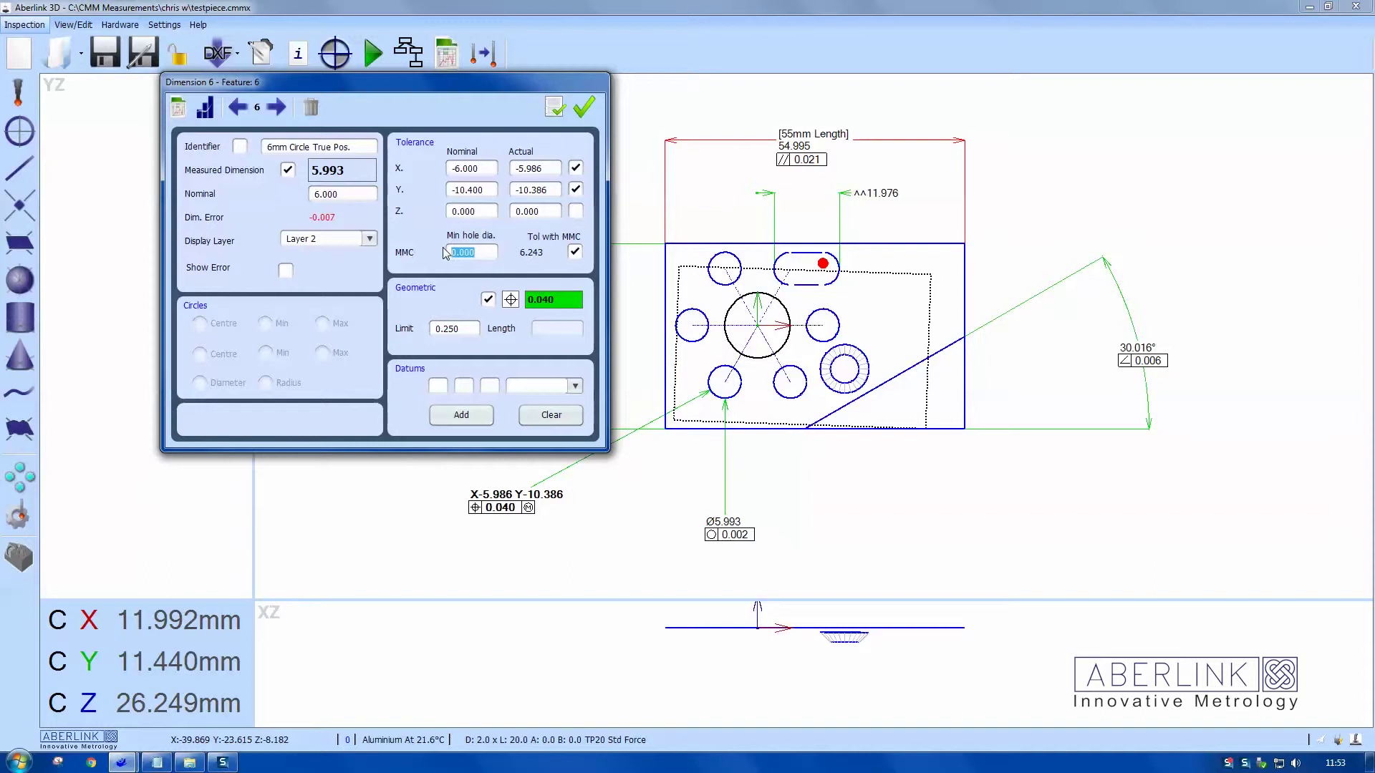
pyautogui.write('5')
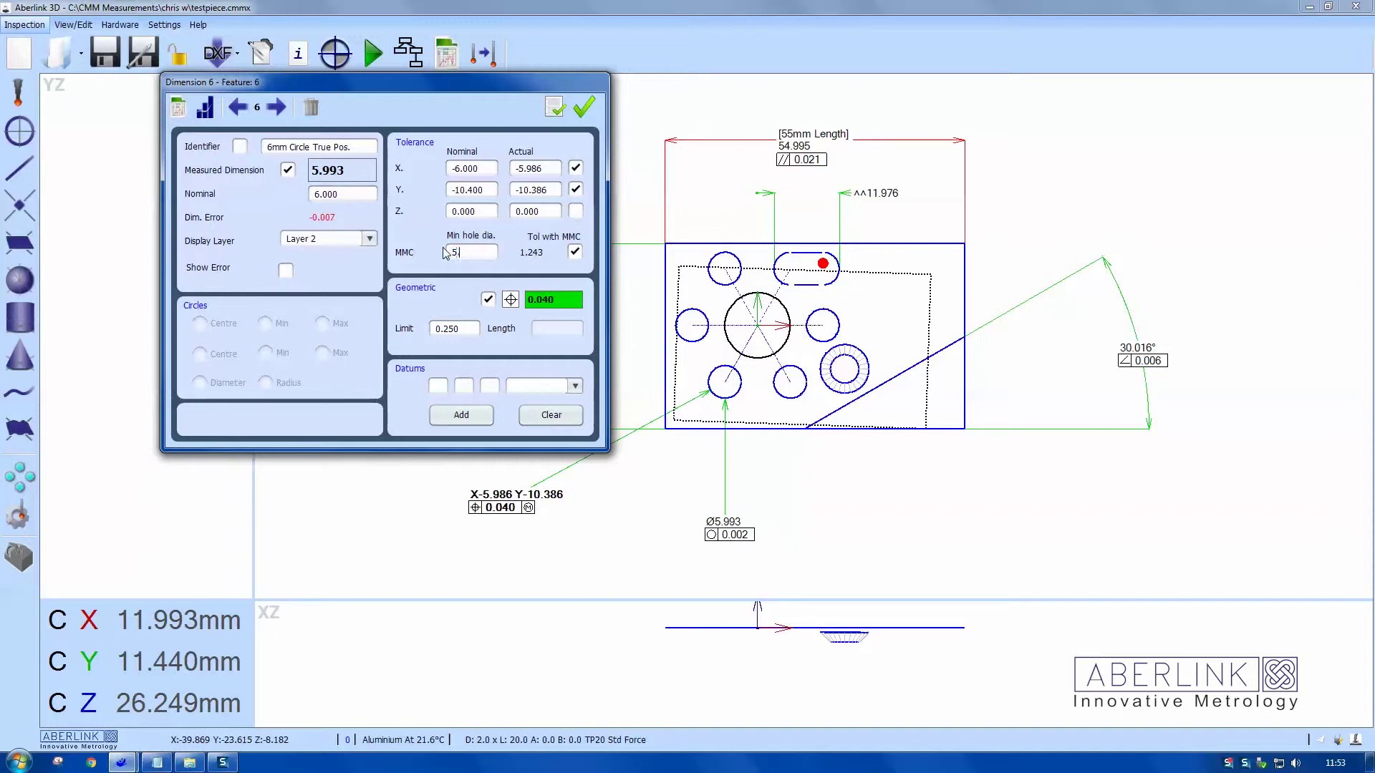
pyautogui.write('.990')
pyautogui.moveTo(462, 327); pyautogui.dragTo(435, 328)
pyautogui.click(578, 109)
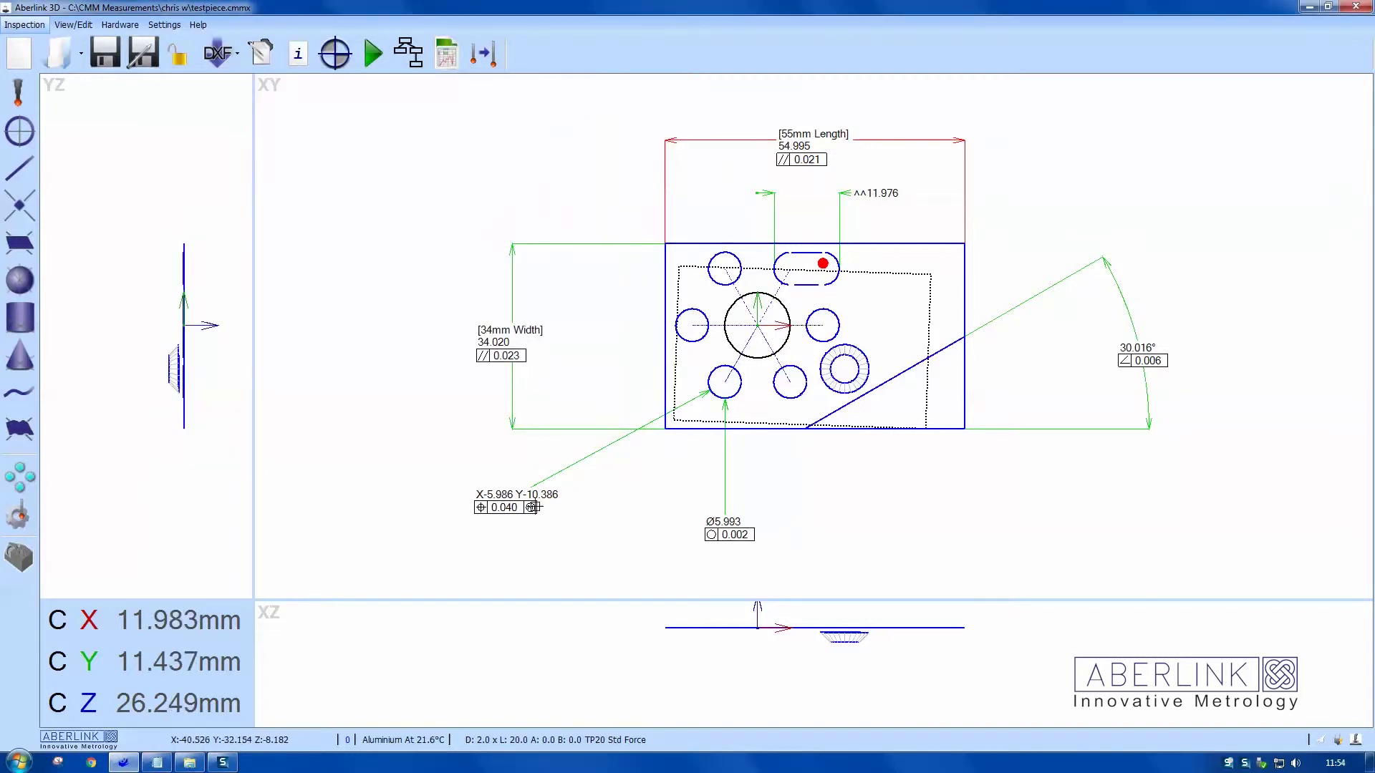
# Designate the reference plane as datum A.
pyautogui.doubleClick(874, 270)
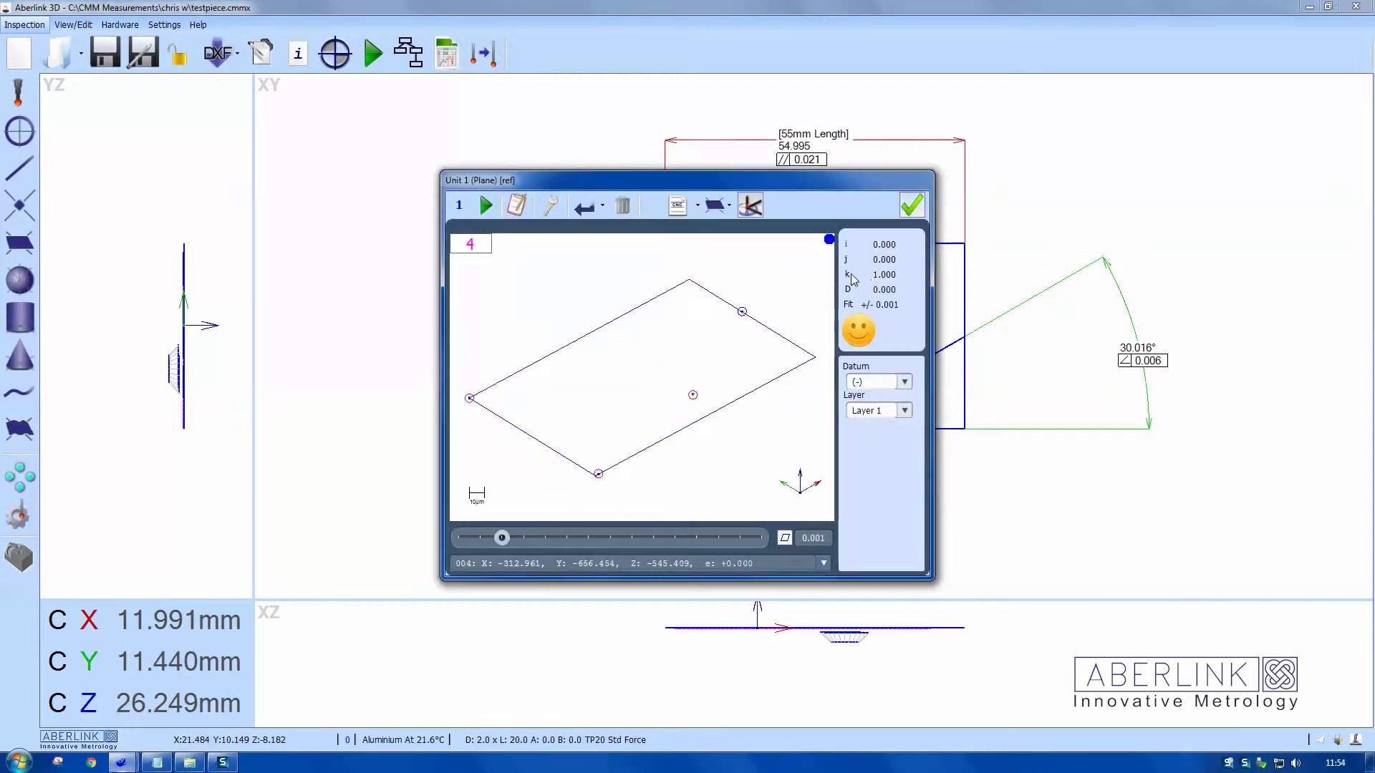
pyautogui.click(905, 383)
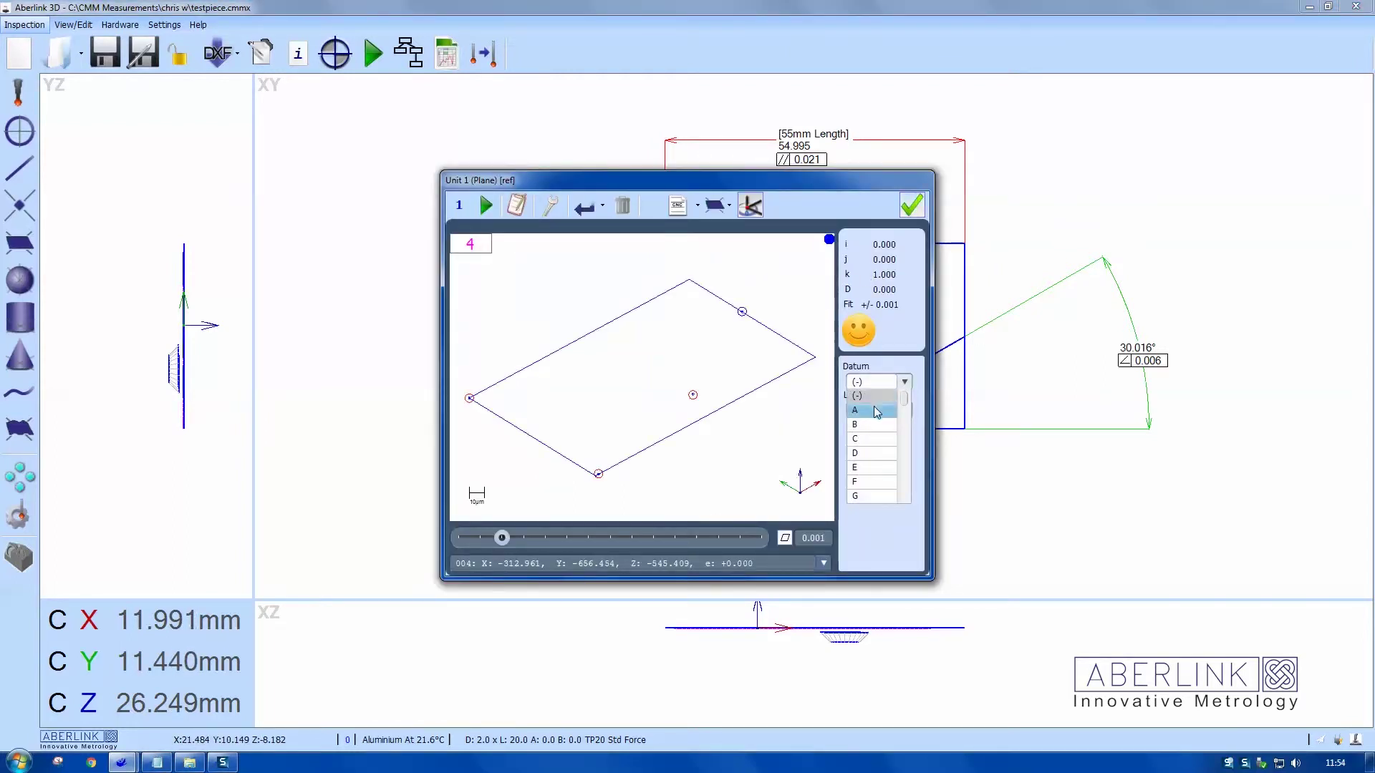
pyautogui.click(875, 406)
pyautogui.click(910, 207)
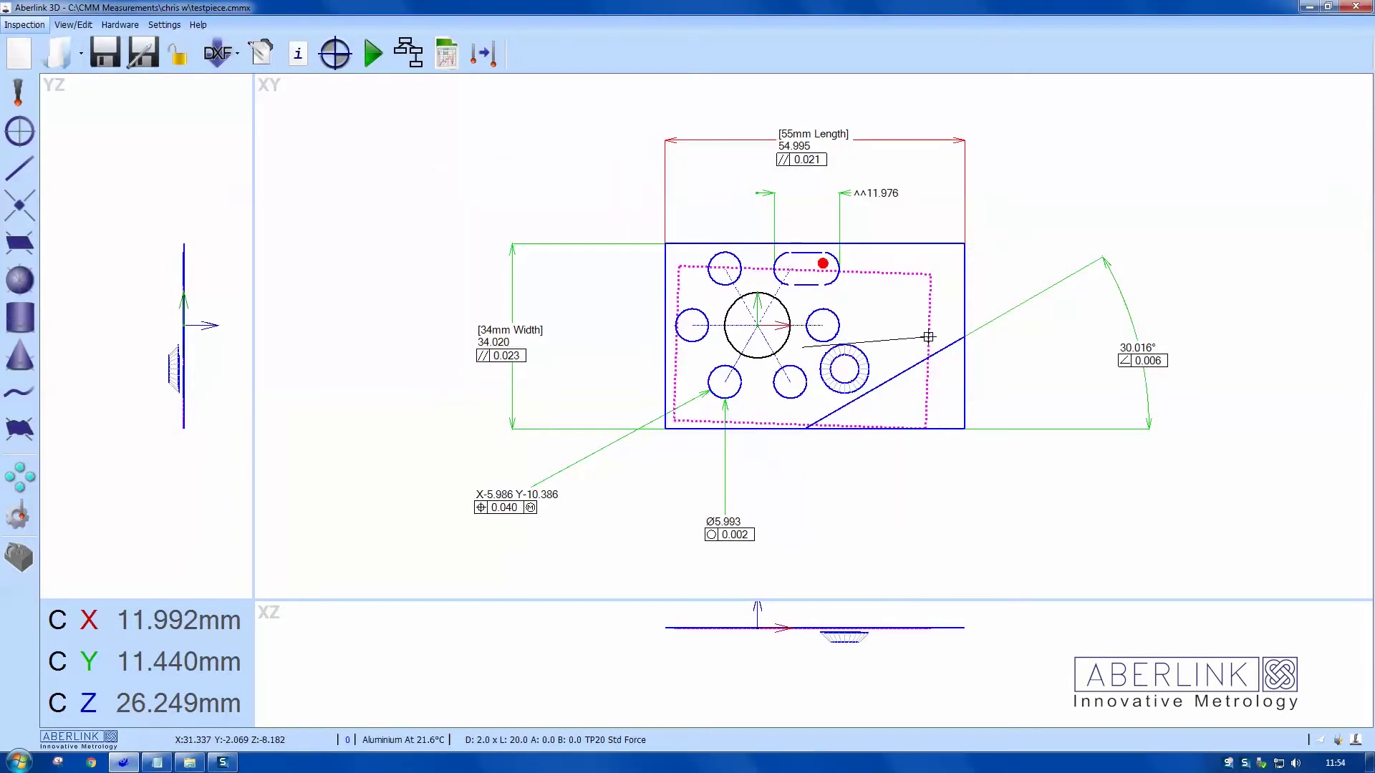
# Place the datum A flag on the plane's edge in the XZ view.
pyautogui.moveTo(928, 337); pyautogui.dragTo(899, 491)
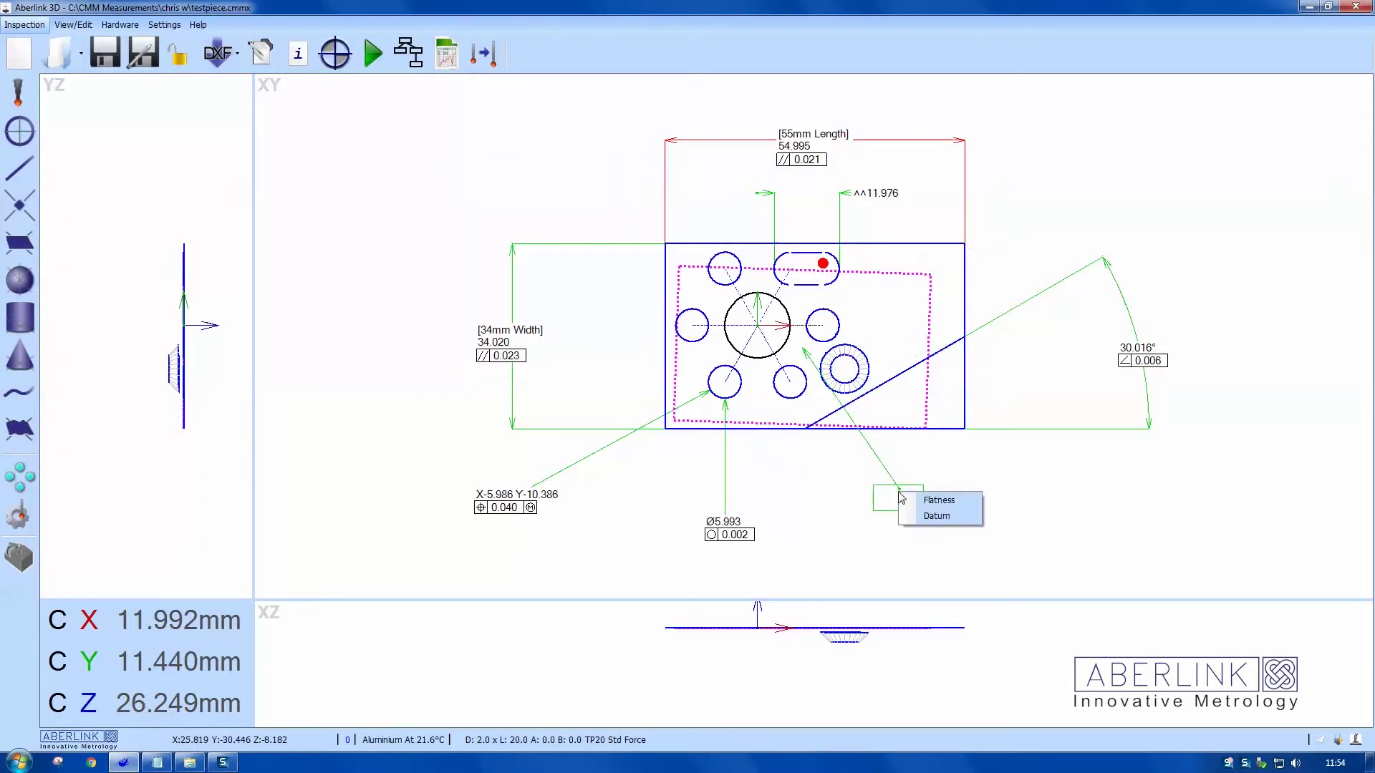
pyautogui.click(932, 517)
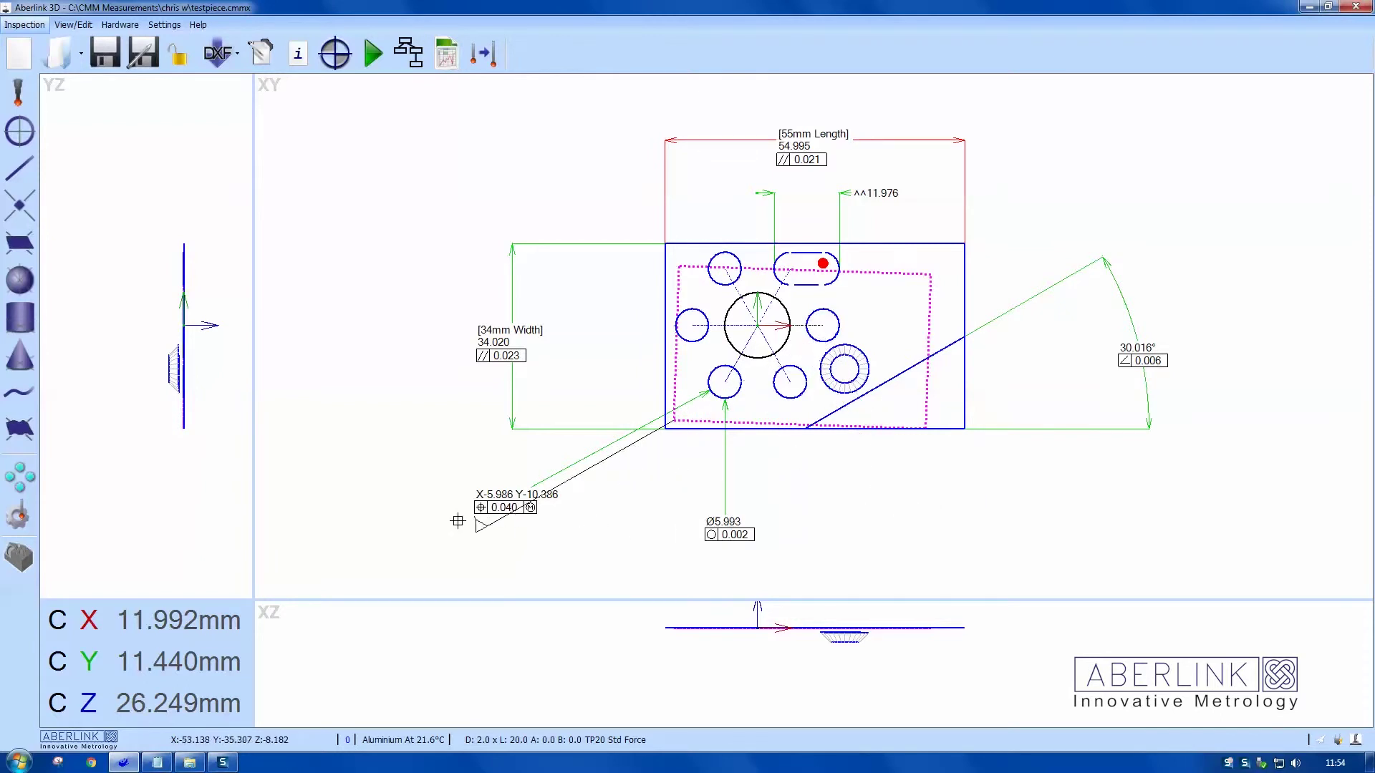
pyautogui.click(640, 663)
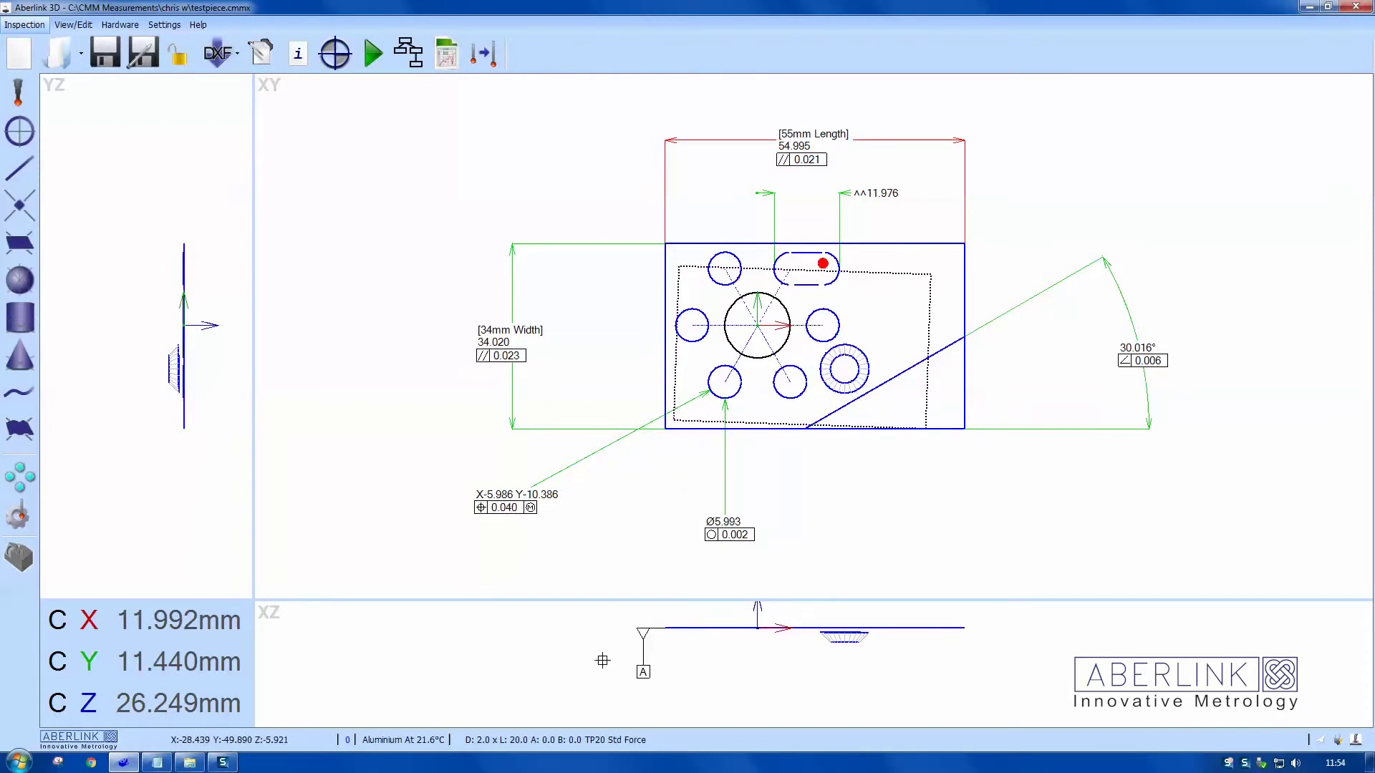
# Make the central bore datum B and place its datum label below it.
pyautogui.doubleClick(756, 356)
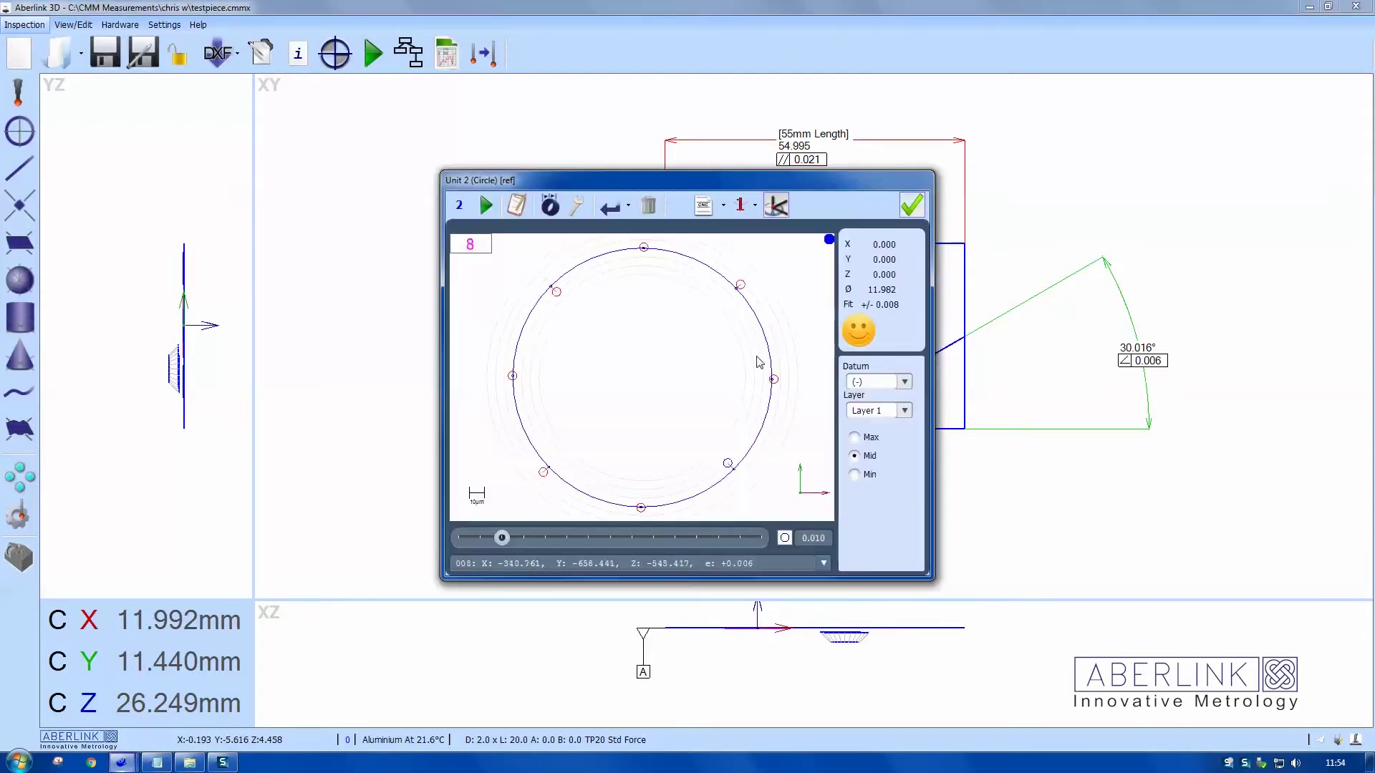
pyautogui.click(888, 384)
pyautogui.click(873, 414)
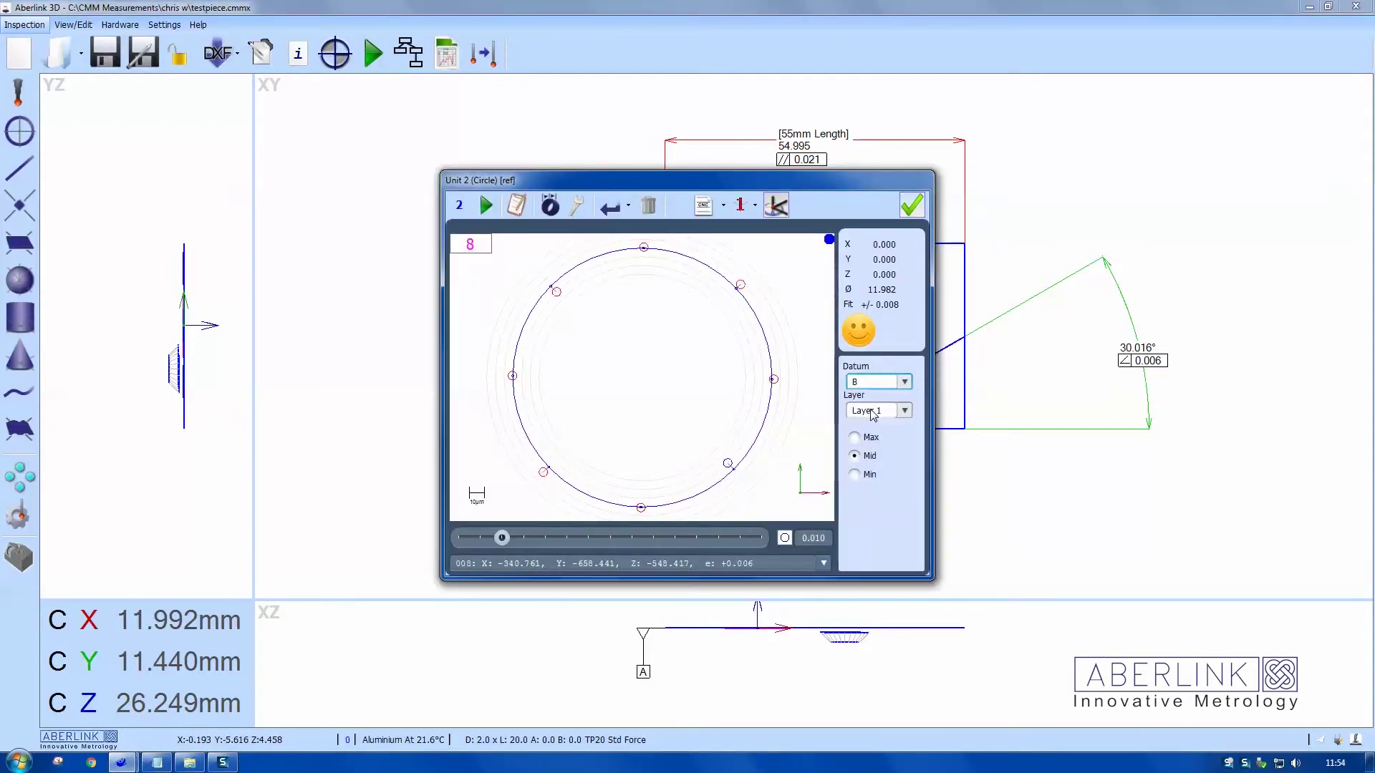
pyautogui.click(910, 214)
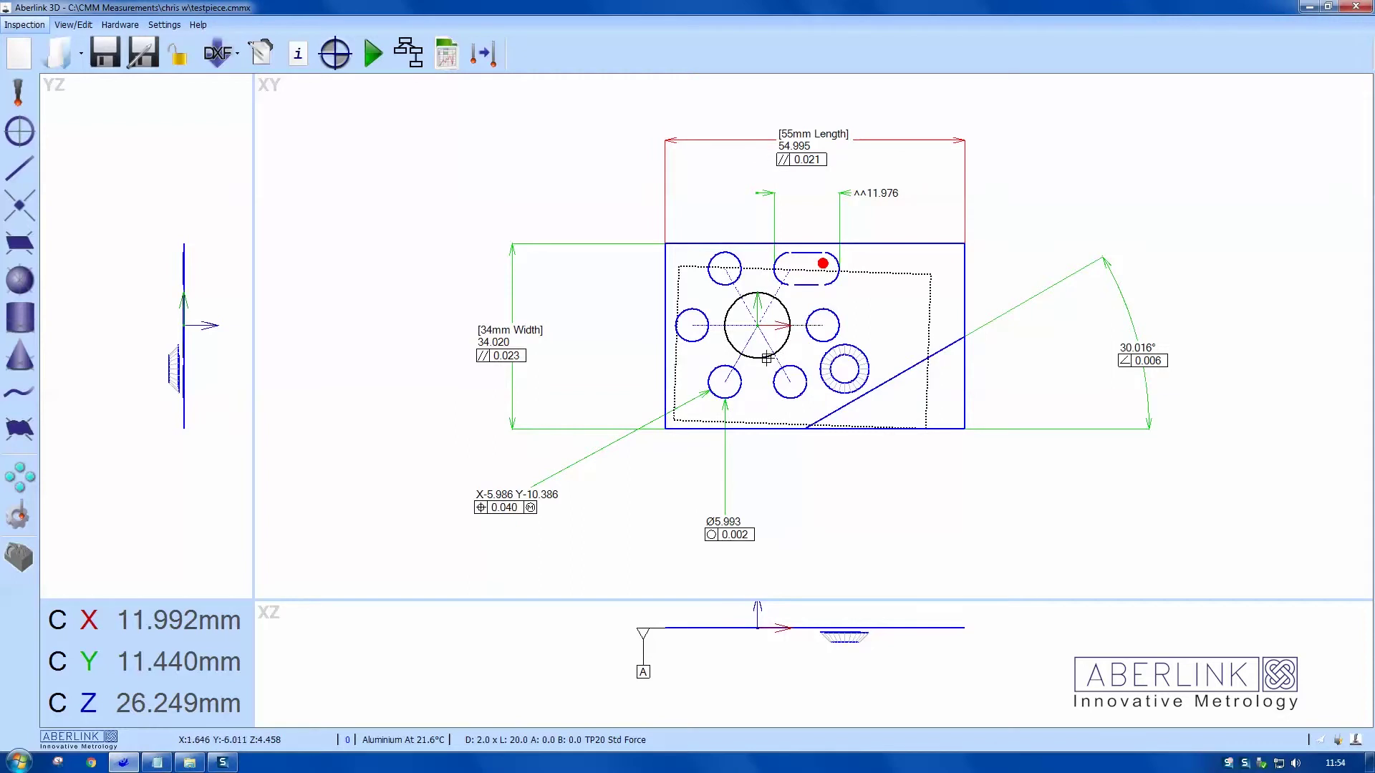
pyautogui.moveTo(763, 359); pyautogui.dragTo(780, 462)
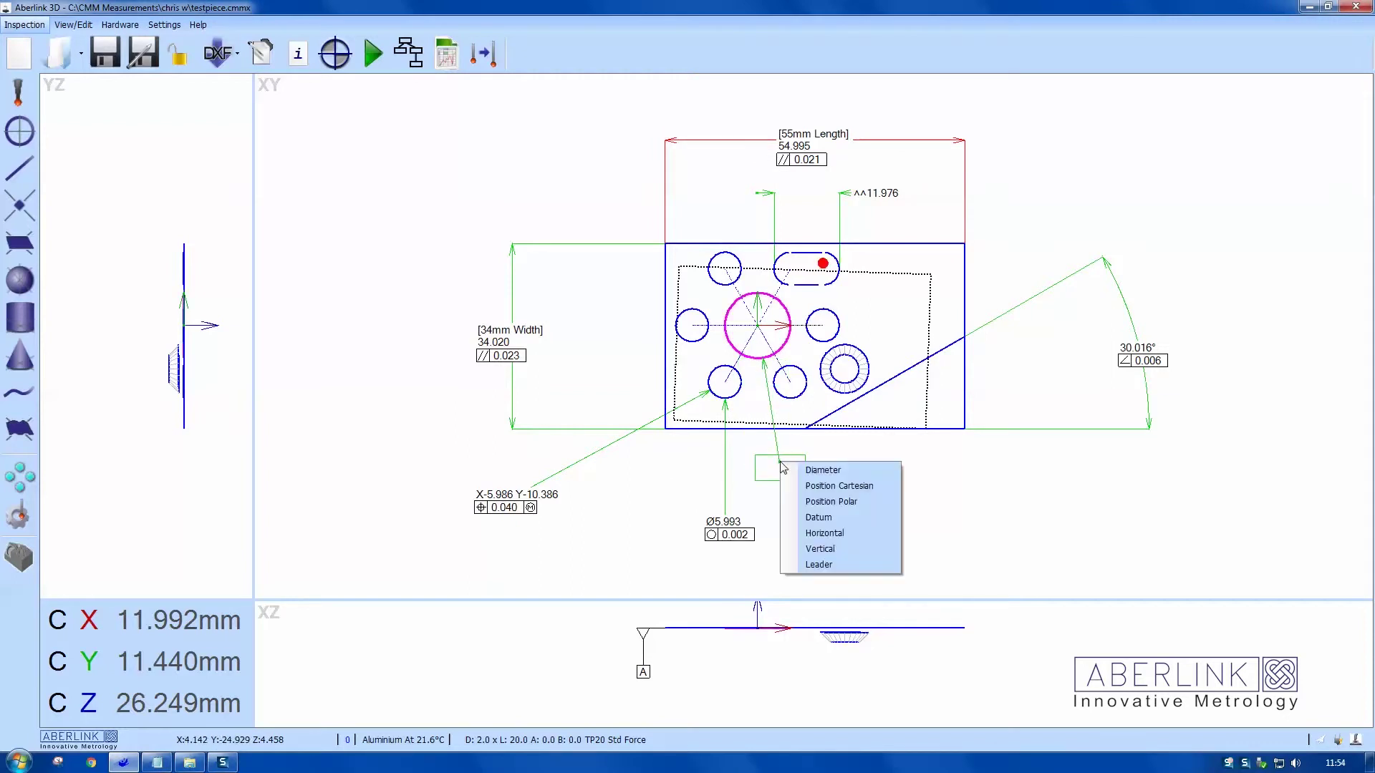
pyautogui.click(811, 518)
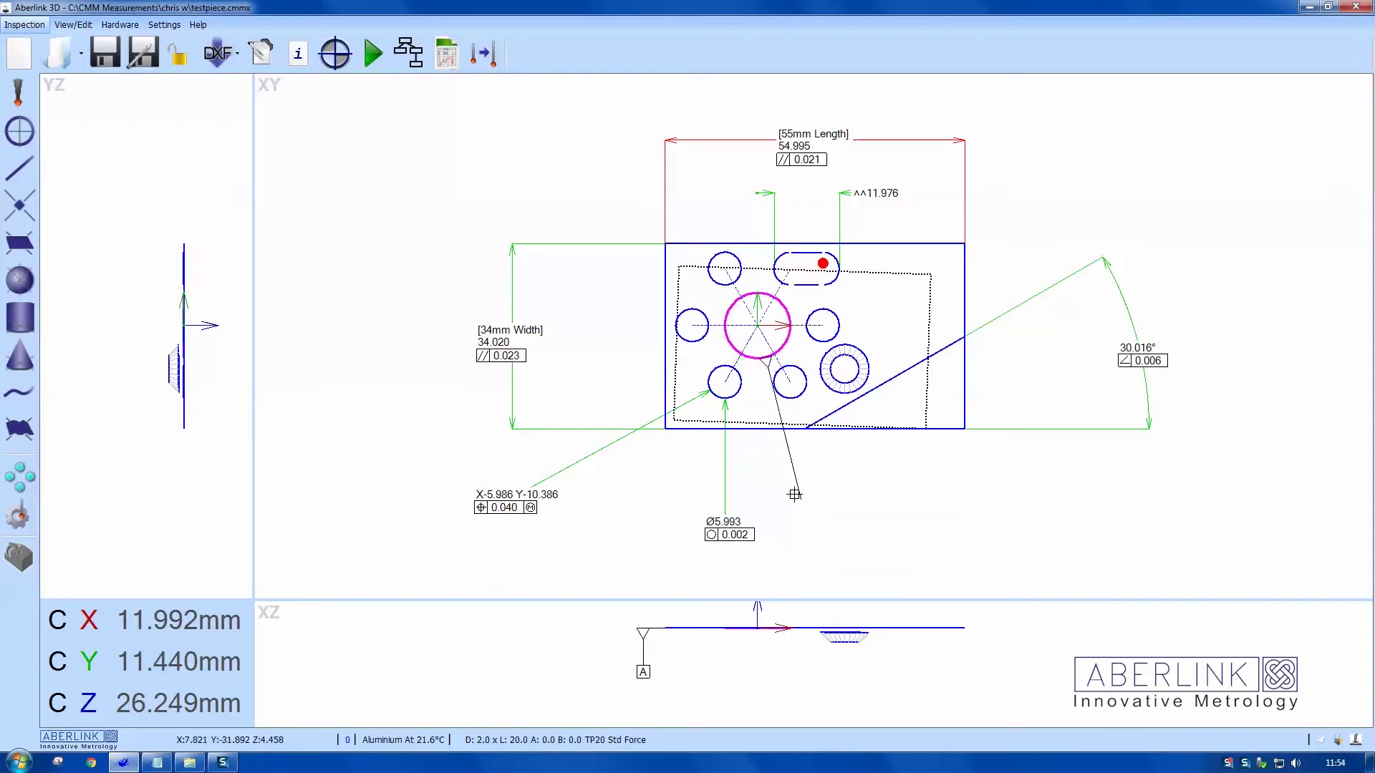
pyautogui.click(760, 474)
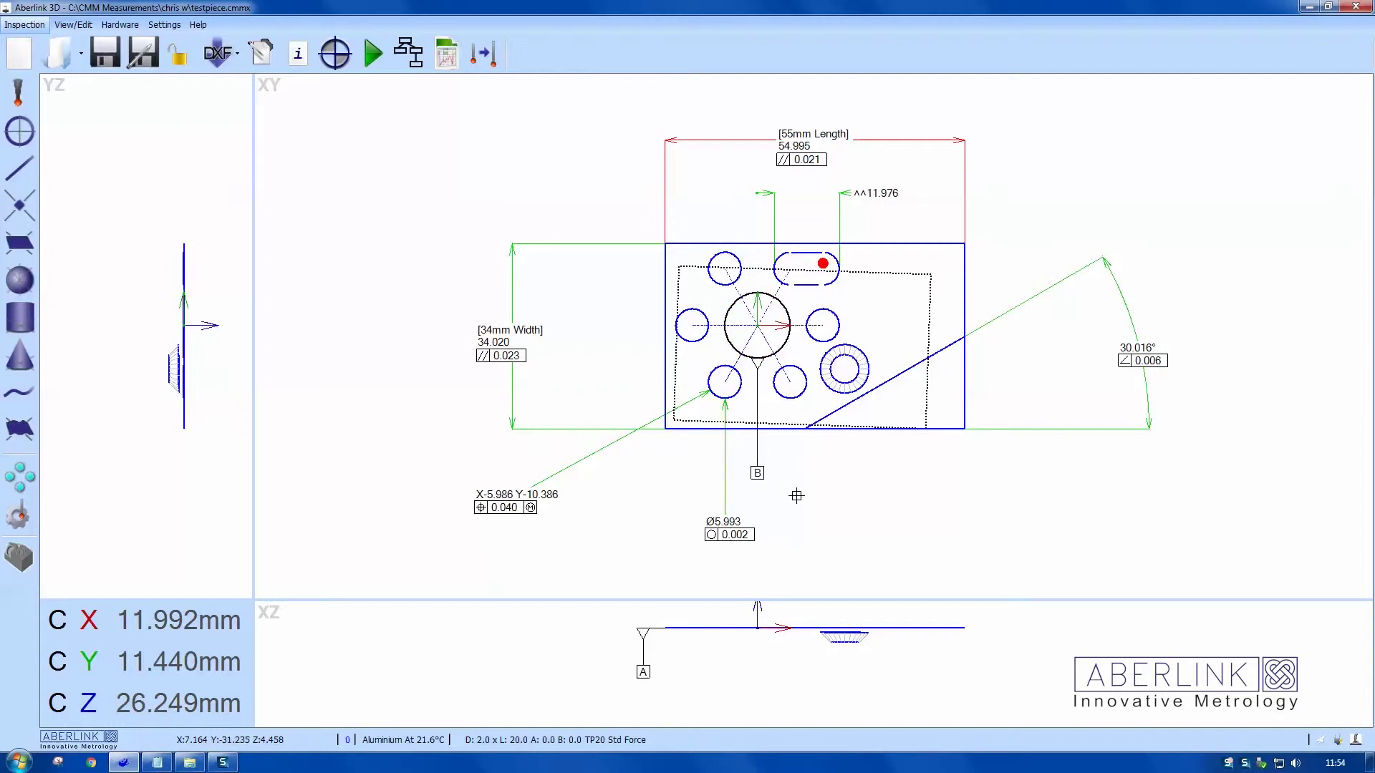
# Make the reference line datum C and place its datum symbol right of the part.
pyautogui.doubleClick(804, 327)
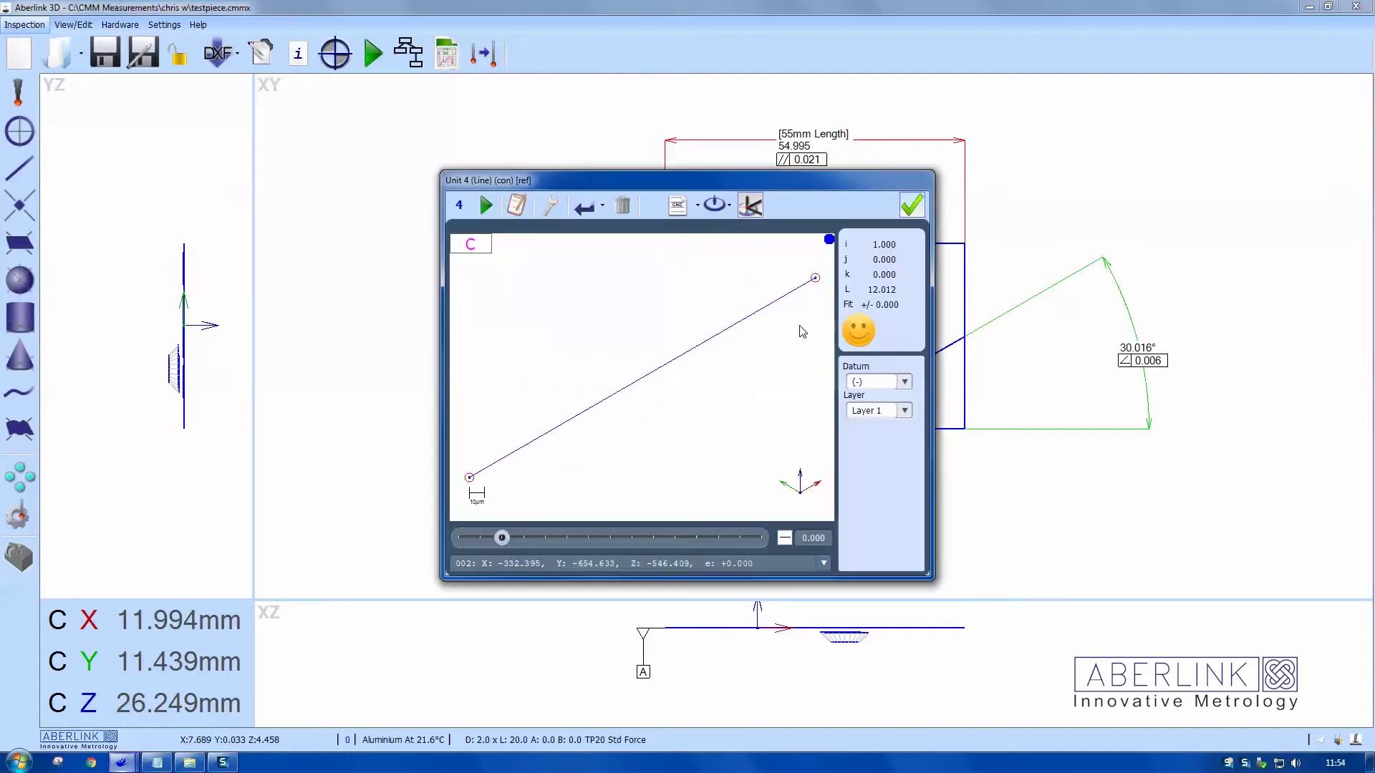
pyautogui.click(904, 381)
pyautogui.click(870, 416)
pyautogui.click(910, 206)
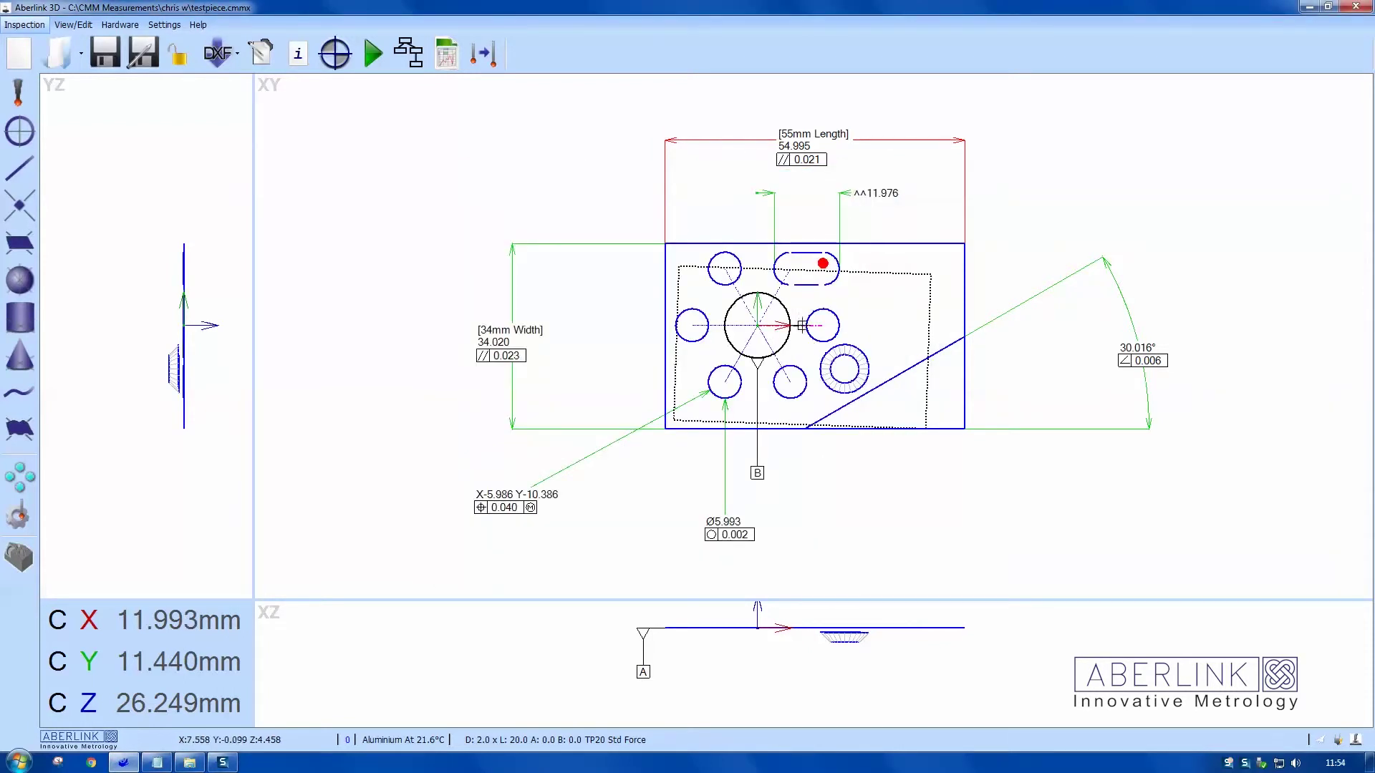
pyautogui.rightClick(869, 300)
pyautogui.click(906, 317)
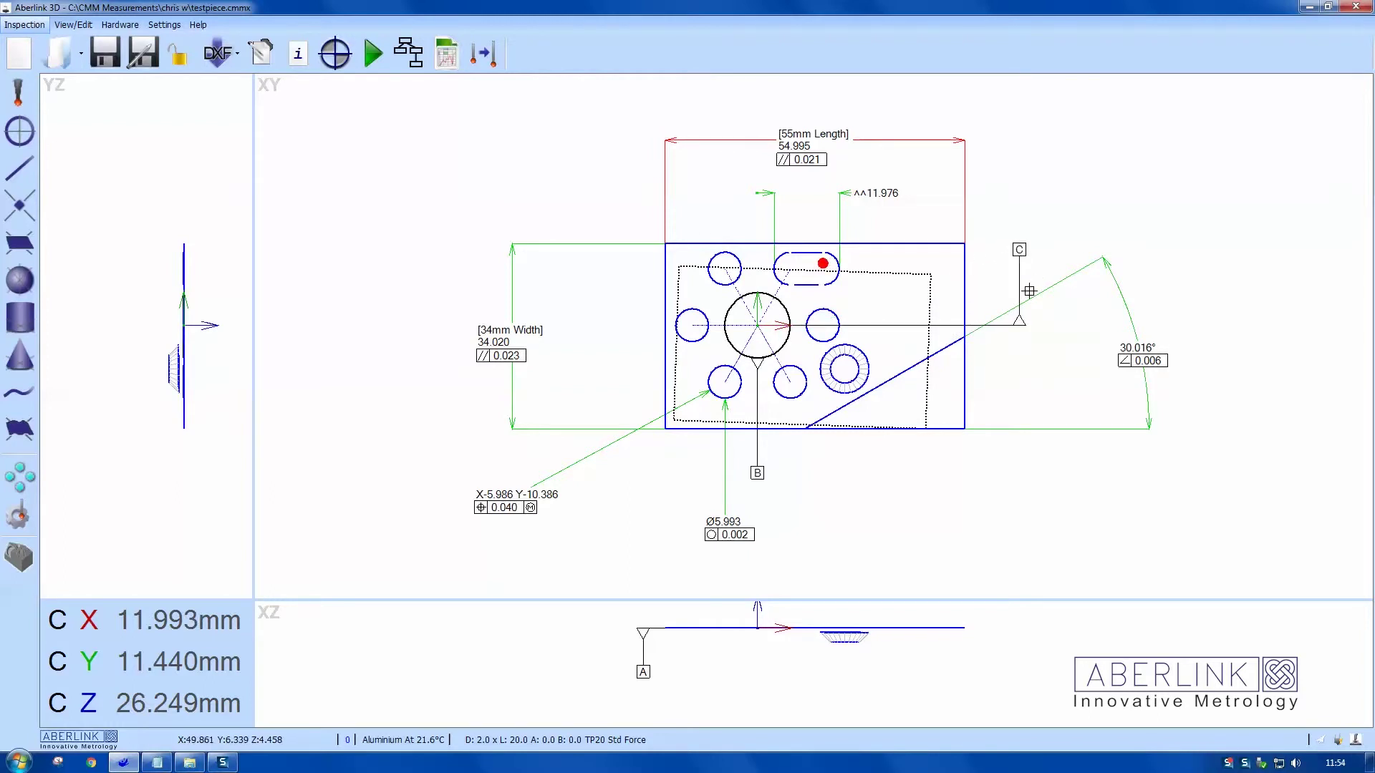
pyautogui.click(1029, 291)
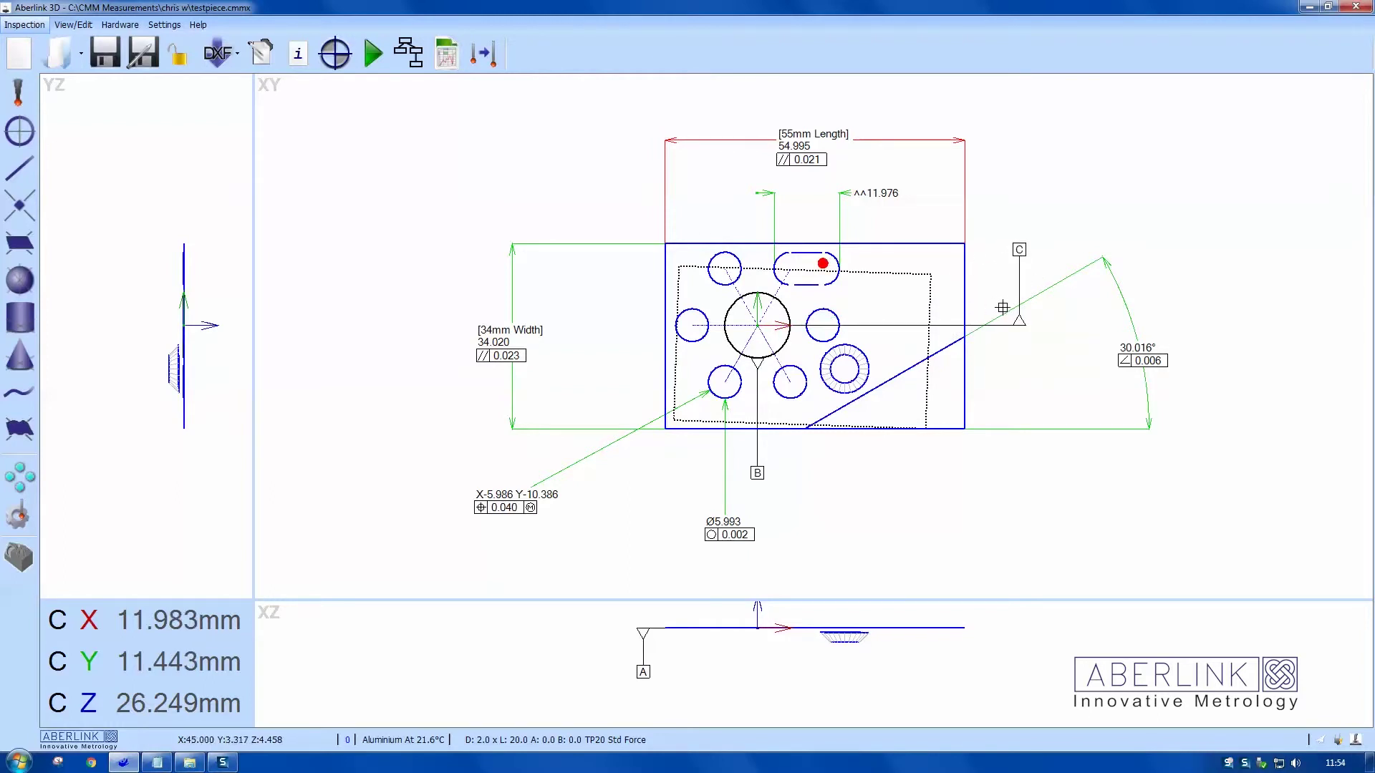
# Reference the lower-left hole's 0.040 true-position callout to datums A, B and C.
pyautogui.doubleClick(591, 455)
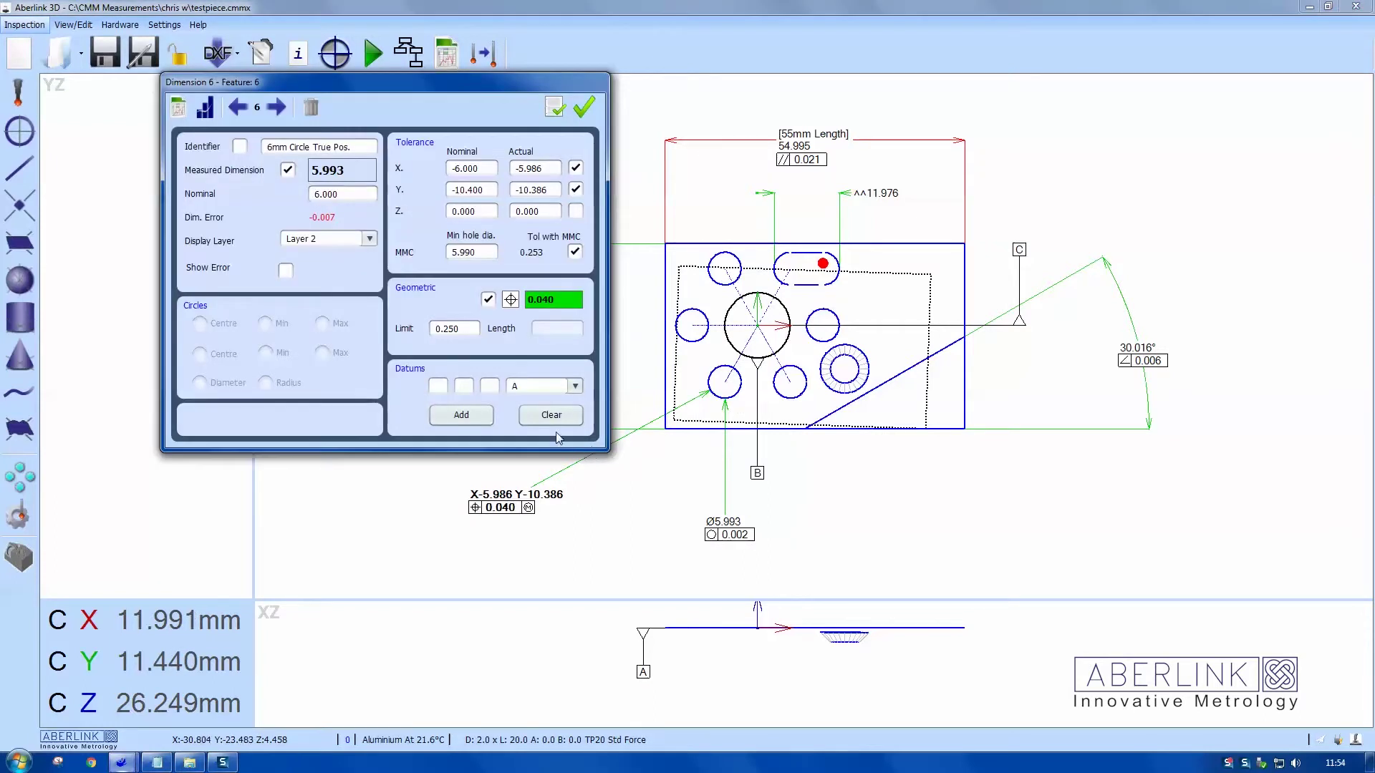
pyautogui.click(477, 418)
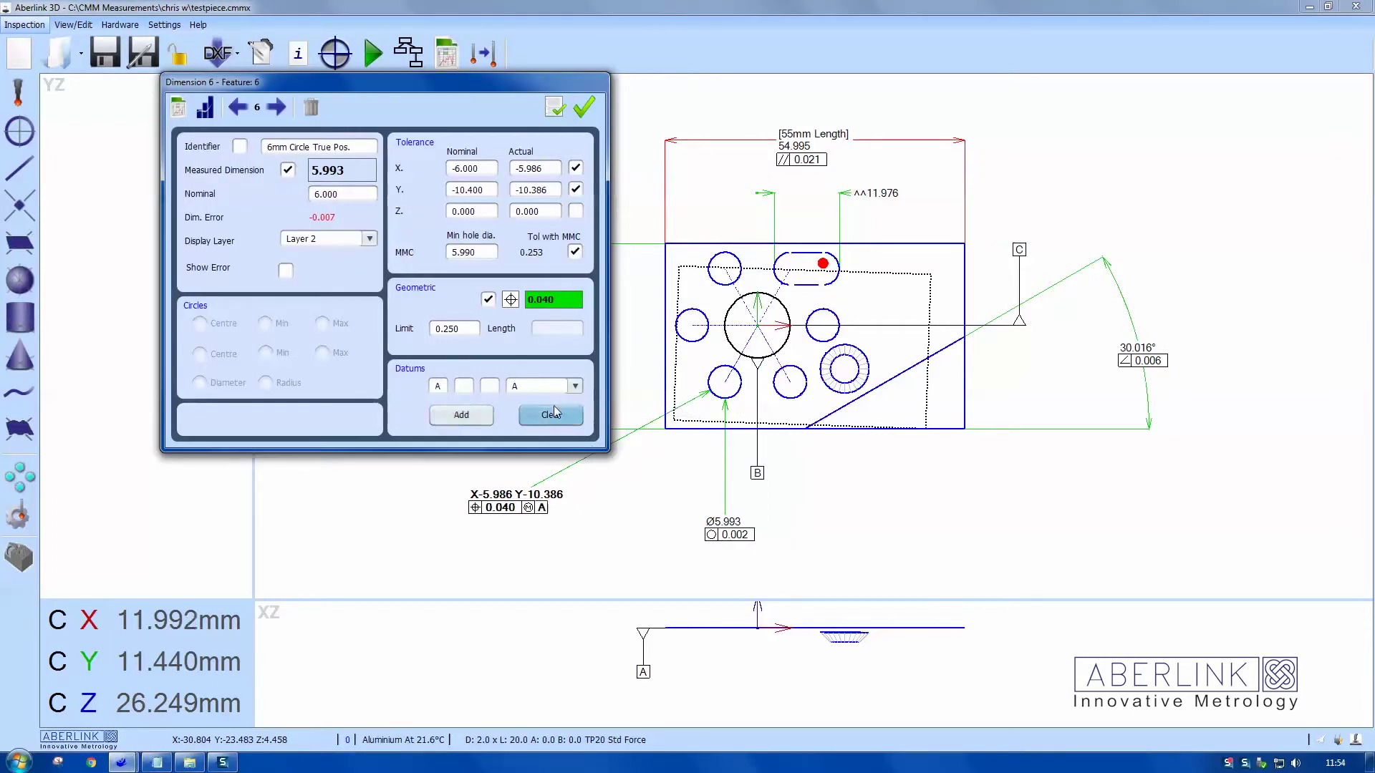
pyautogui.click(575, 386)
pyautogui.click(534, 416)
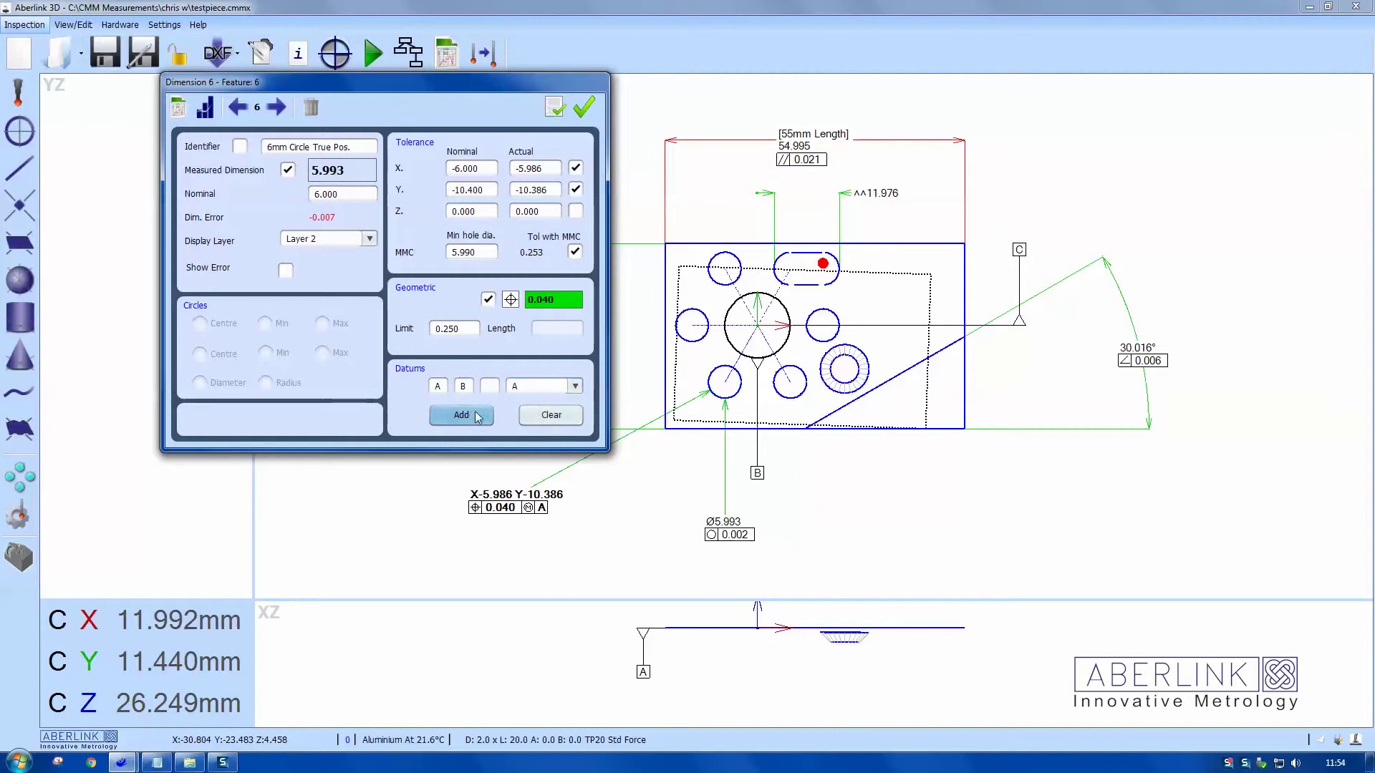
pyautogui.click(461, 415)
pyautogui.click(575, 387)
pyautogui.click(534, 428)
pyautogui.click(461, 415)
pyautogui.click(585, 107)
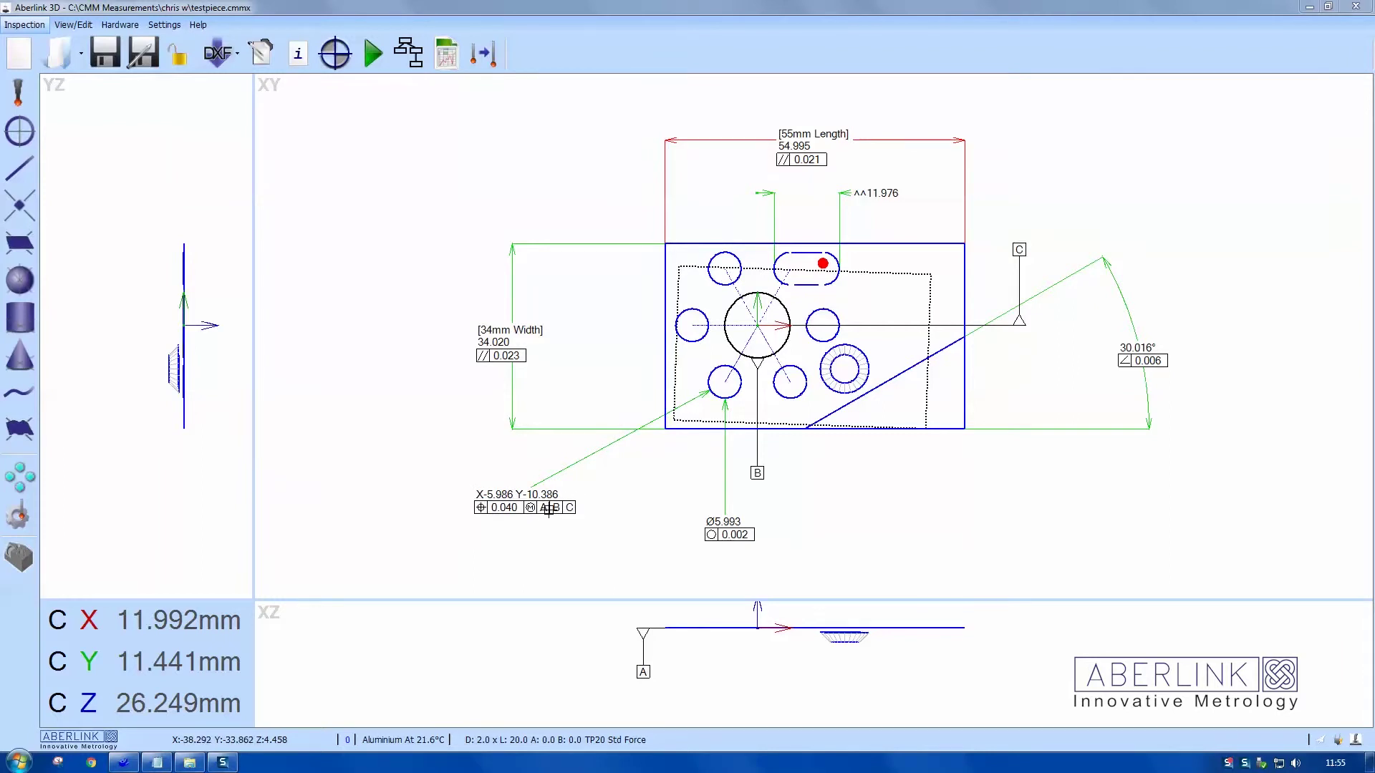
# Dimension the vertical 10.392 distance between the left and lower-left holes, placed left of the part.
pyautogui.click(693, 342)
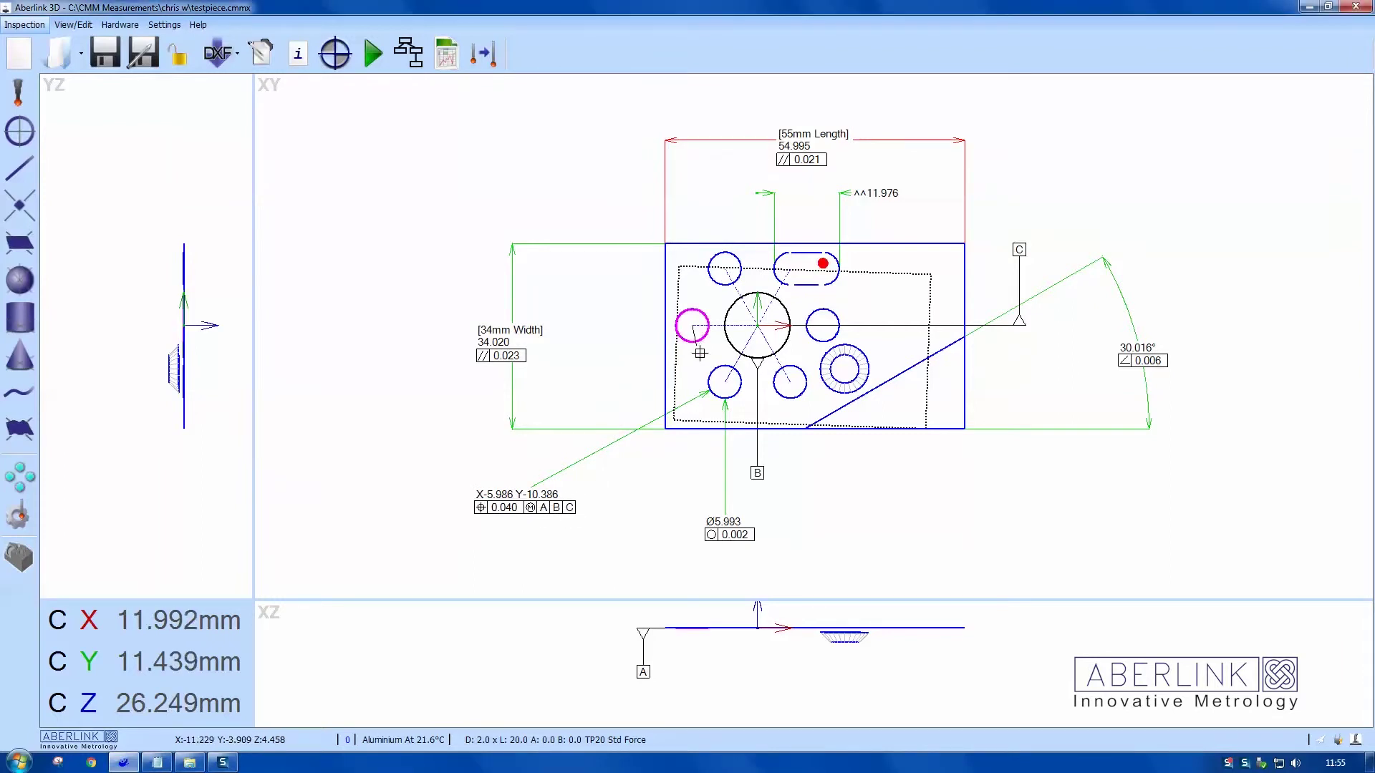
pyautogui.click(713, 371)
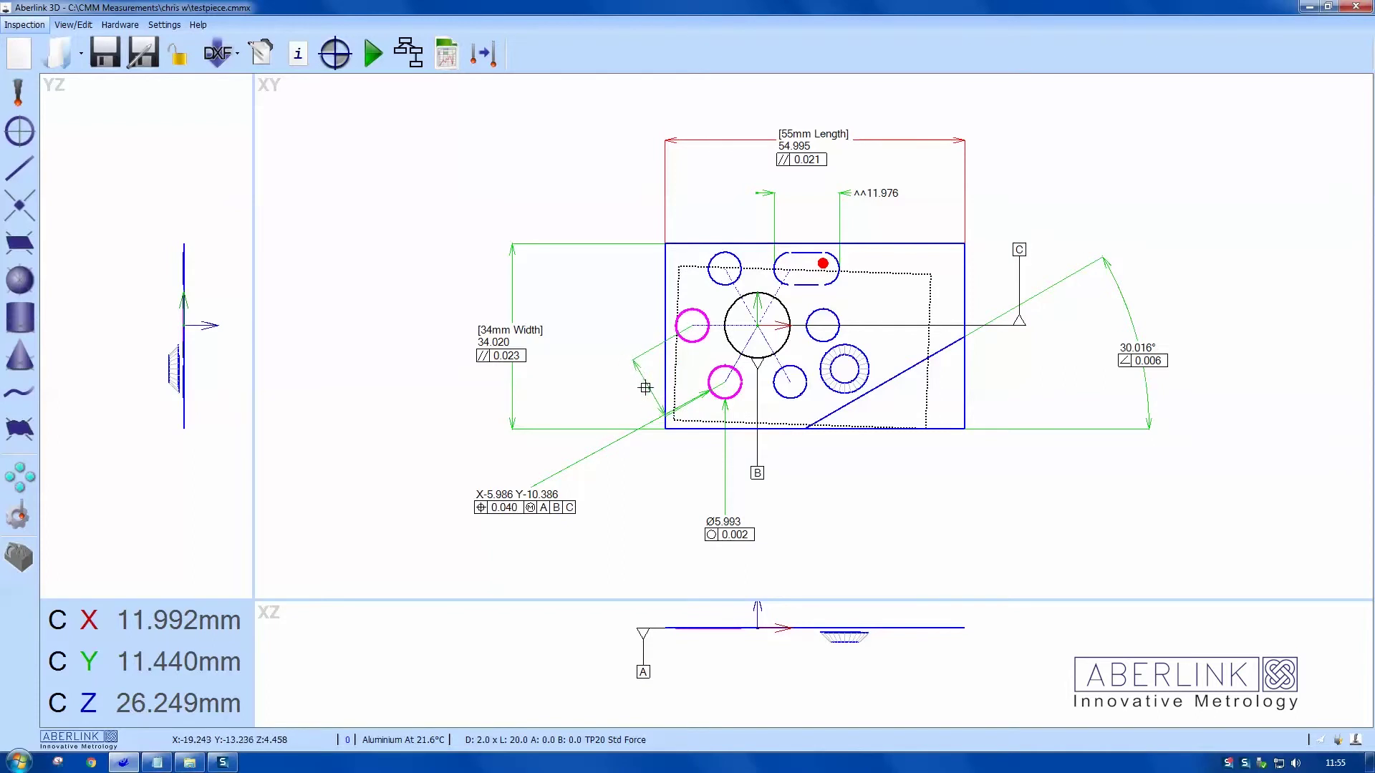
pyautogui.rightClick(643, 383)
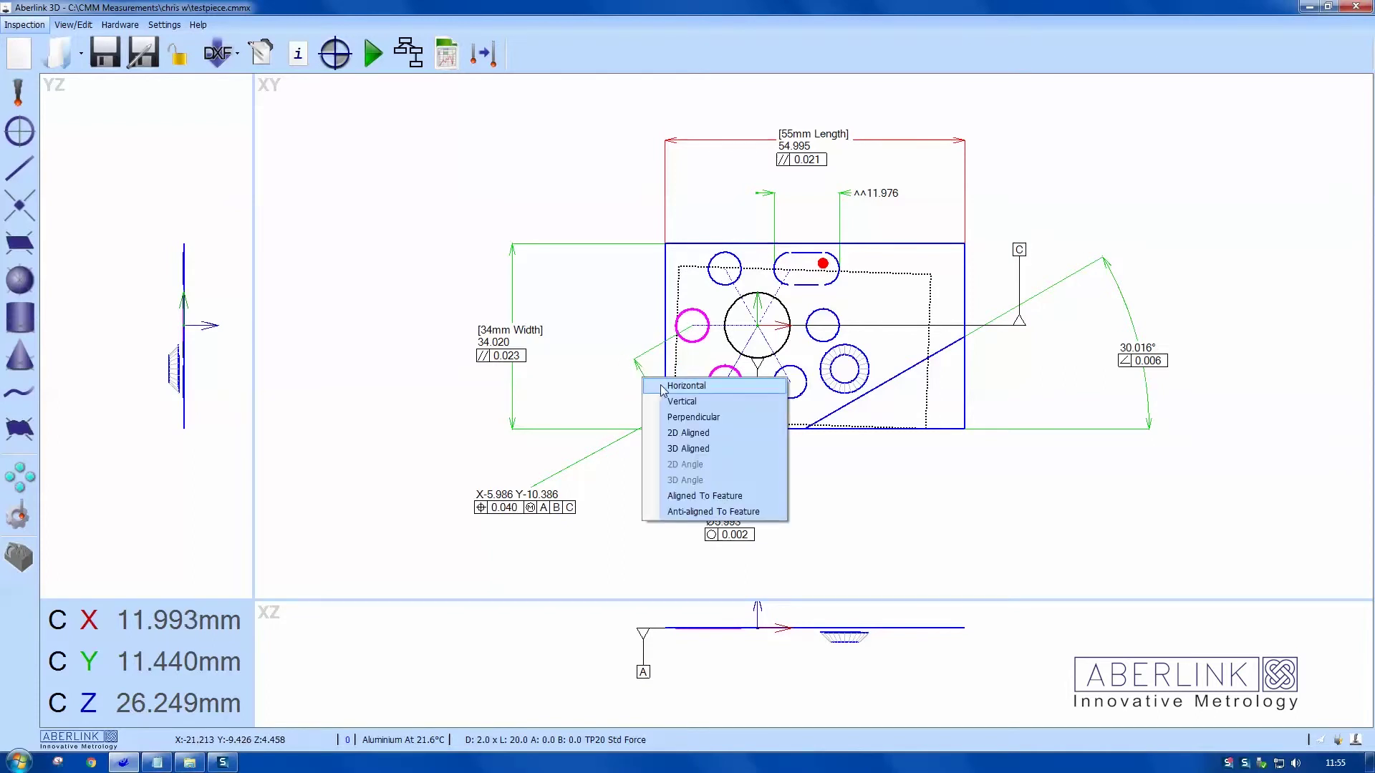
pyautogui.click(658, 387)
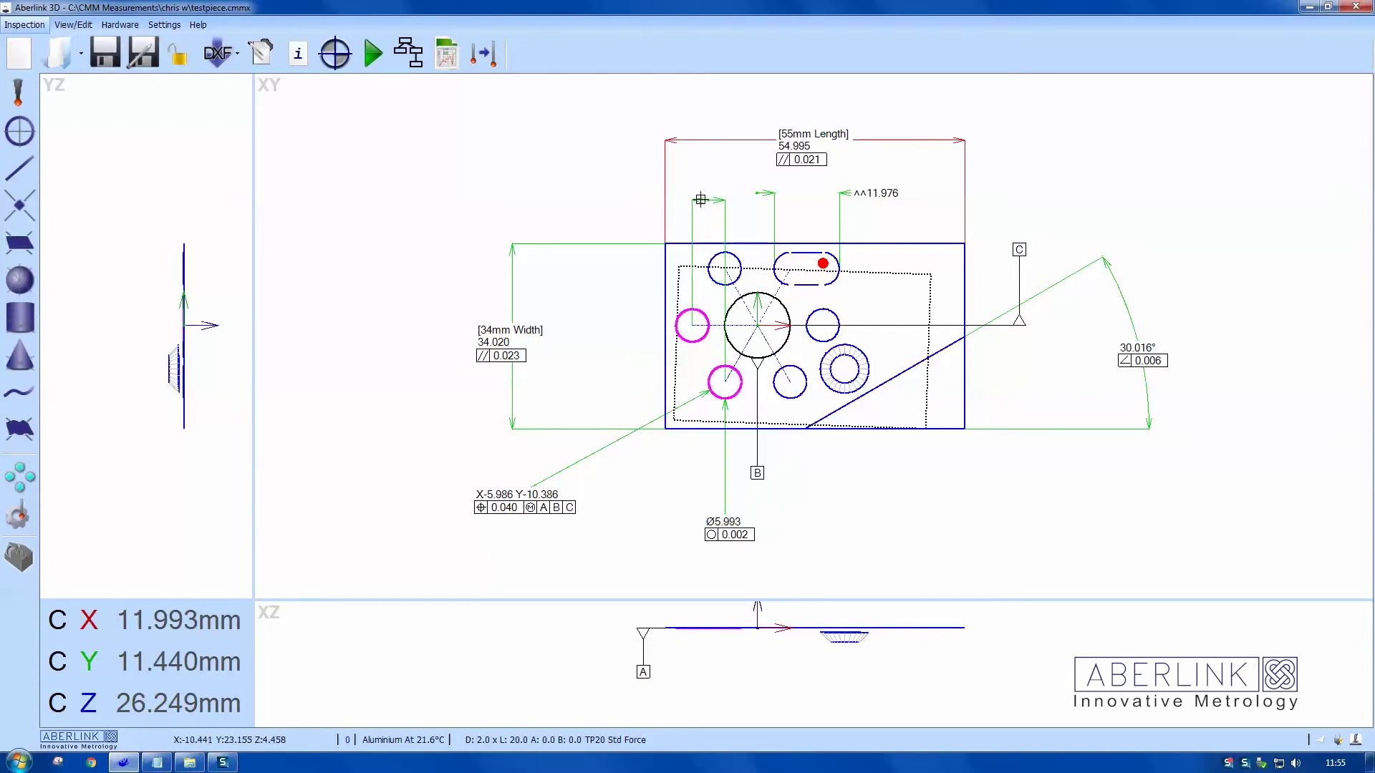
pyautogui.rightClick(700, 199)
pyautogui.click(724, 222)
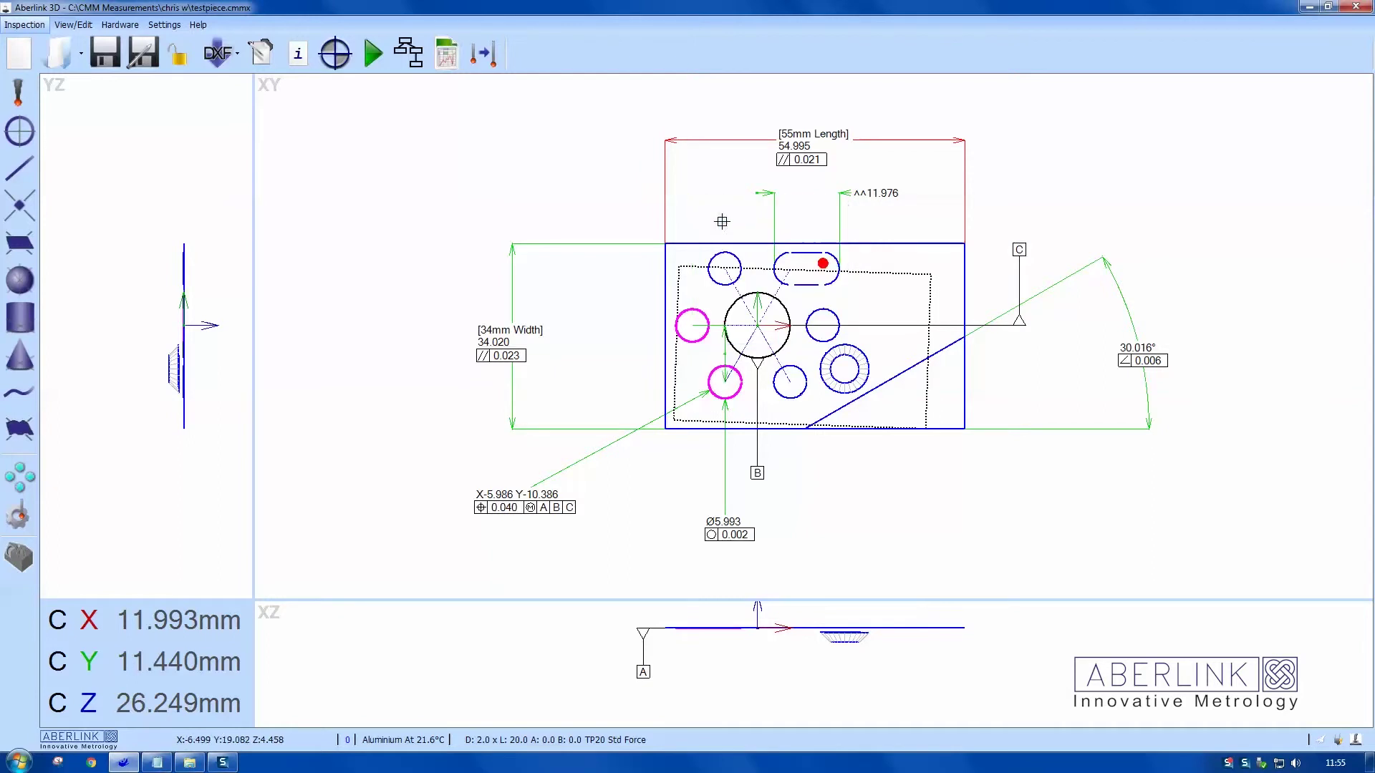
pyautogui.click(608, 329)
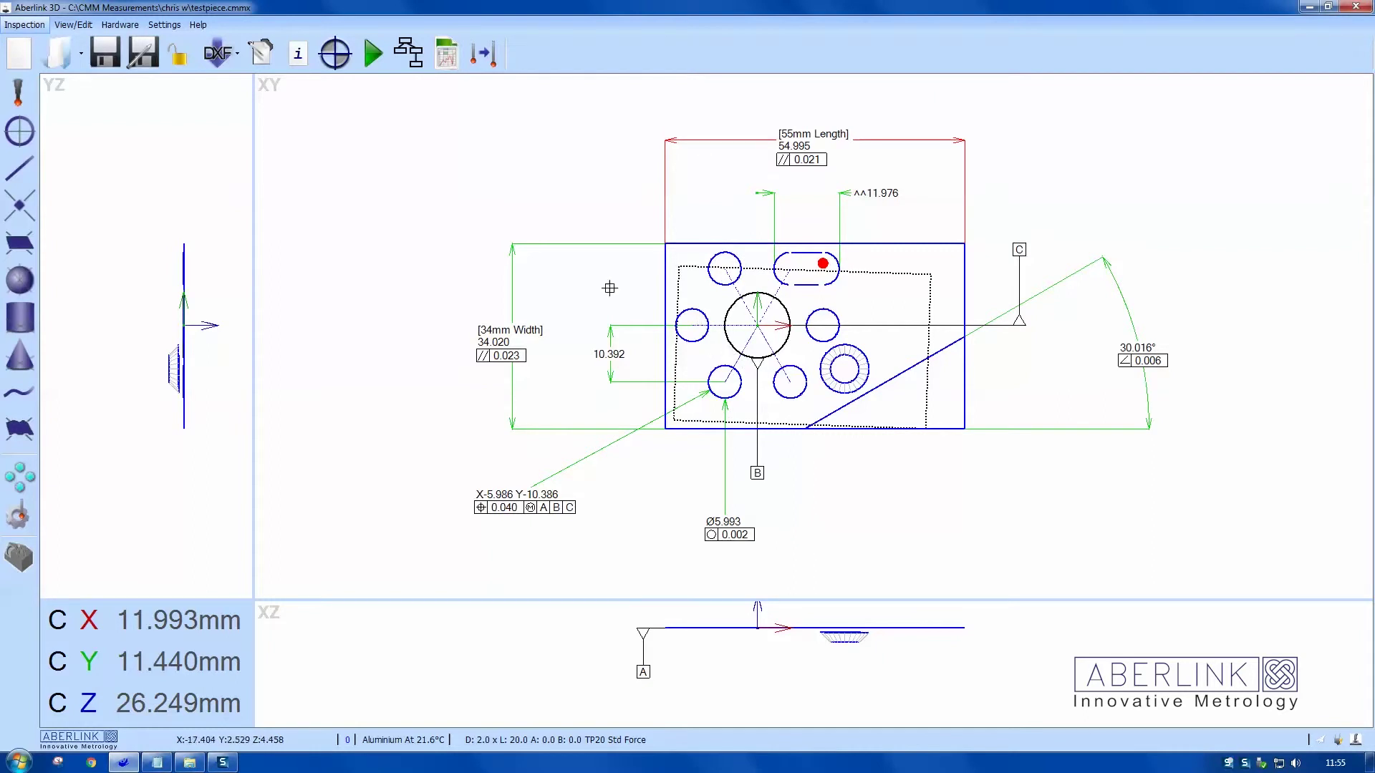
# Construct a PCD circle through the six holes surrounding the central bore, giving Ø24.000.
pyautogui.click(19, 131)
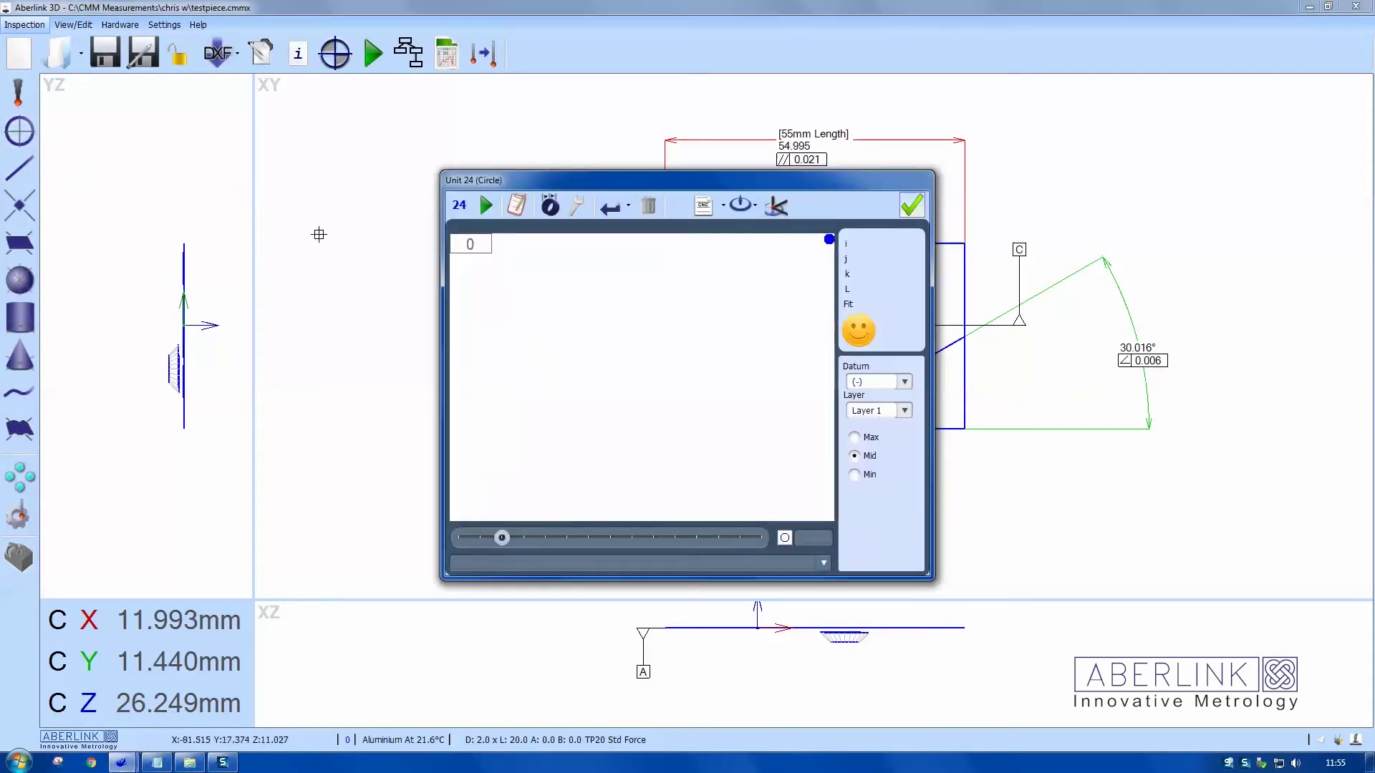
pyautogui.click(576, 206)
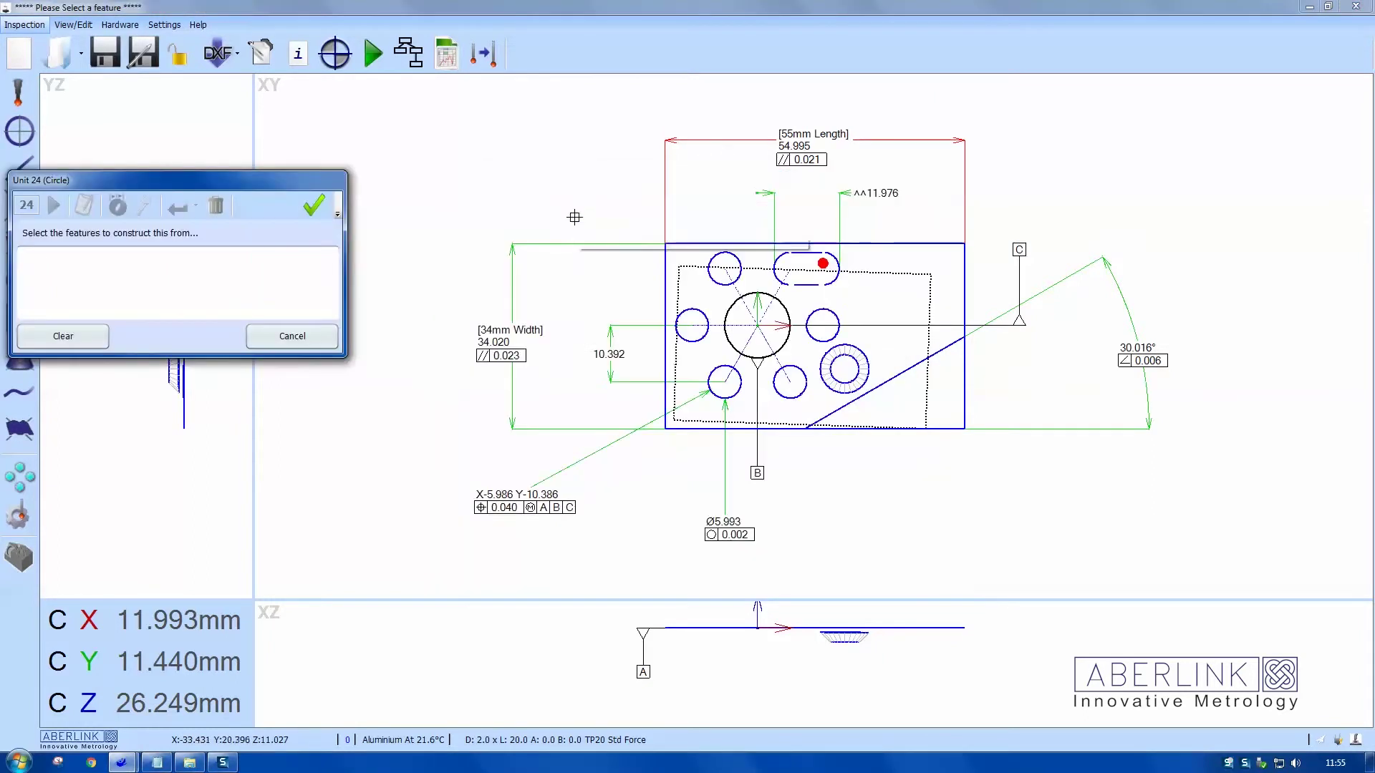
pyautogui.click(789, 395)
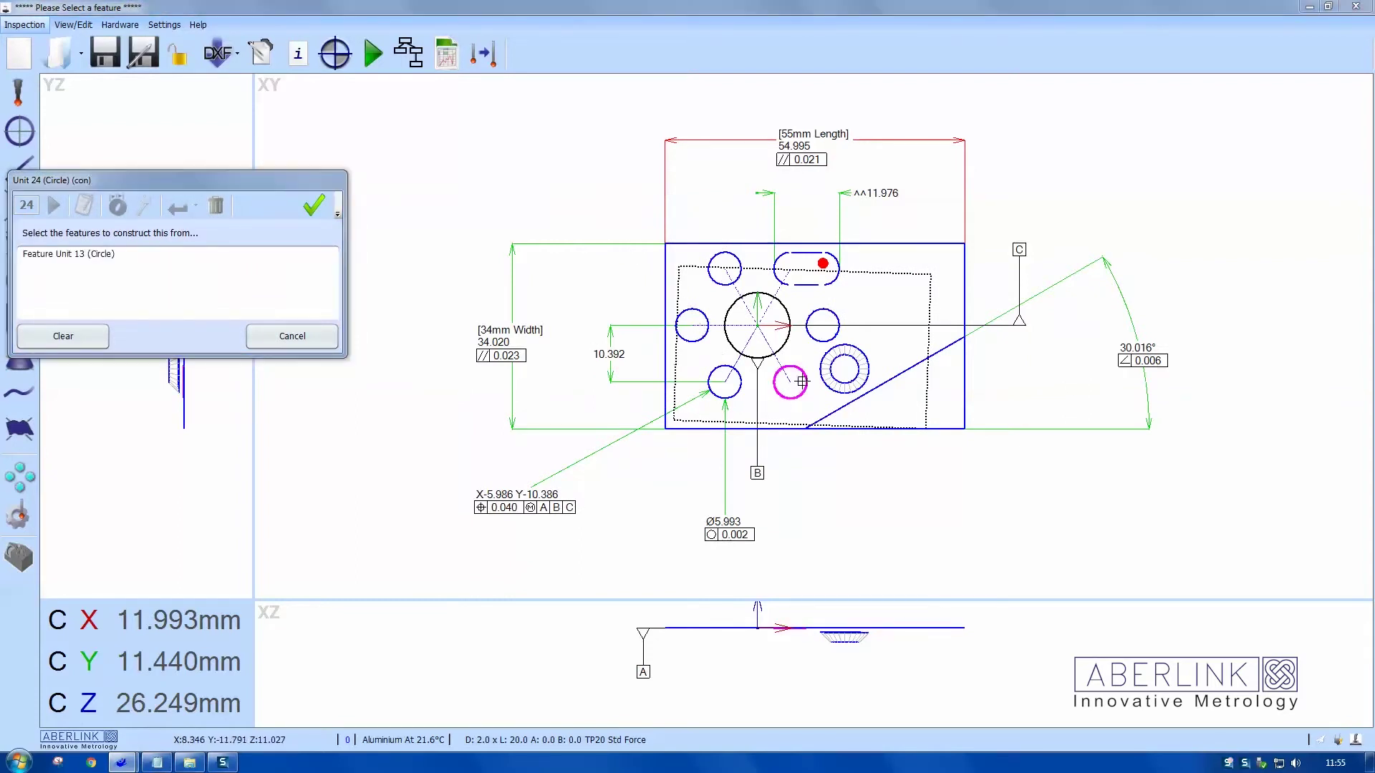
pyautogui.click(821, 339)
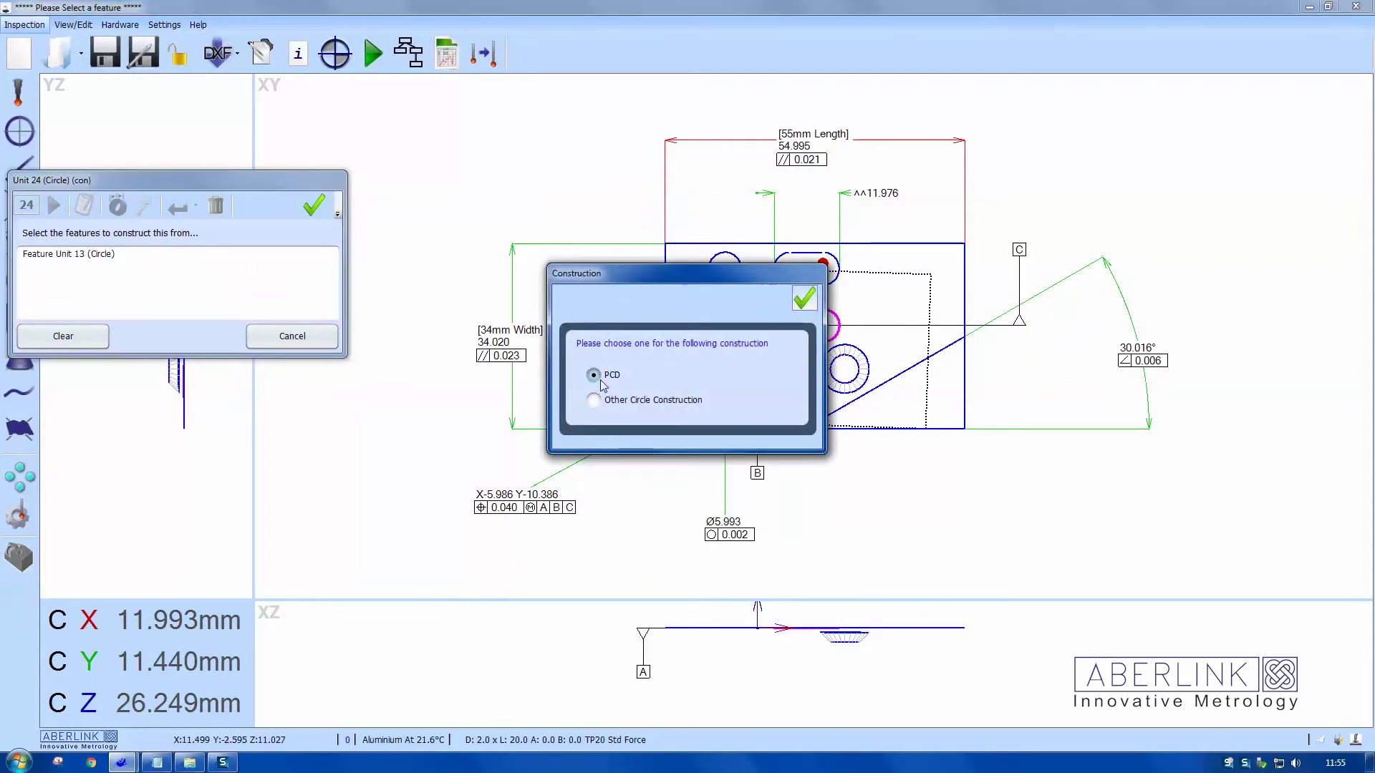
pyautogui.click(804, 298)
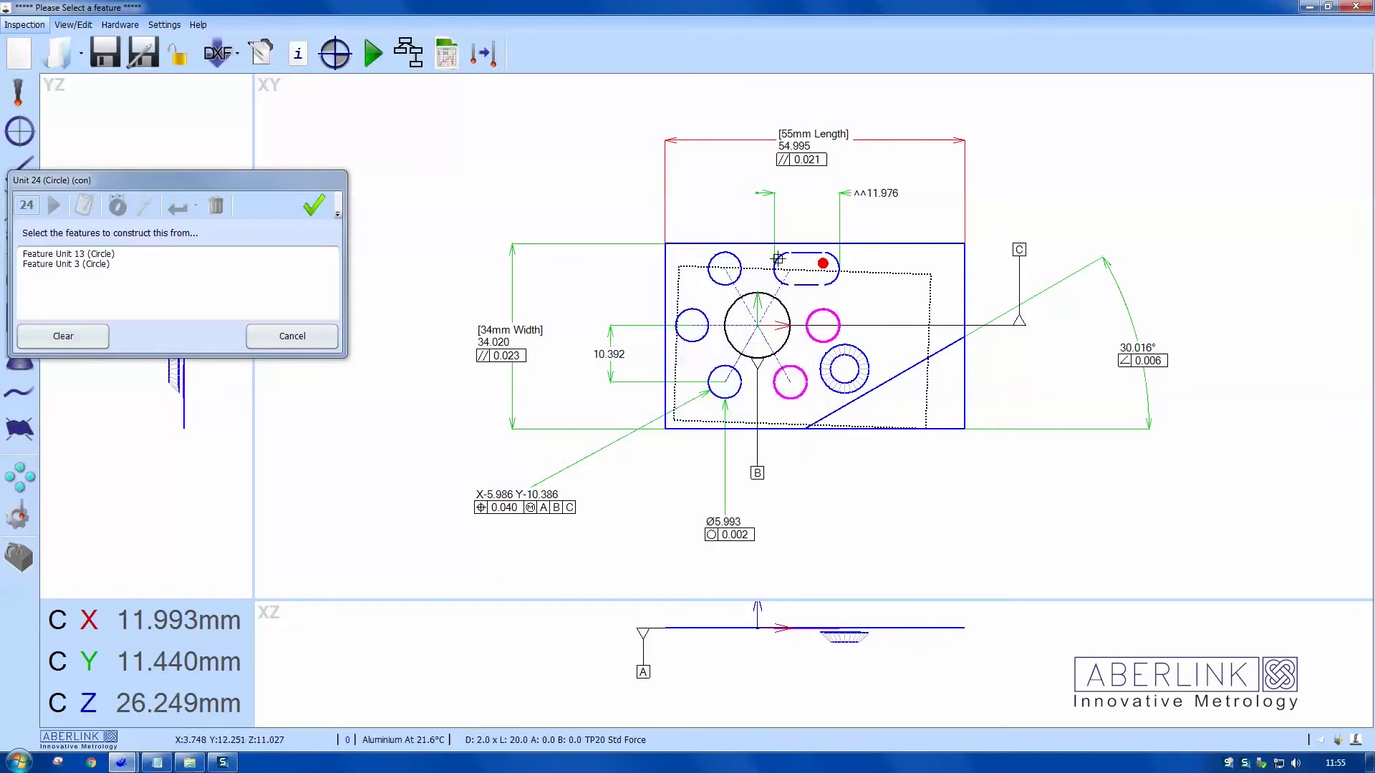
pyautogui.click(779, 258)
pyautogui.click(737, 257)
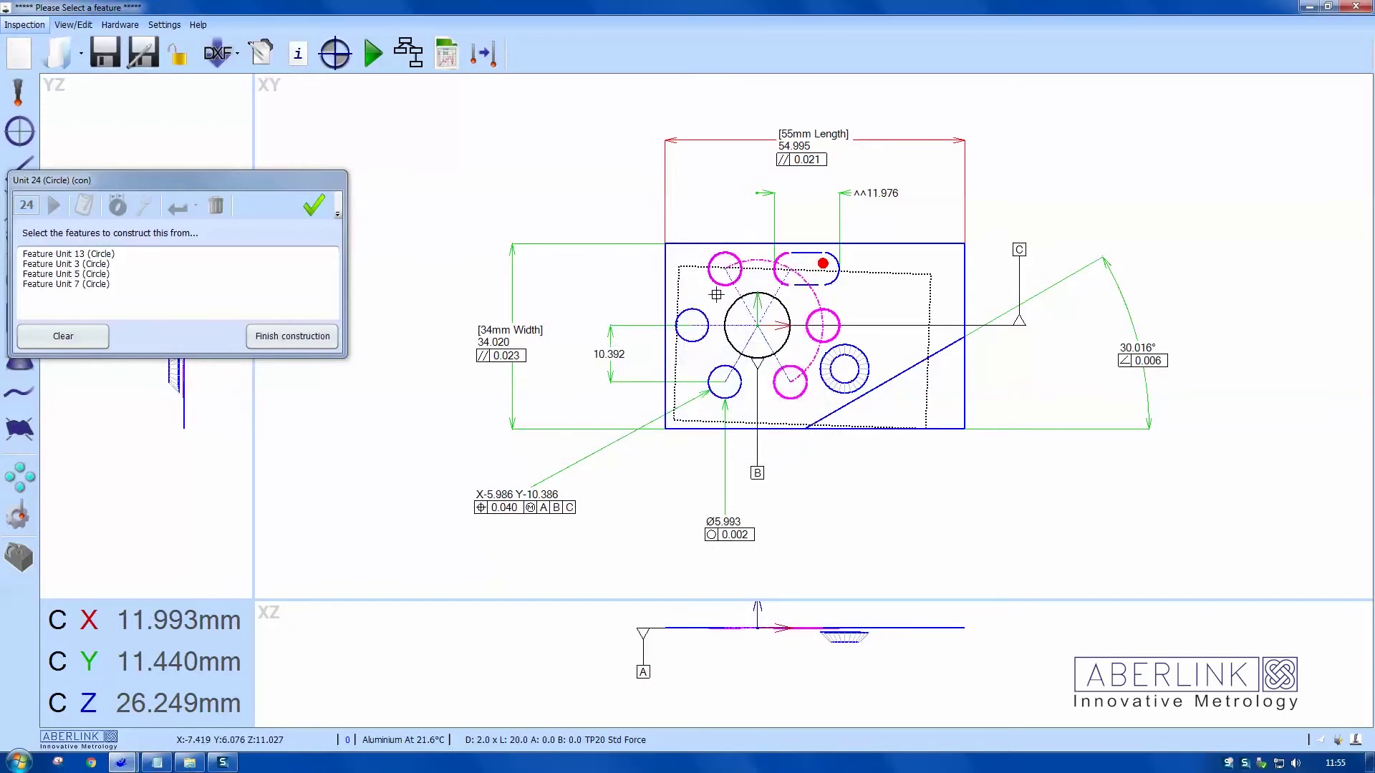
pyautogui.click(703, 315)
pyautogui.click(741, 373)
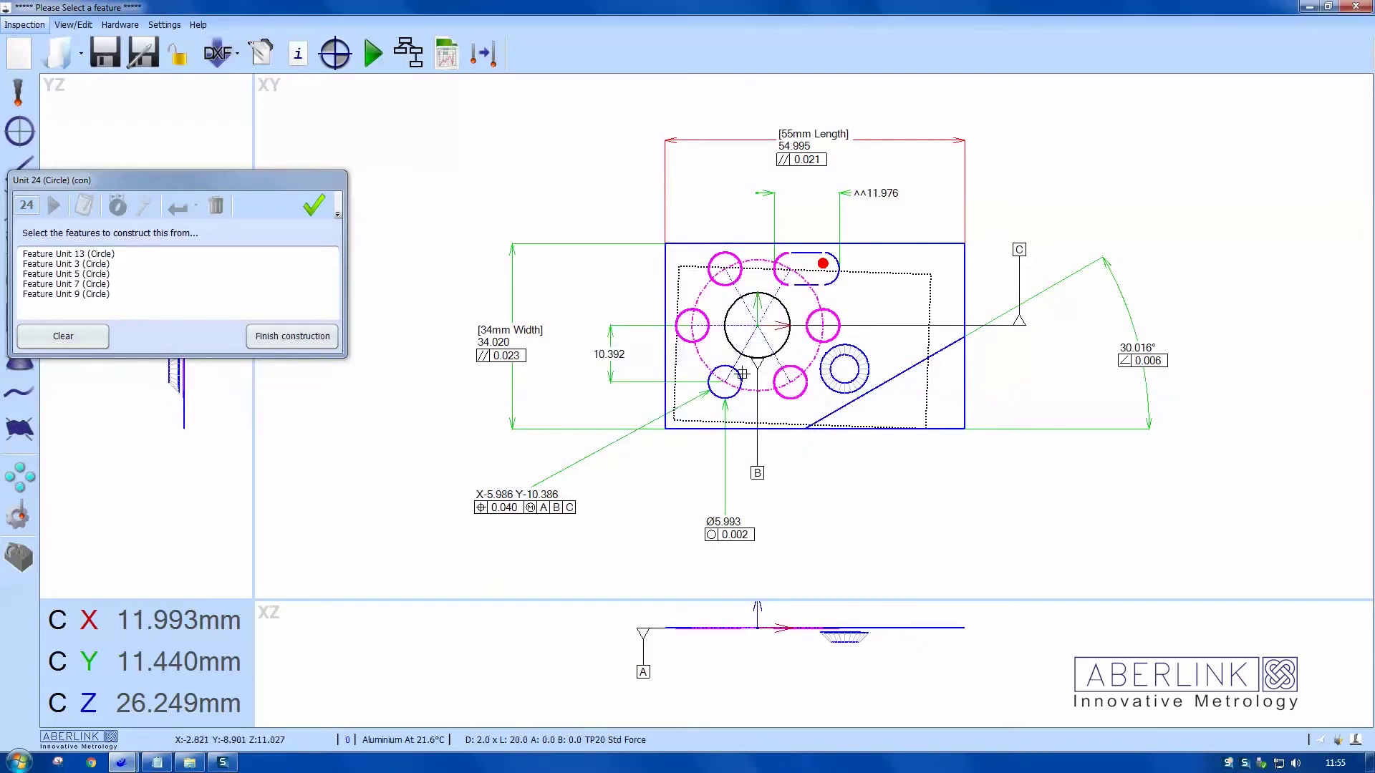
pyautogui.click(313, 336)
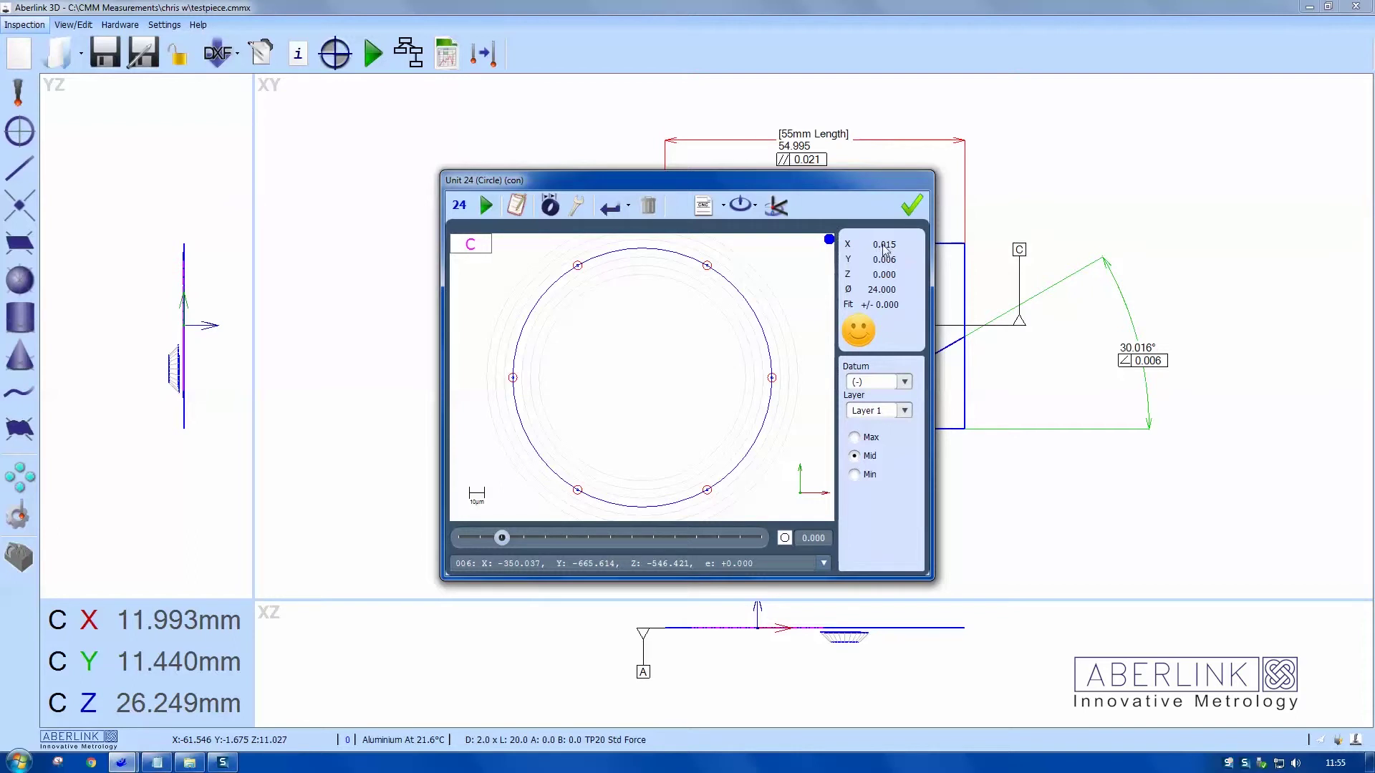
# Accept the pitch circle, pull its Ø24.000 label upper-left, and set its identifier to '24mm PCD'.
pyautogui.click(911, 205)
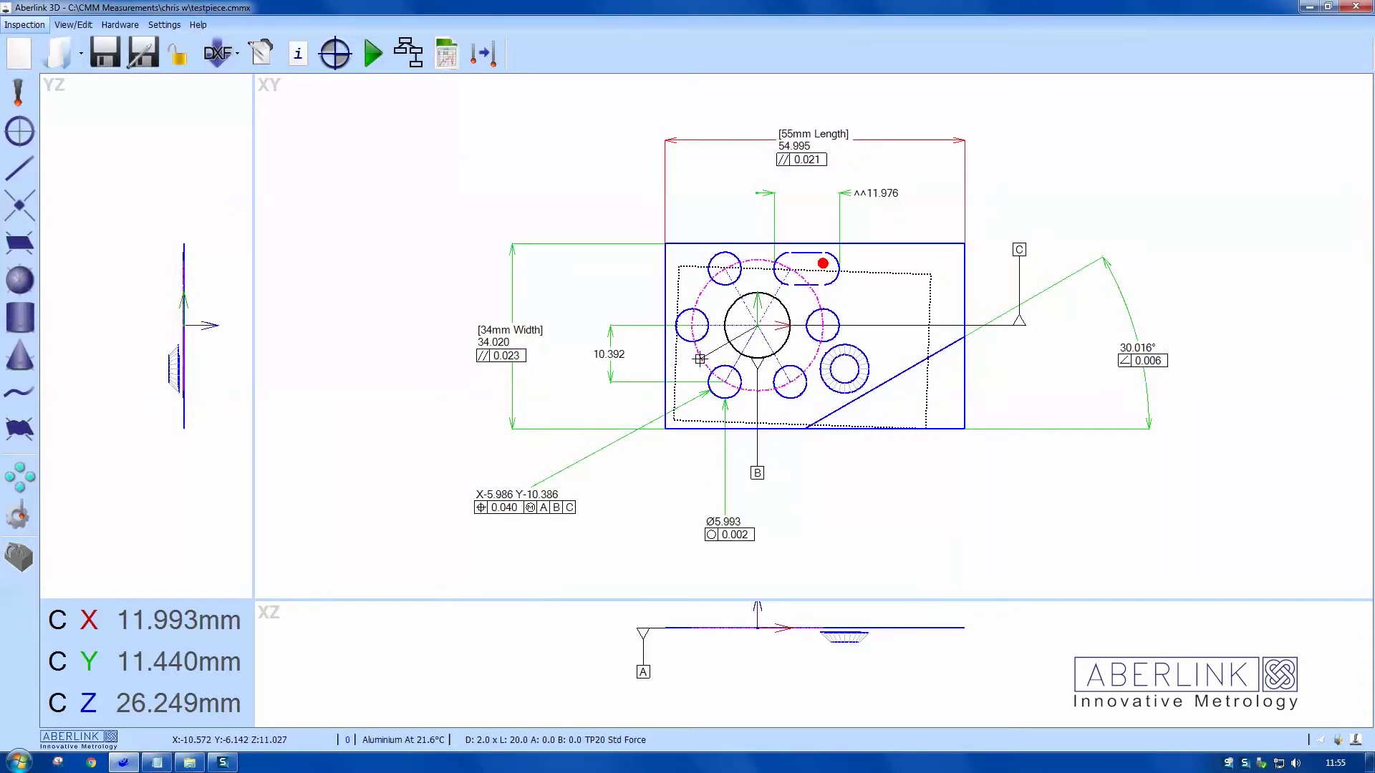
pyautogui.moveTo(700, 290); pyautogui.dragTo(481, 129)
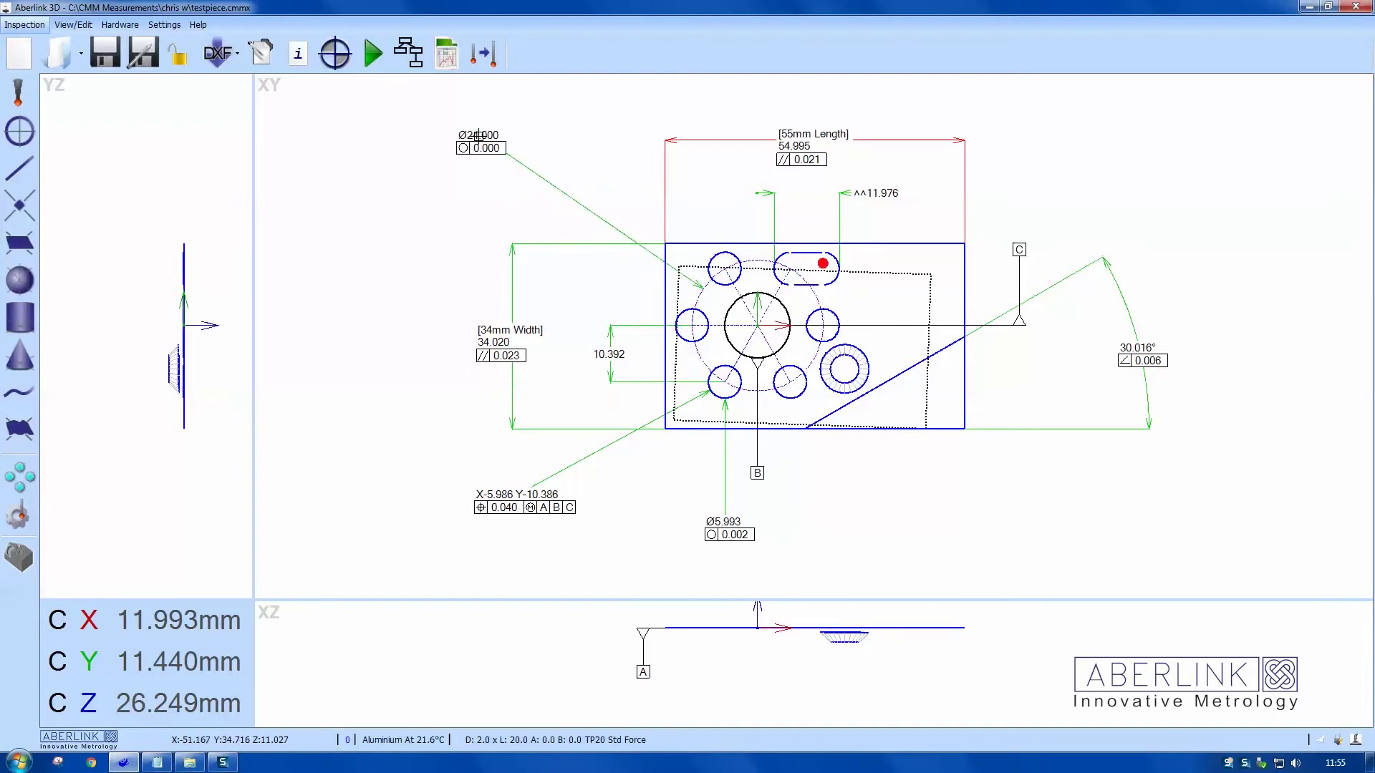
pyautogui.doubleClick(513, 153)
pyautogui.click(241, 147)
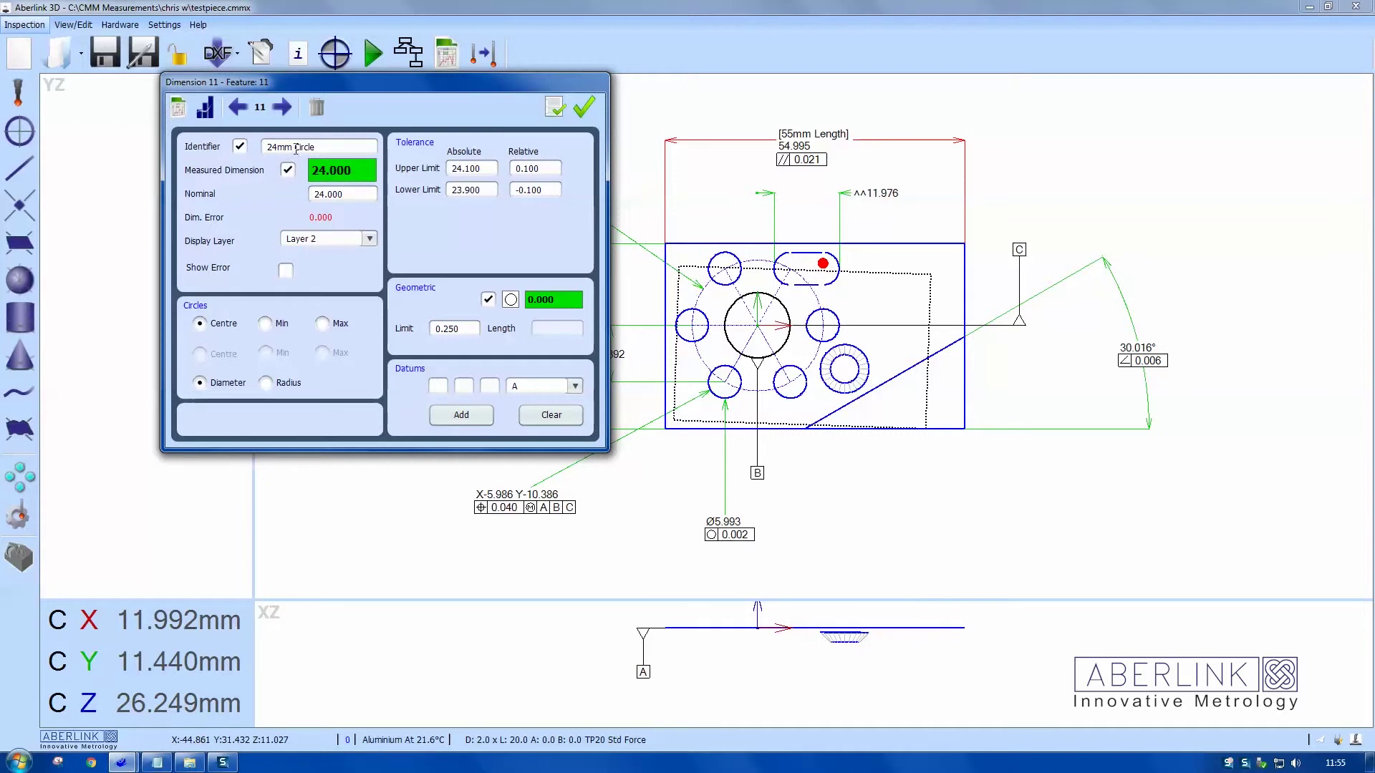
pyautogui.doubleClick(325, 146)
pyautogui.click(324, 146)
pyautogui.moveTo(324, 145); pyautogui.dragTo(296, 147)
pyautogui.write('p')
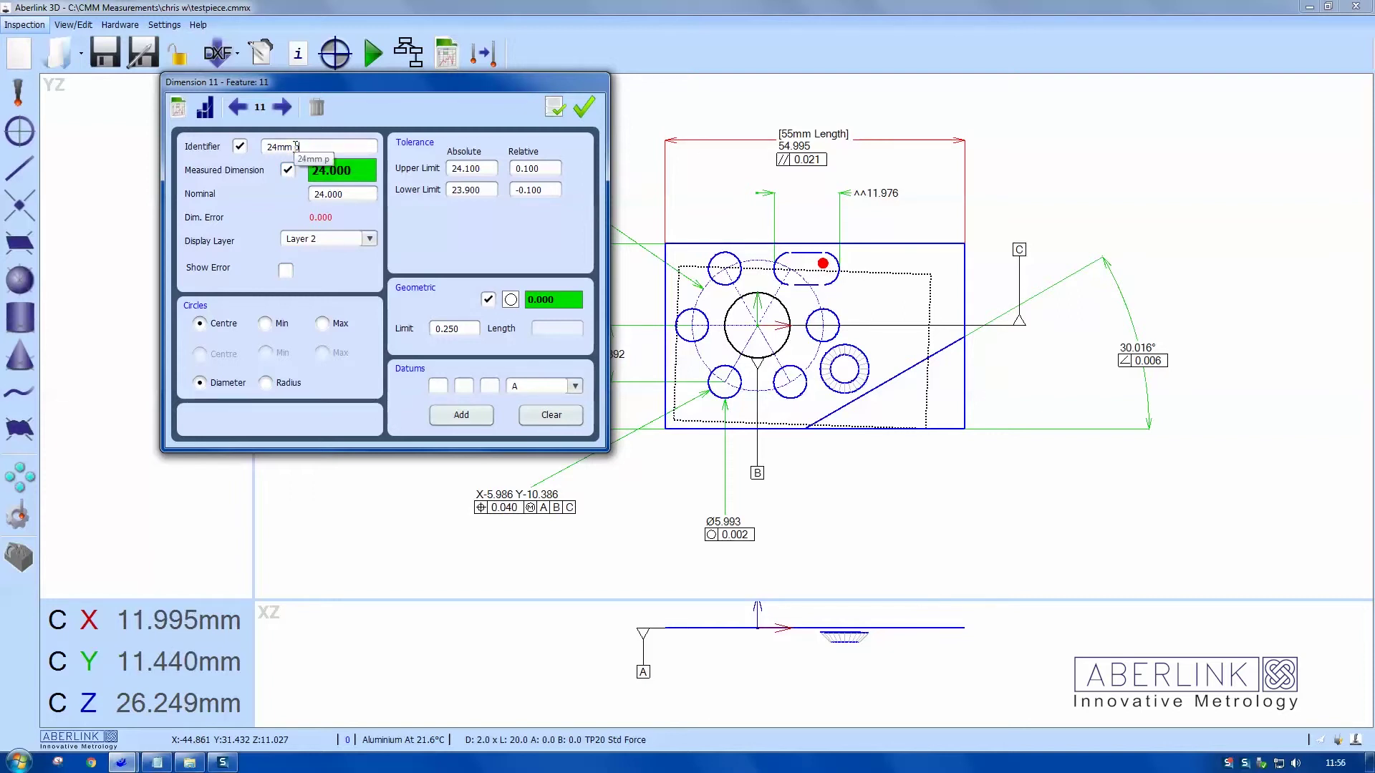
pyautogui.press('BackSpace')
# Confirm the 24mm PCD label, then add a lower-right 0.032 concentricity callout to datum A for the central bore.
pyautogui.click(584, 107)
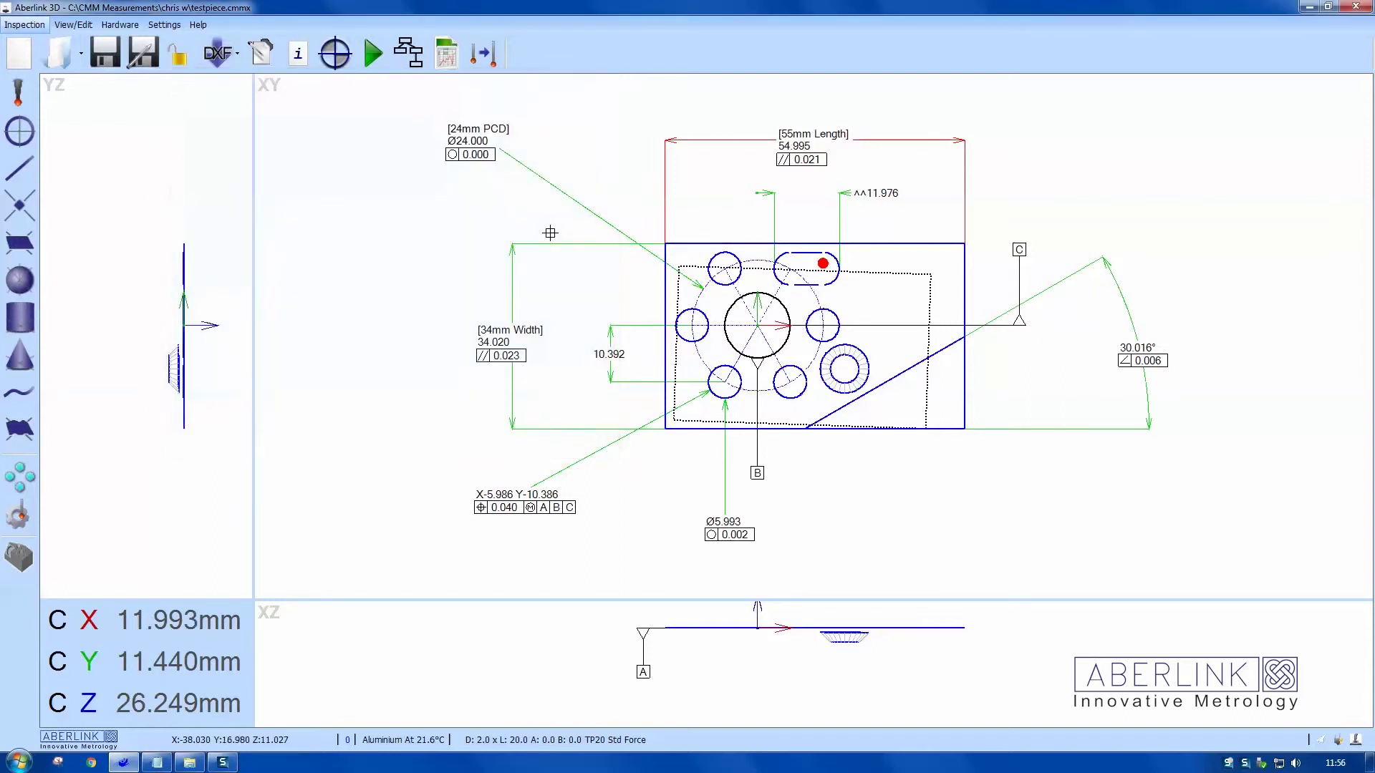
pyautogui.click(728, 341)
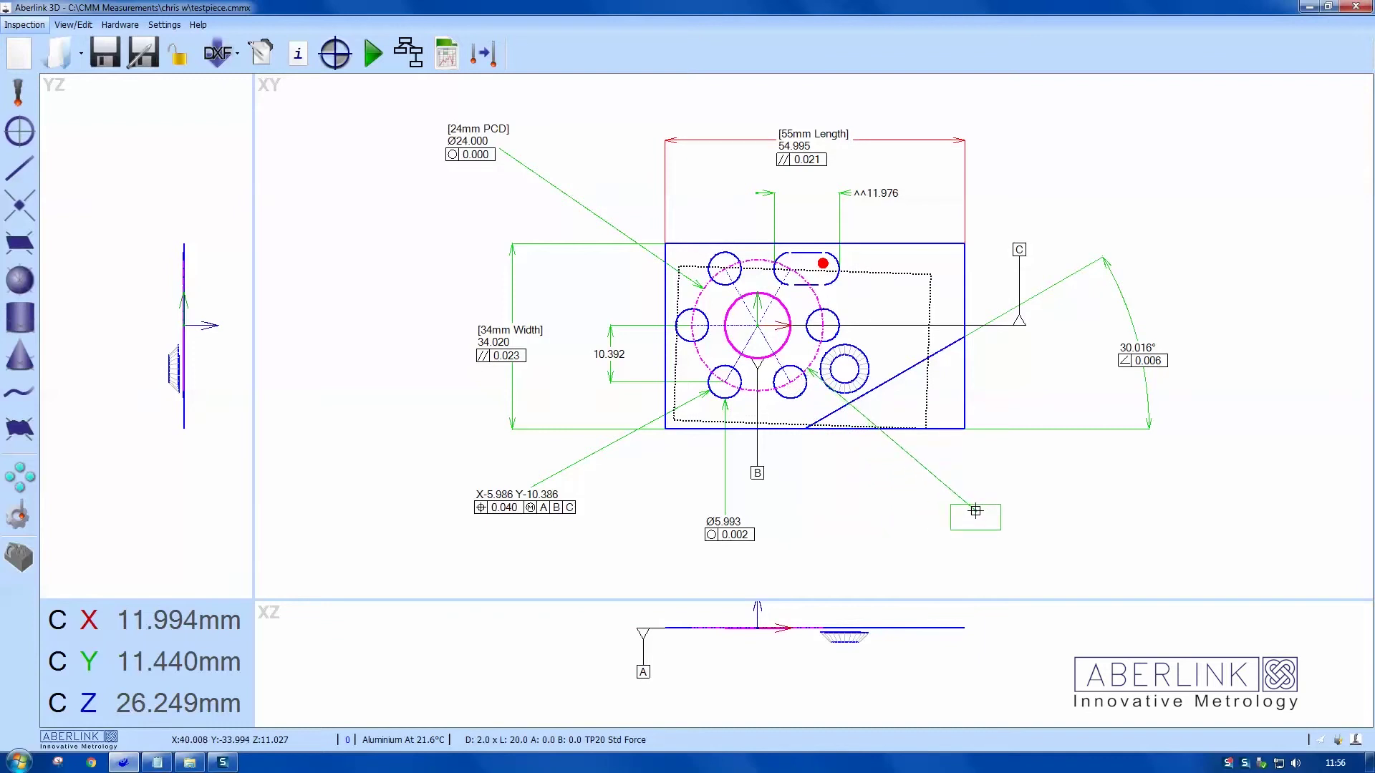
pyautogui.click(976, 511)
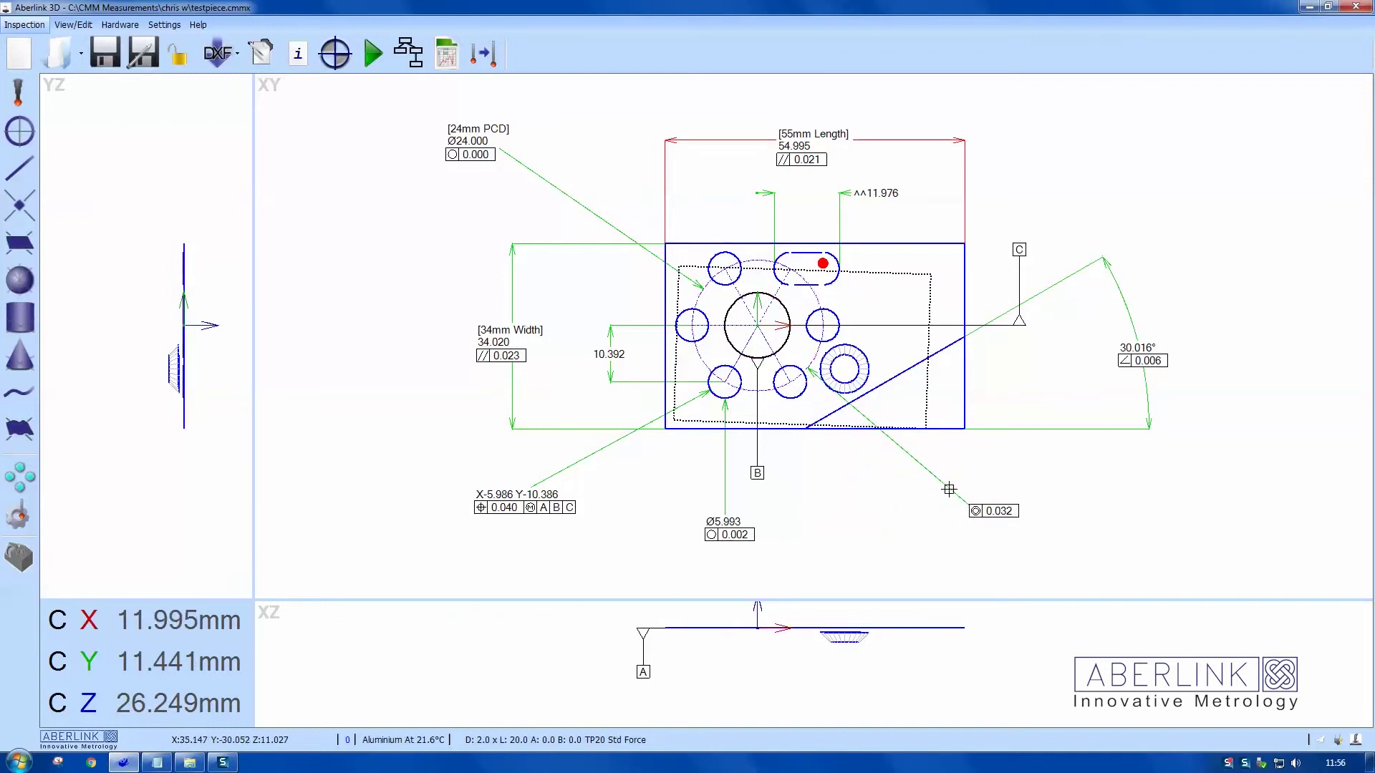
pyautogui.doubleClick(948, 490)
pyautogui.click(461, 416)
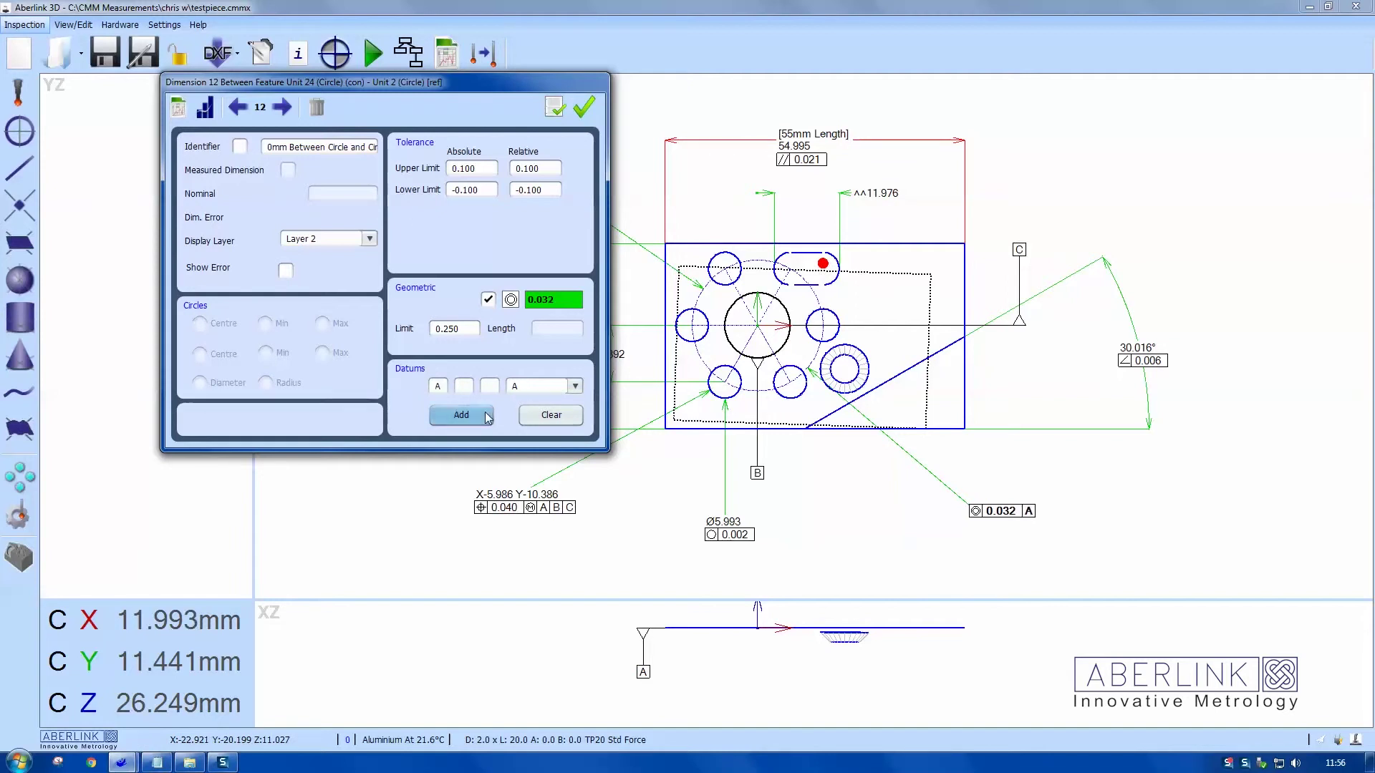
pyautogui.click(583, 107)
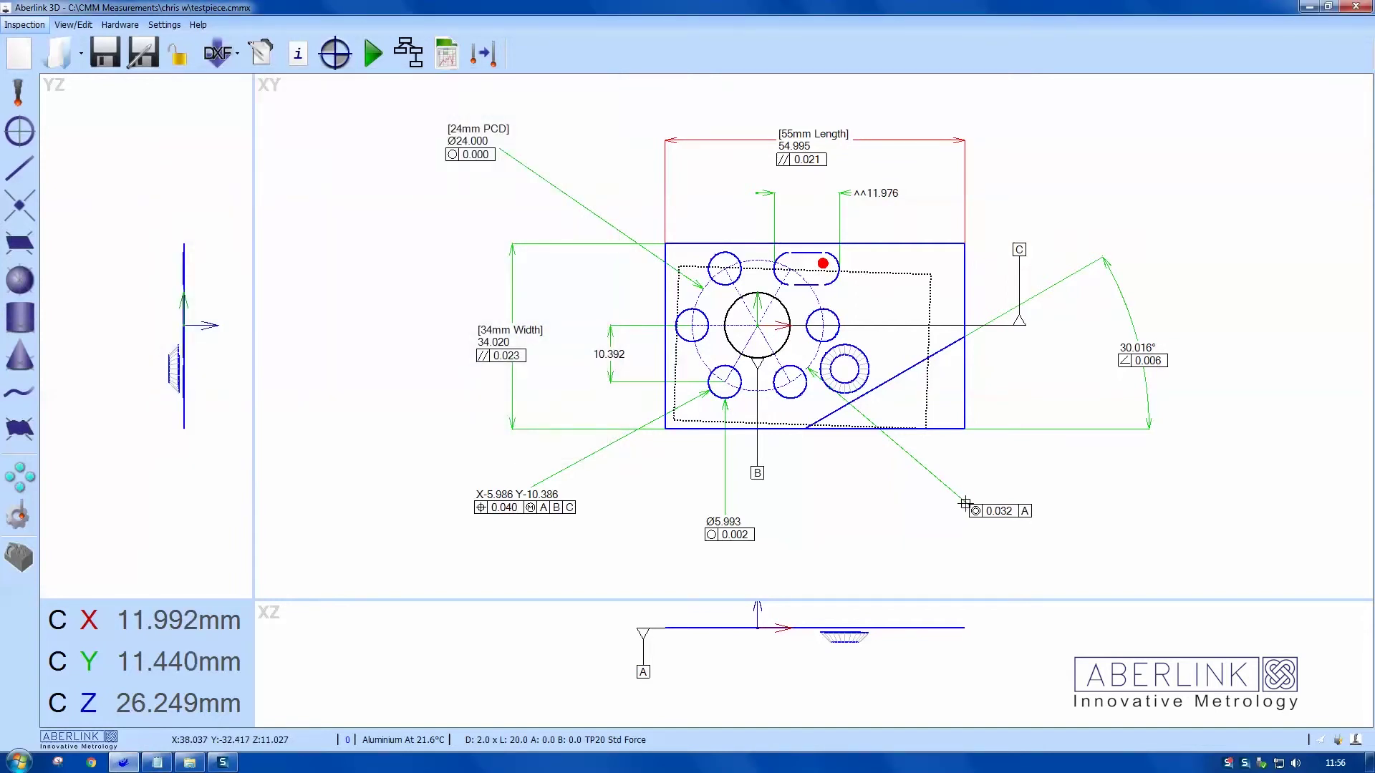
pyautogui.moveTo(965, 503); pyautogui.dragTo(993, 522)
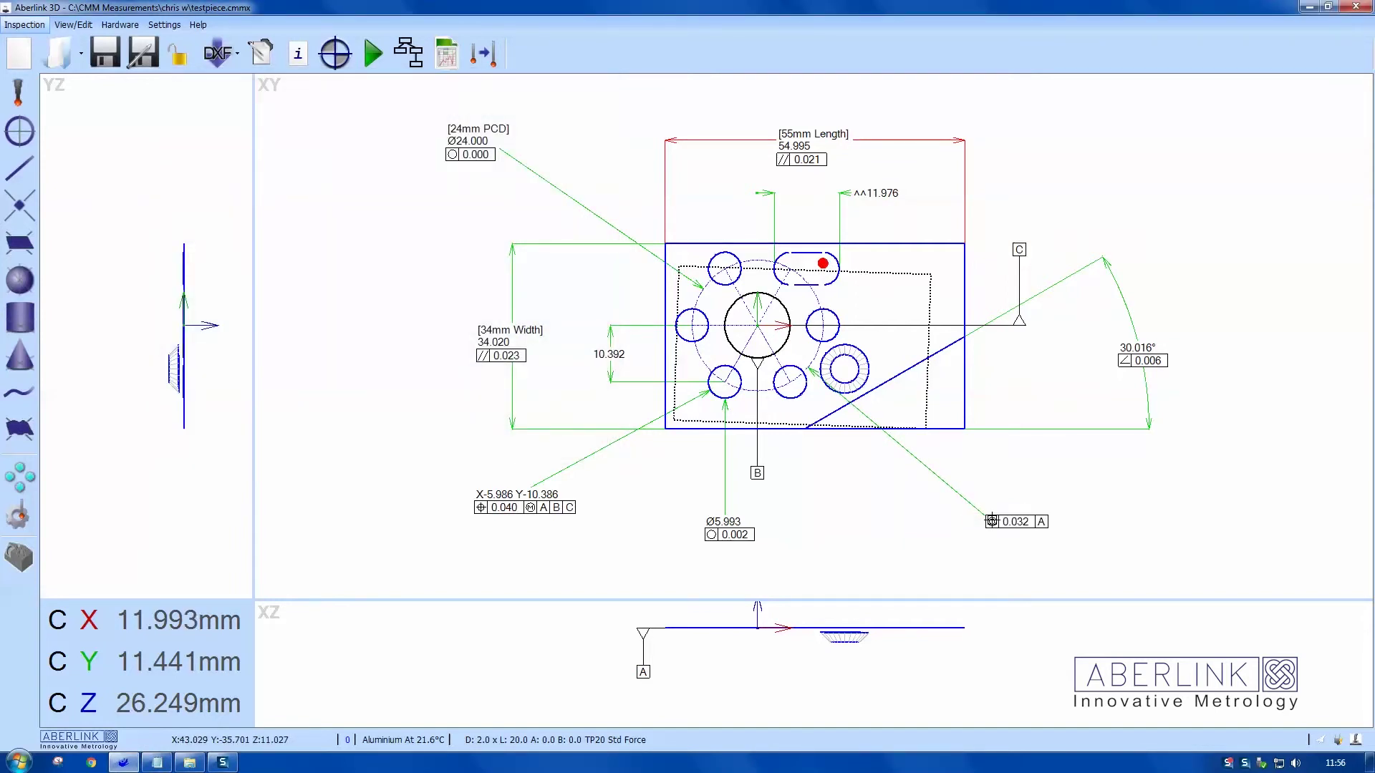
# Measure the counterbore cone's 90.072° angle to the plane in the XZ view, 0.052 to datum A.
pyautogui.click(868, 370)
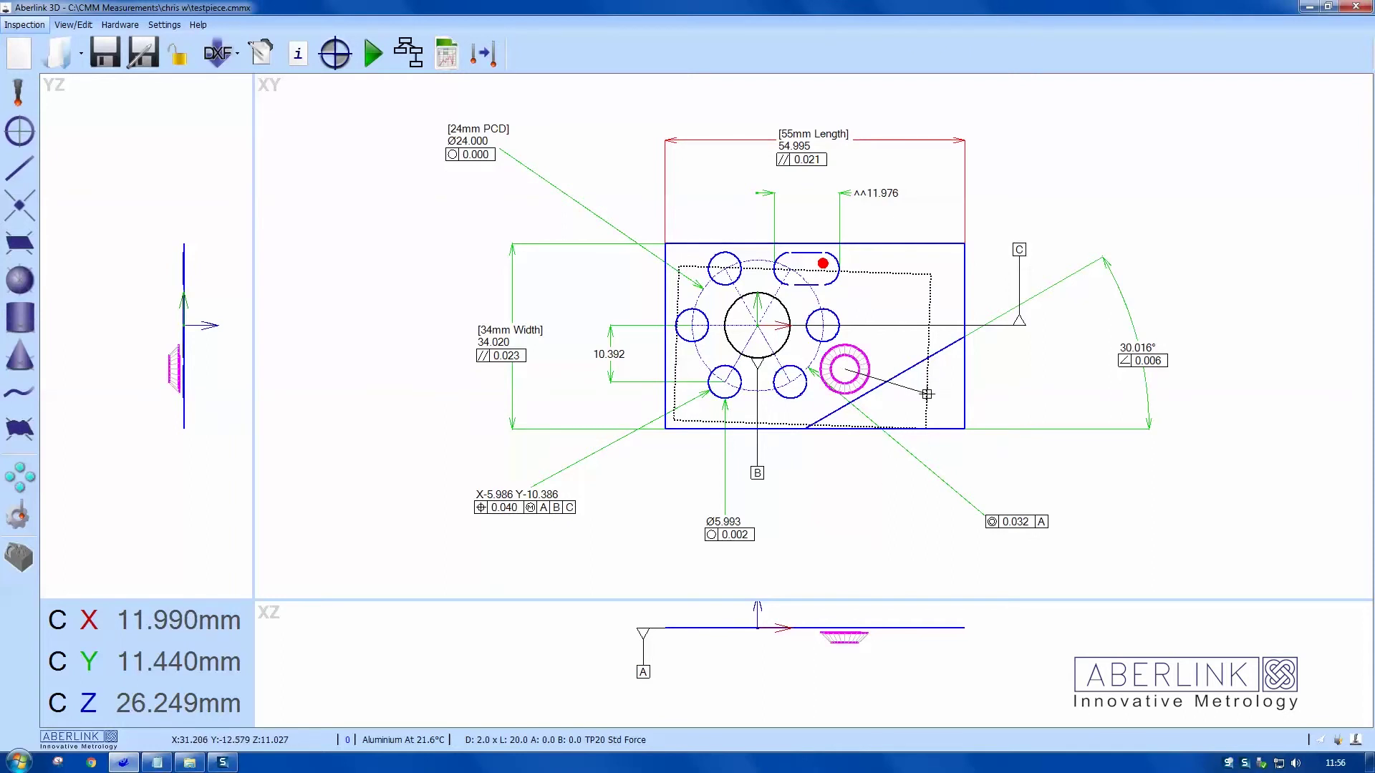
pyautogui.click(915, 676)
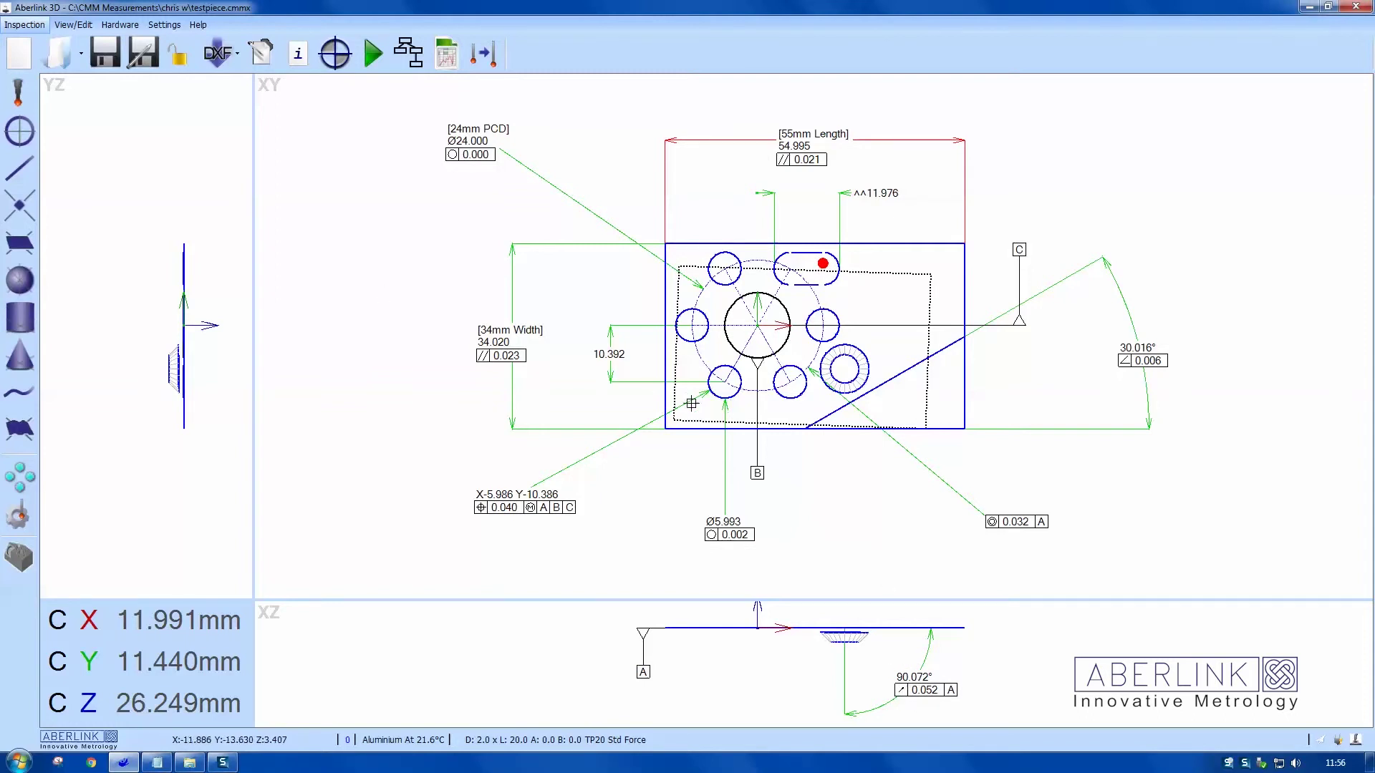
# Construct an axis line from the counterbore cone.
pyautogui.click(19, 169)
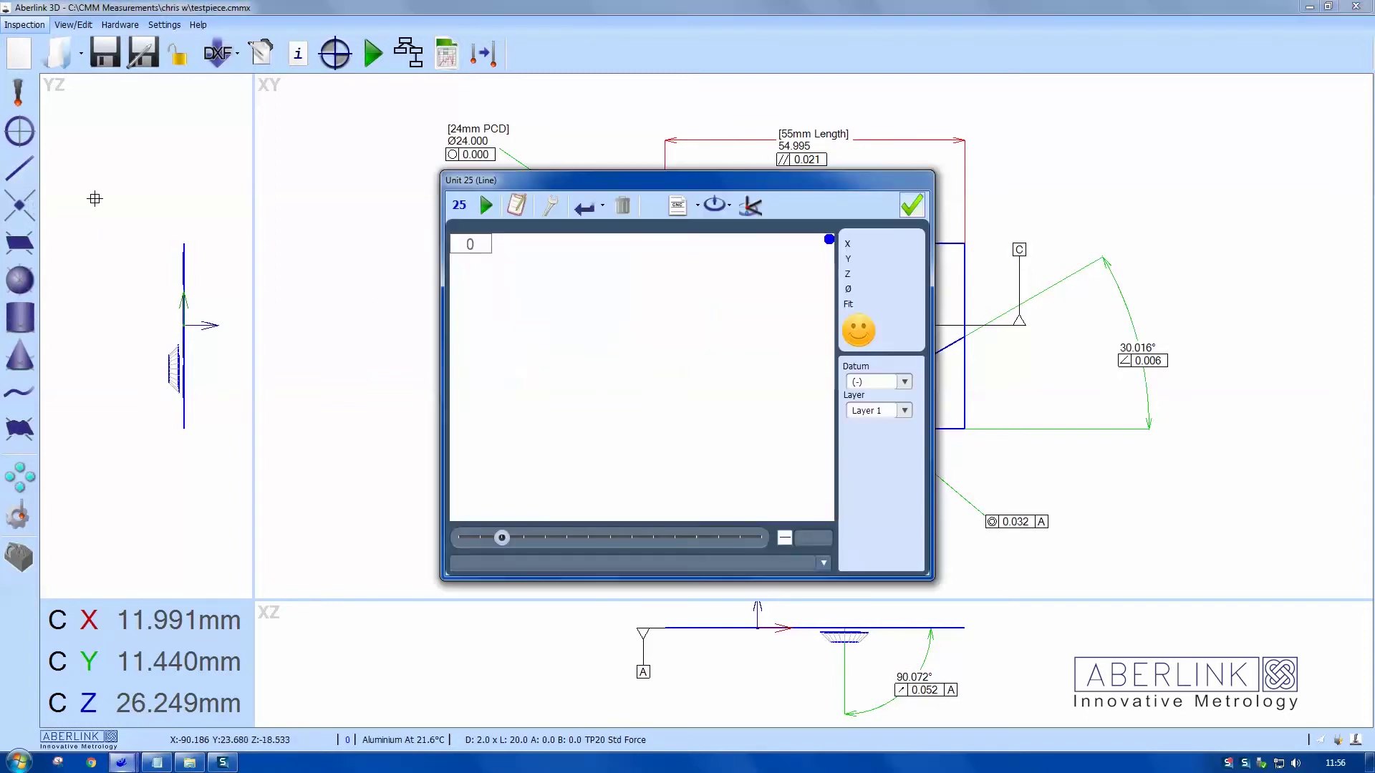
pyautogui.click(549, 206)
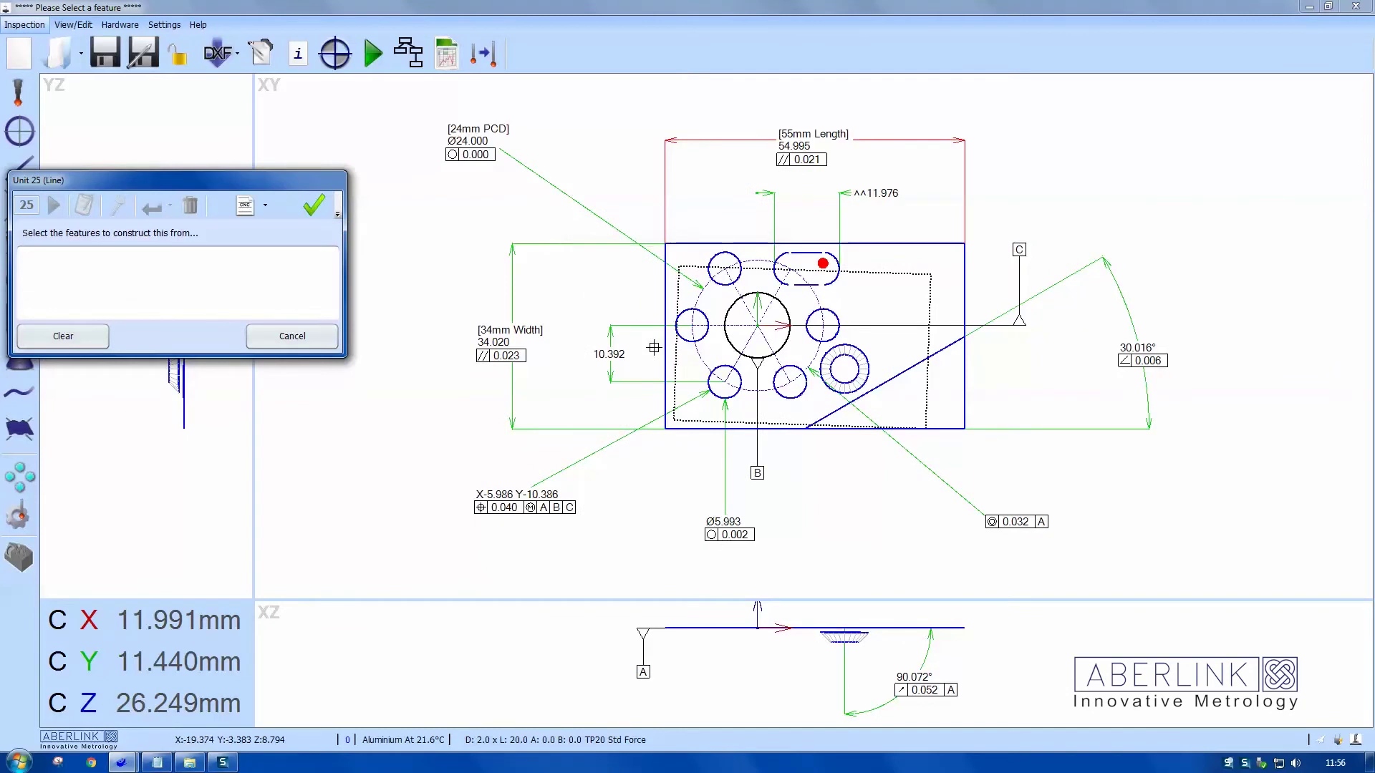
pyautogui.click(857, 347)
pyautogui.rightClick(856, 348)
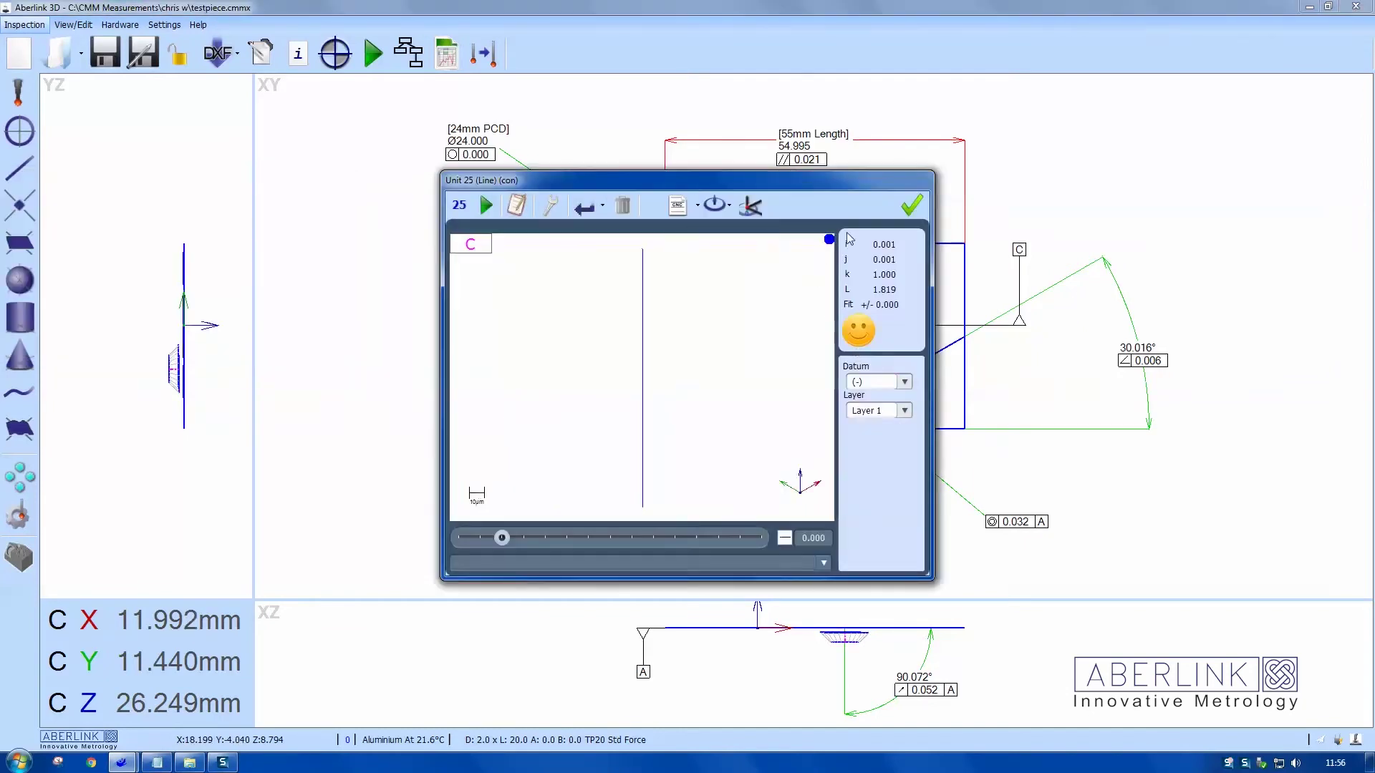
pyautogui.click(907, 207)
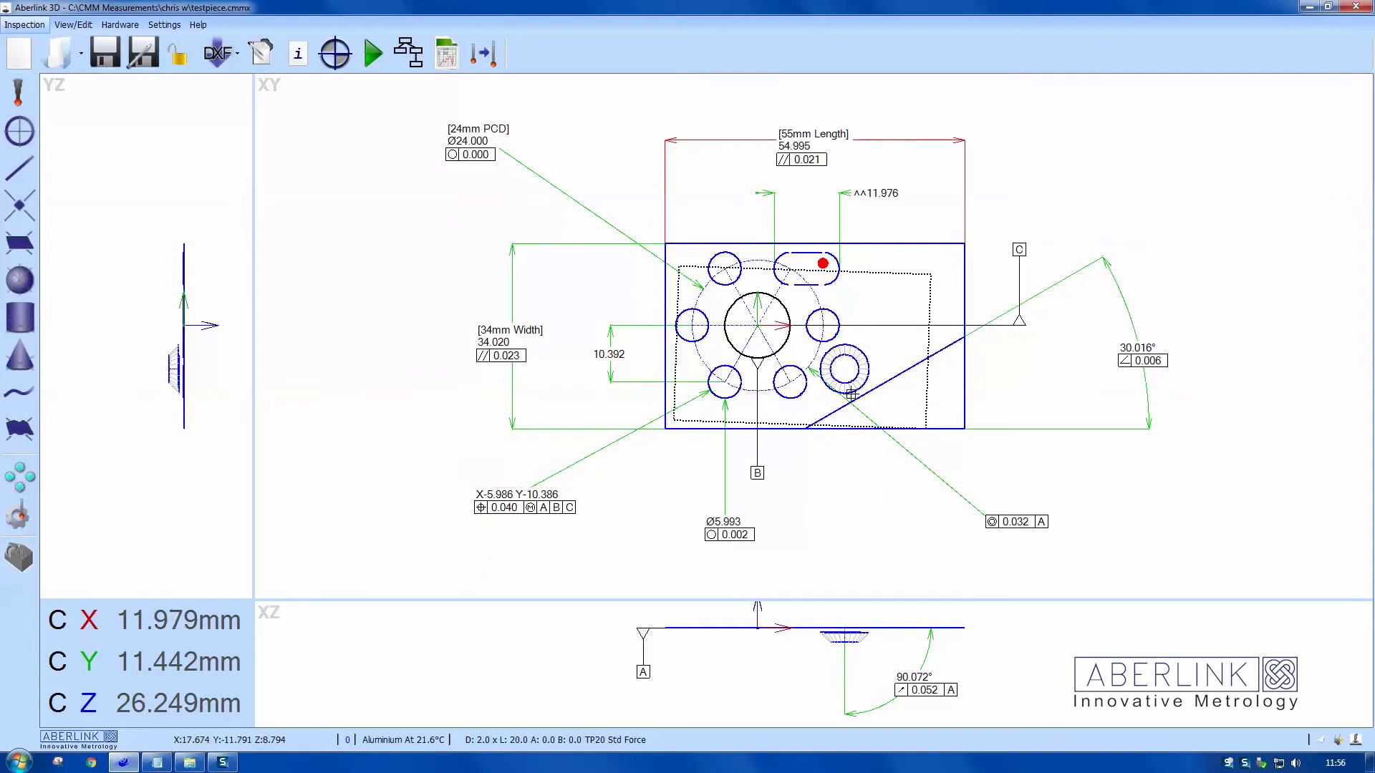
# Place a 90.072° perpendicularity callout (0.001 to datum A) between the plane and the cone line in XZ.
pyautogui.click(928, 339)
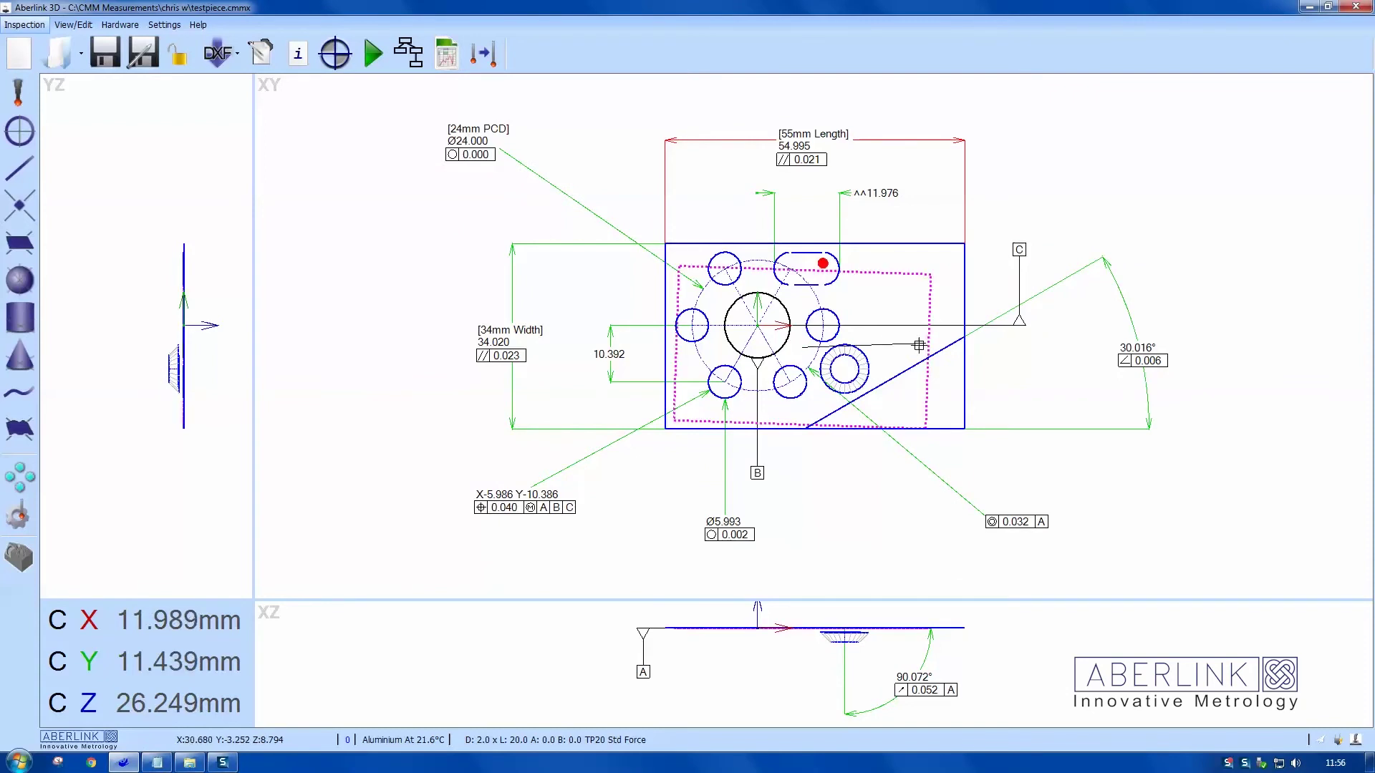
pyautogui.click(845, 370)
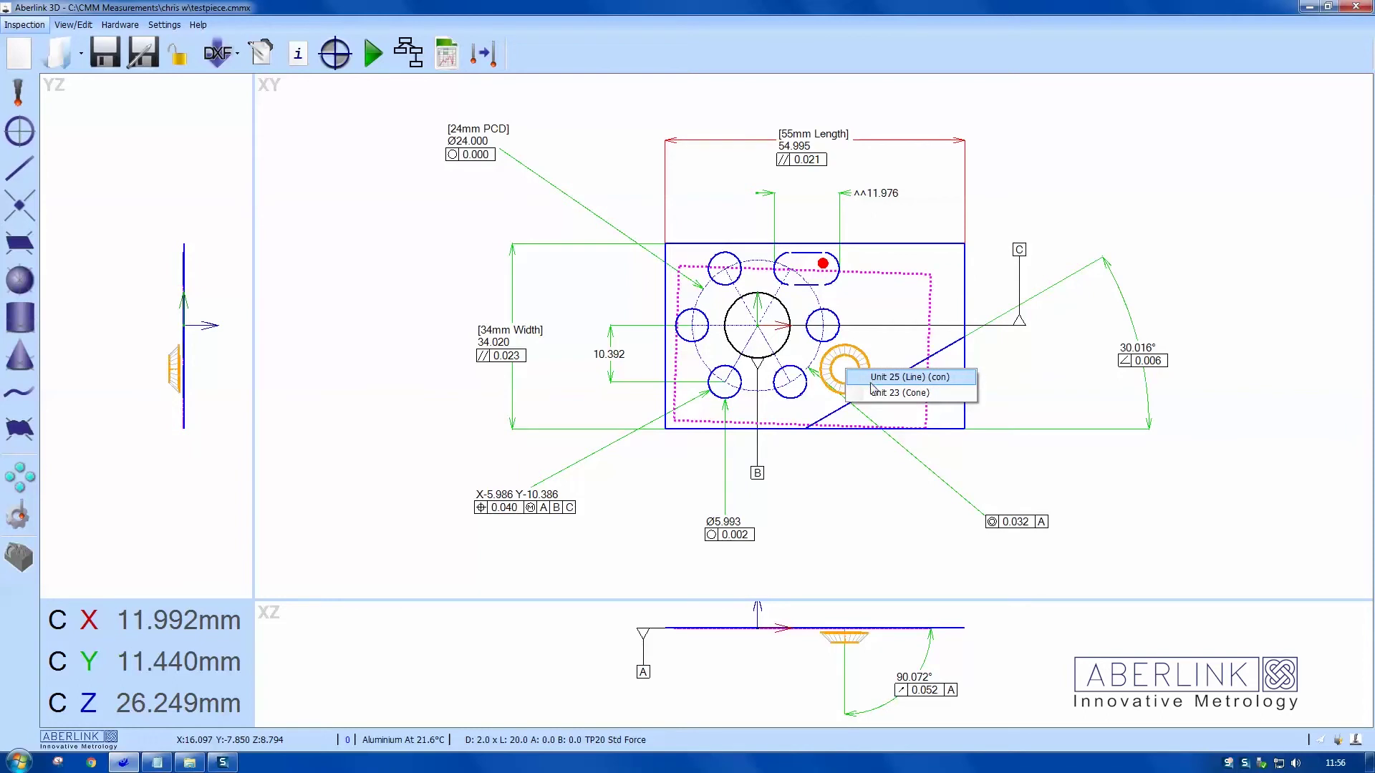
pyautogui.click(973, 627)
pyautogui.click(983, 656)
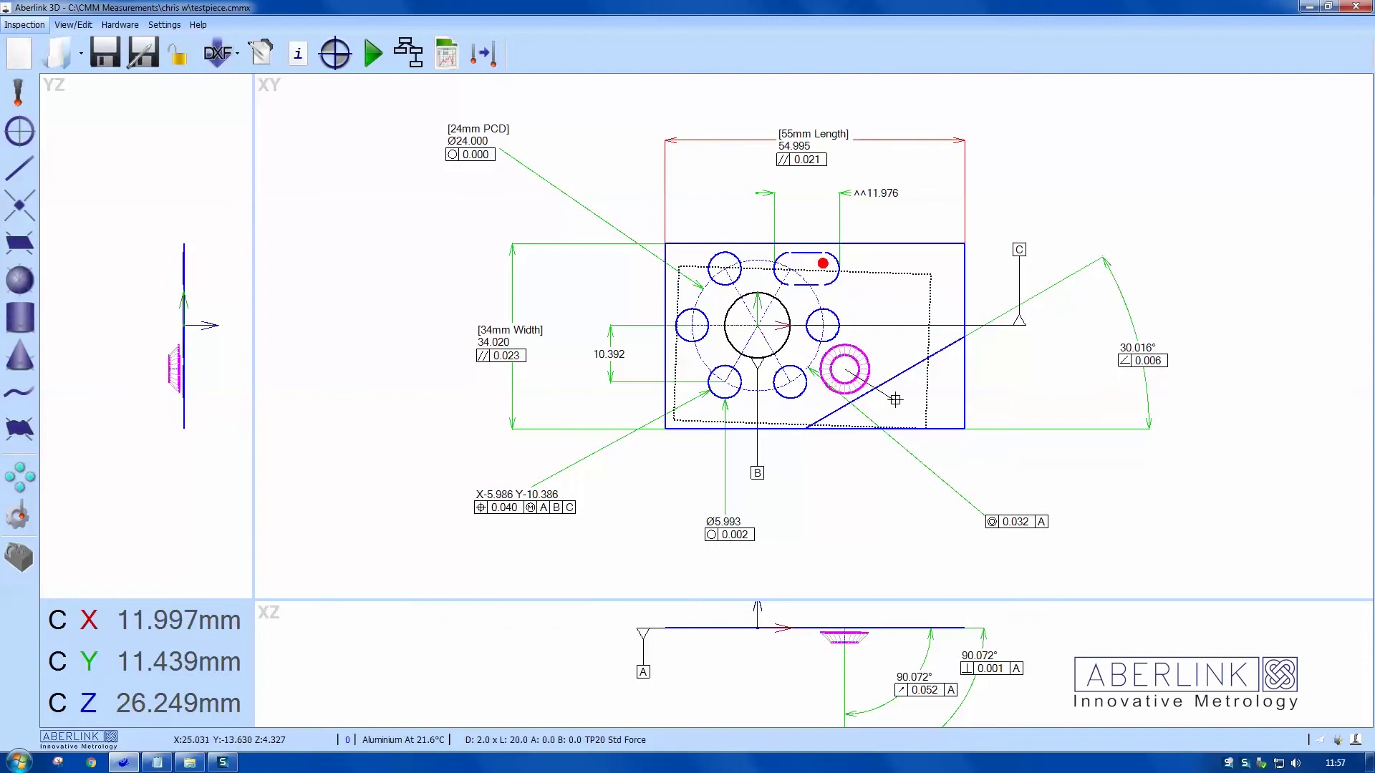
# Undo the accidental 90.072° angle dimension placed in the XY view.
pyautogui.click(928, 405)
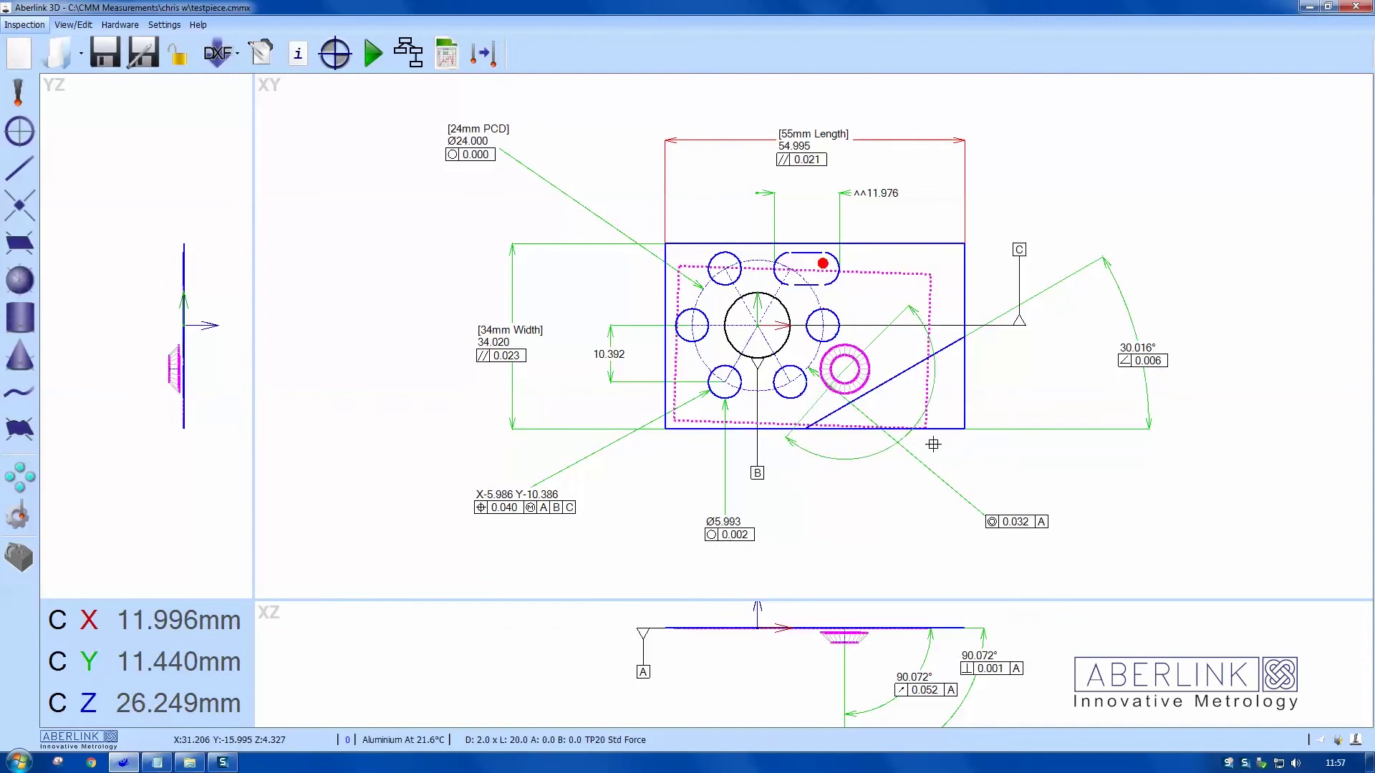
pyautogui.click(899, 502)
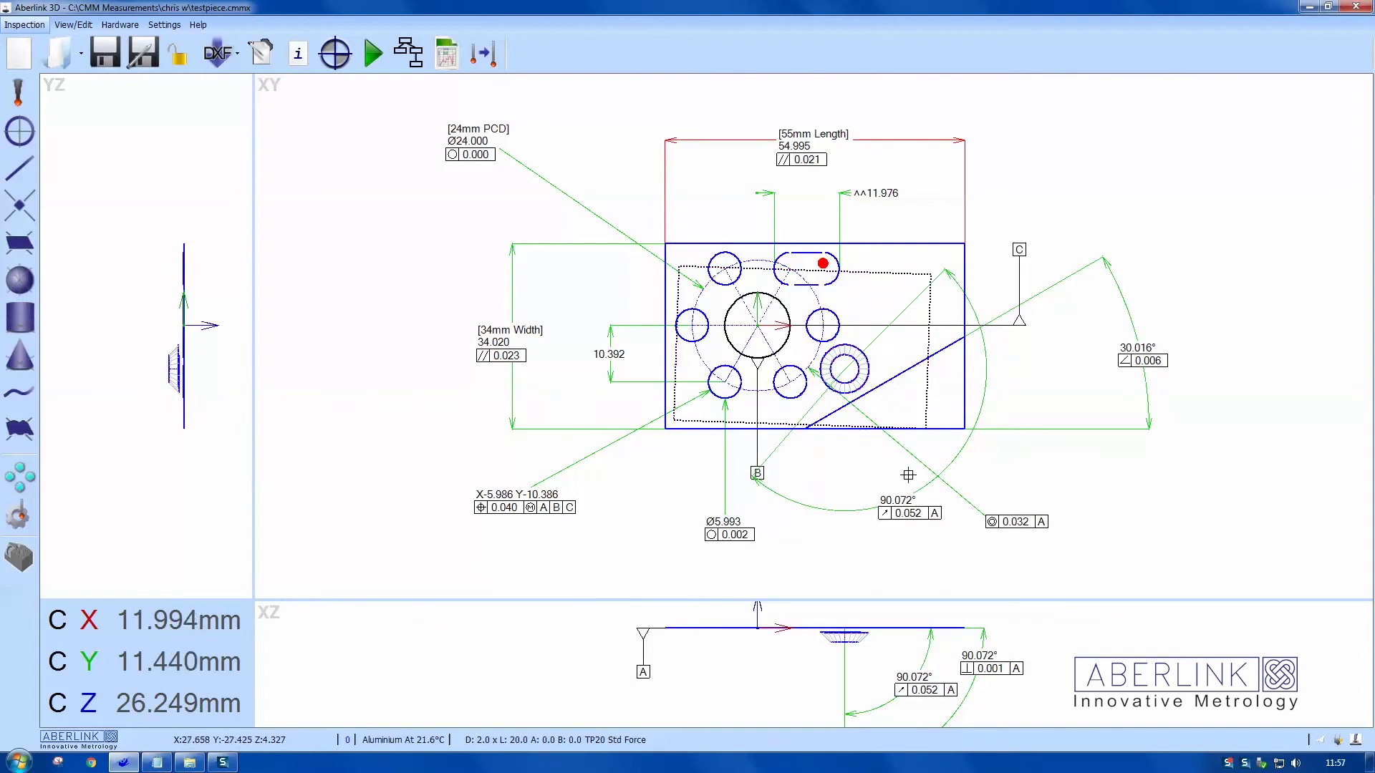
pyautogui.click(73, 25)
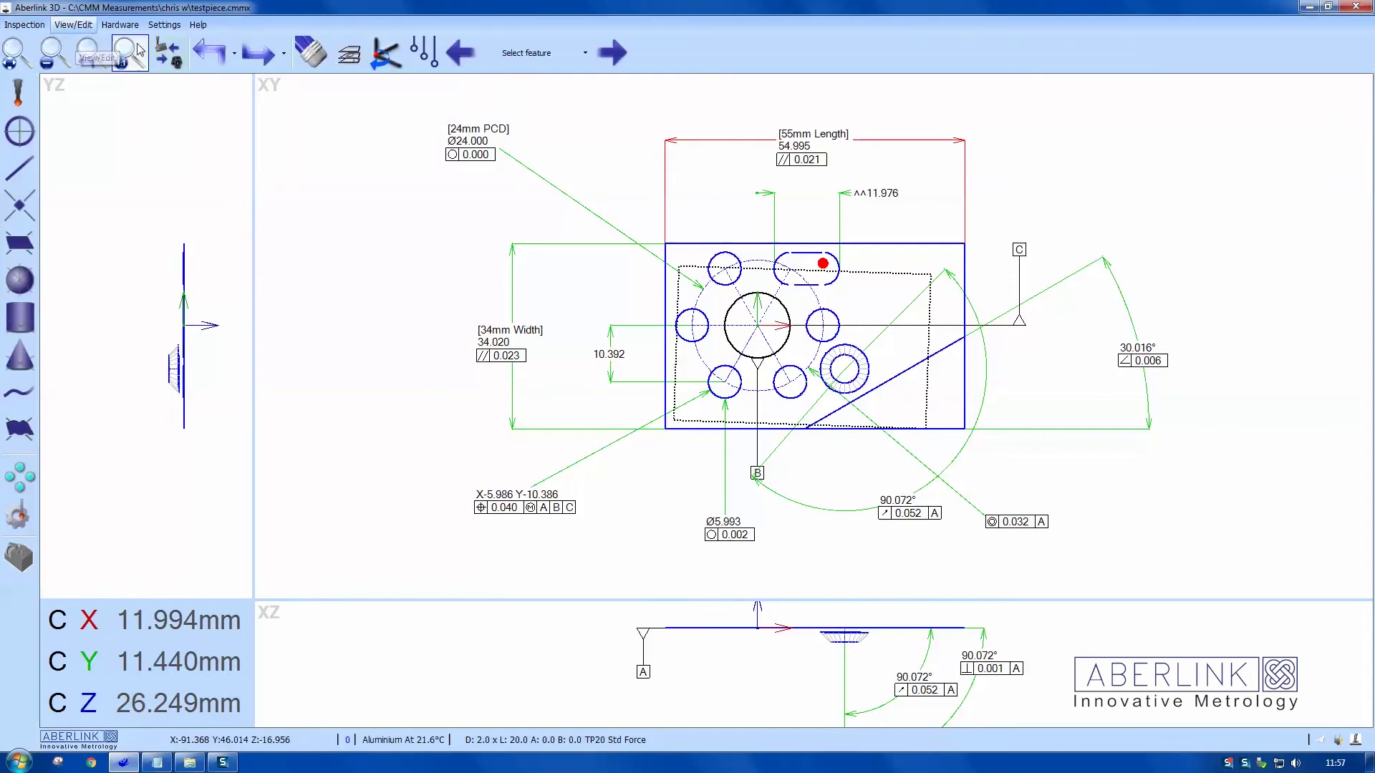
pyautogui.click(200, 59)
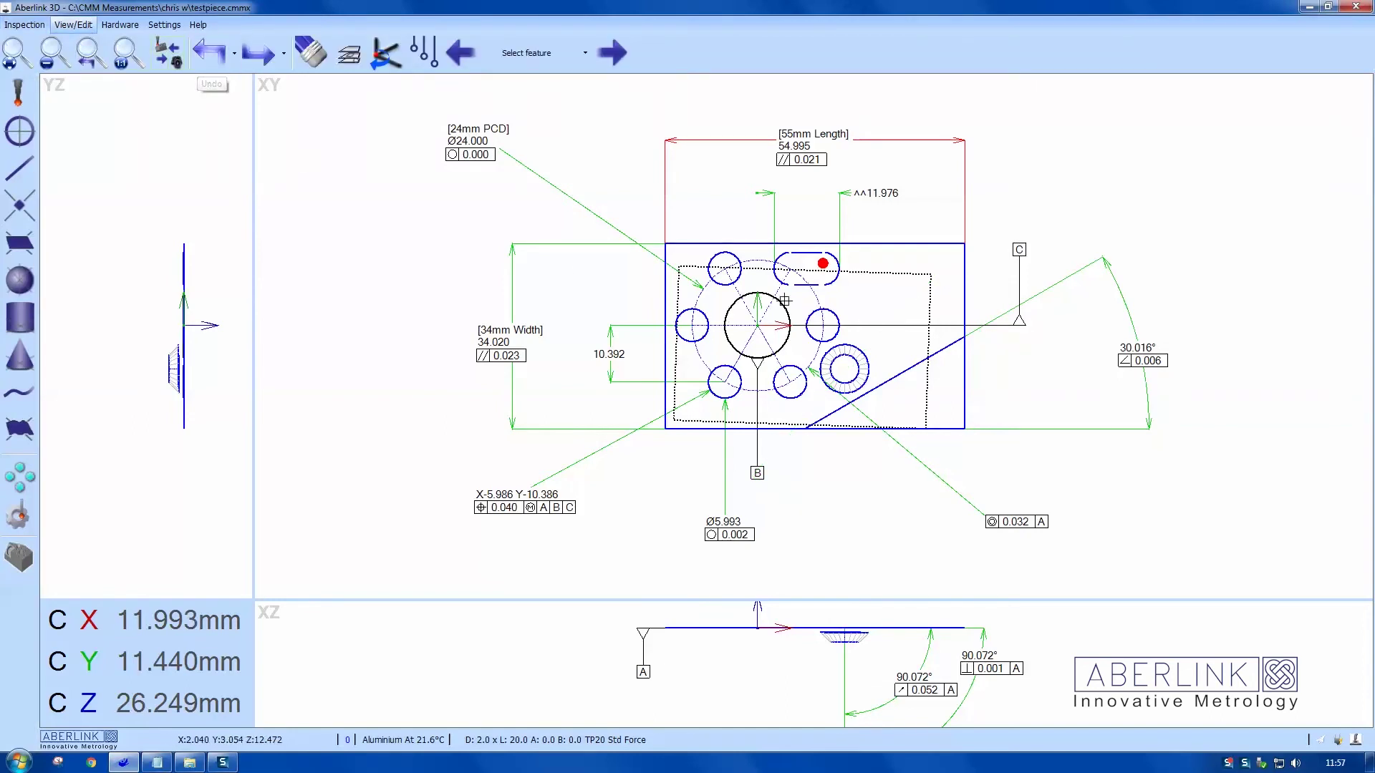
# Dimension the 5.252 depth from the plane to the counterbore in the YZ view.
pyautogui.click(927, 337)
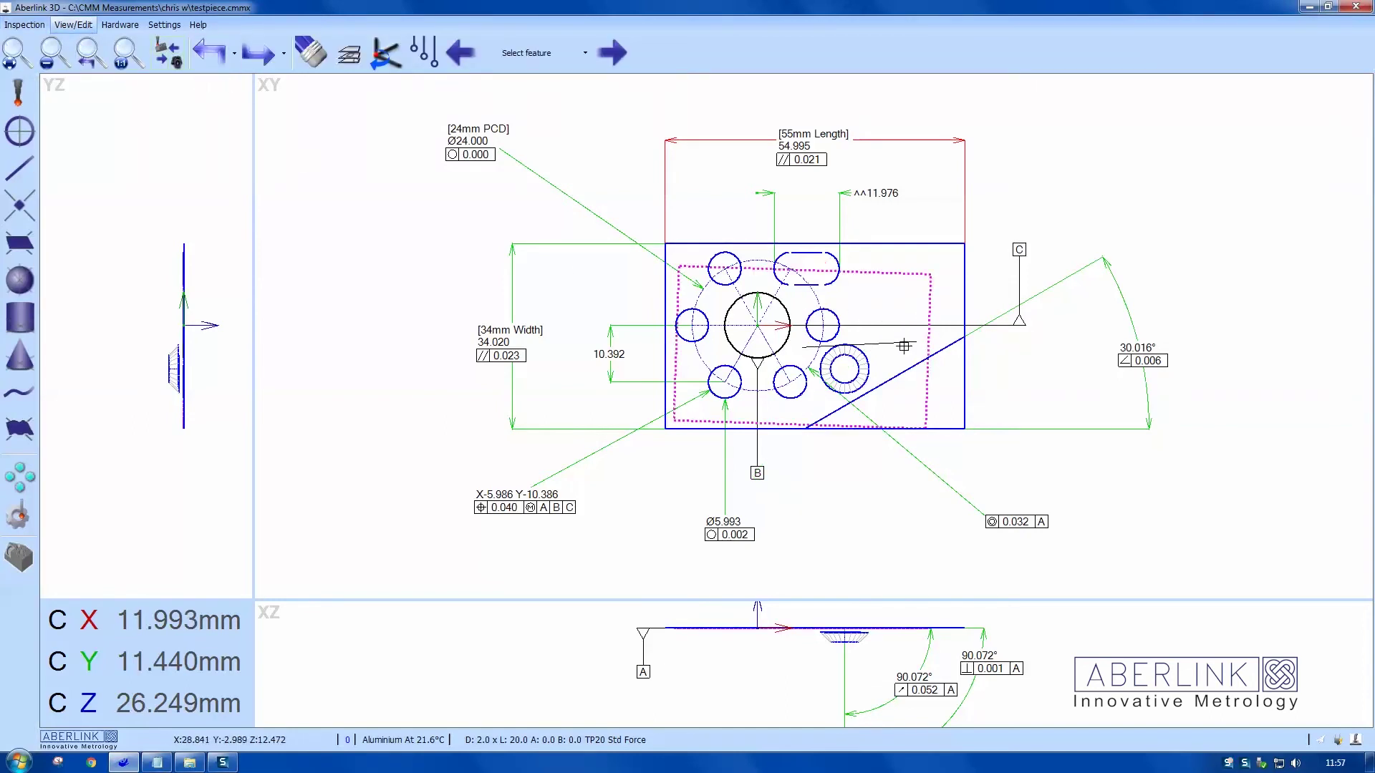
pyautogui.click(870, 360)
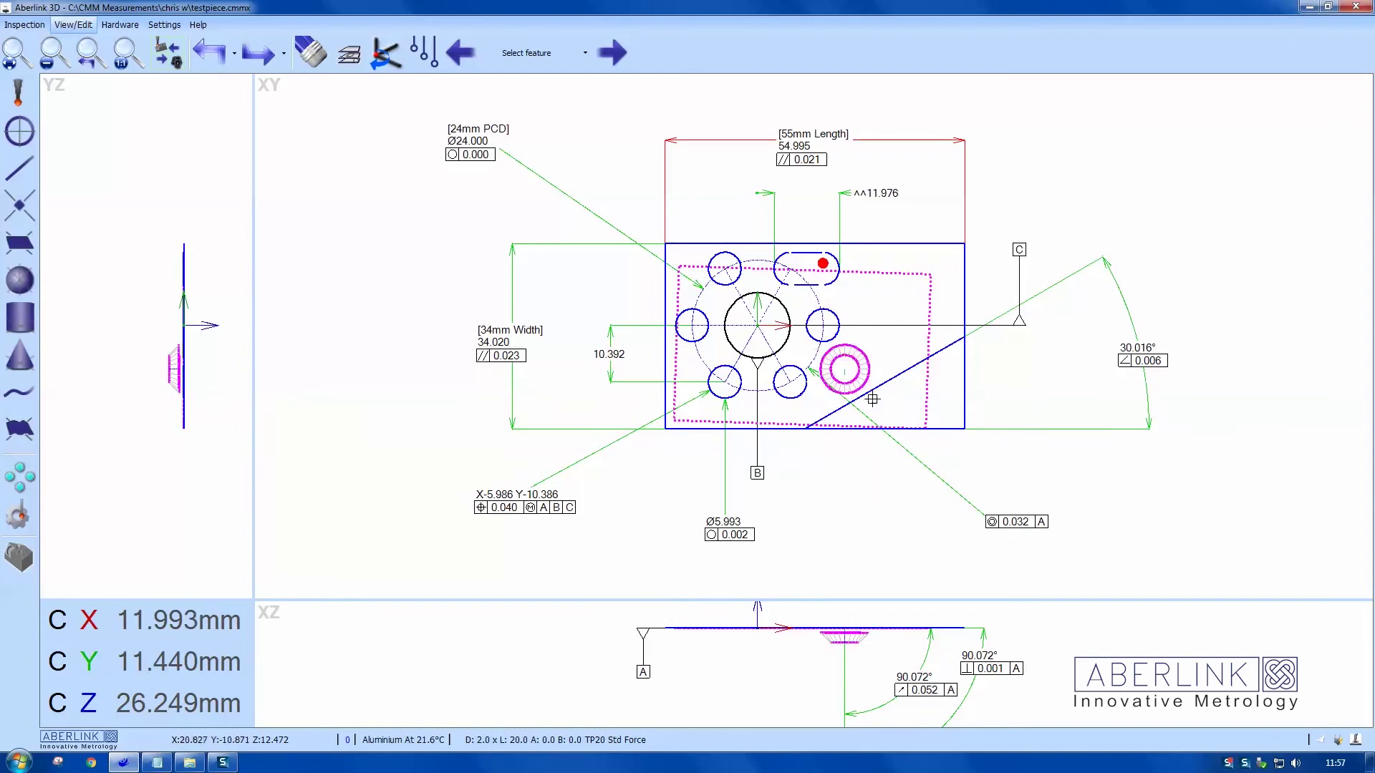
pyautogui.click(125, 502)
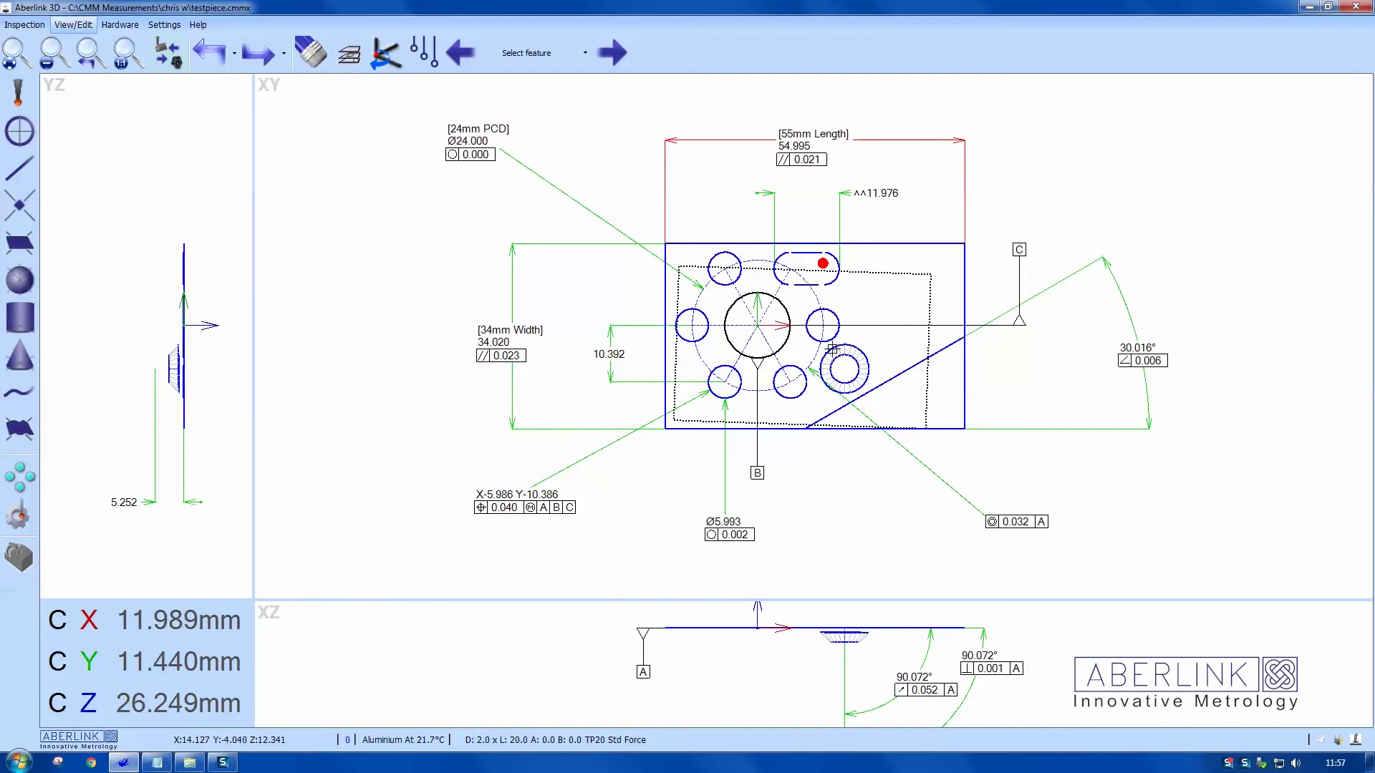
# Construct a Ø10.633 circle where the counterbore cone intersects the plane, dismissing the angle messages.
pyautogui.click(28, 131)
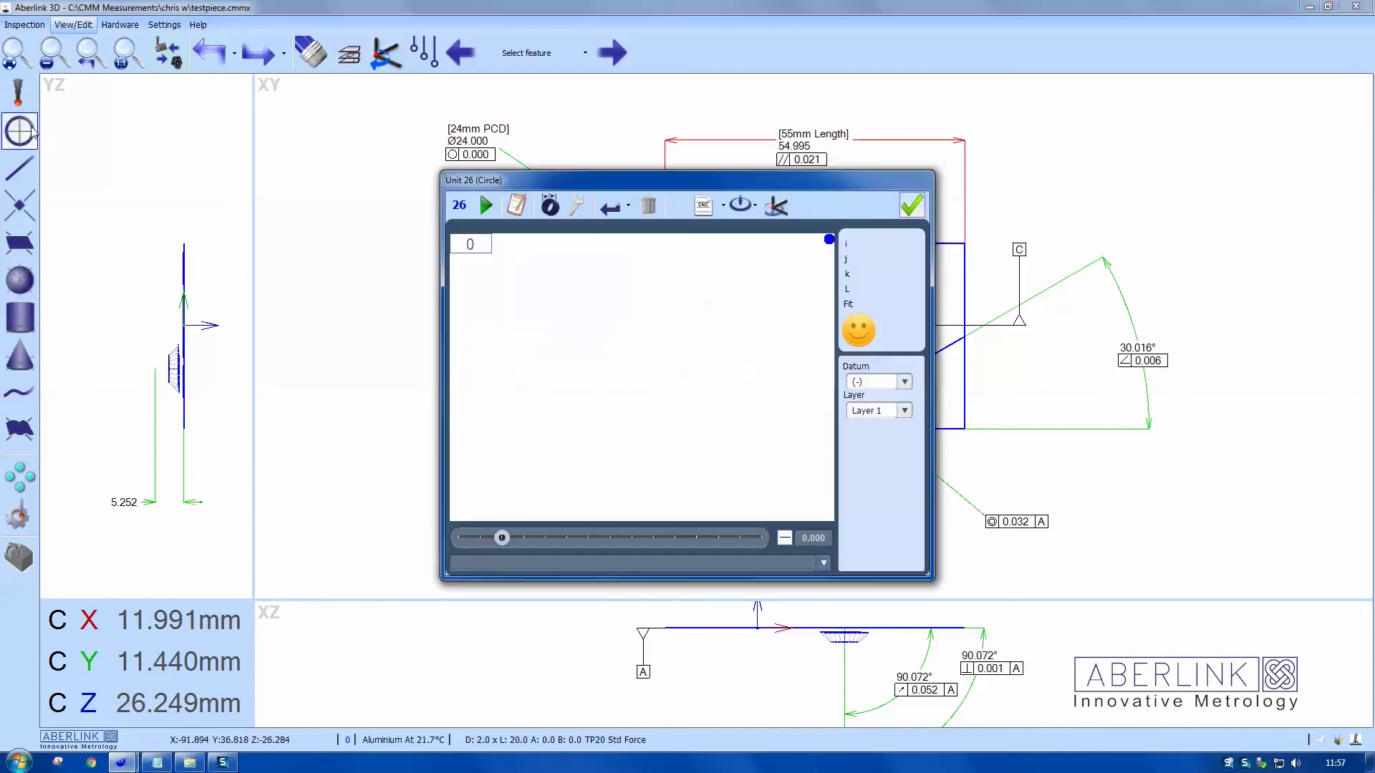
pyautogui.click(577, 207)
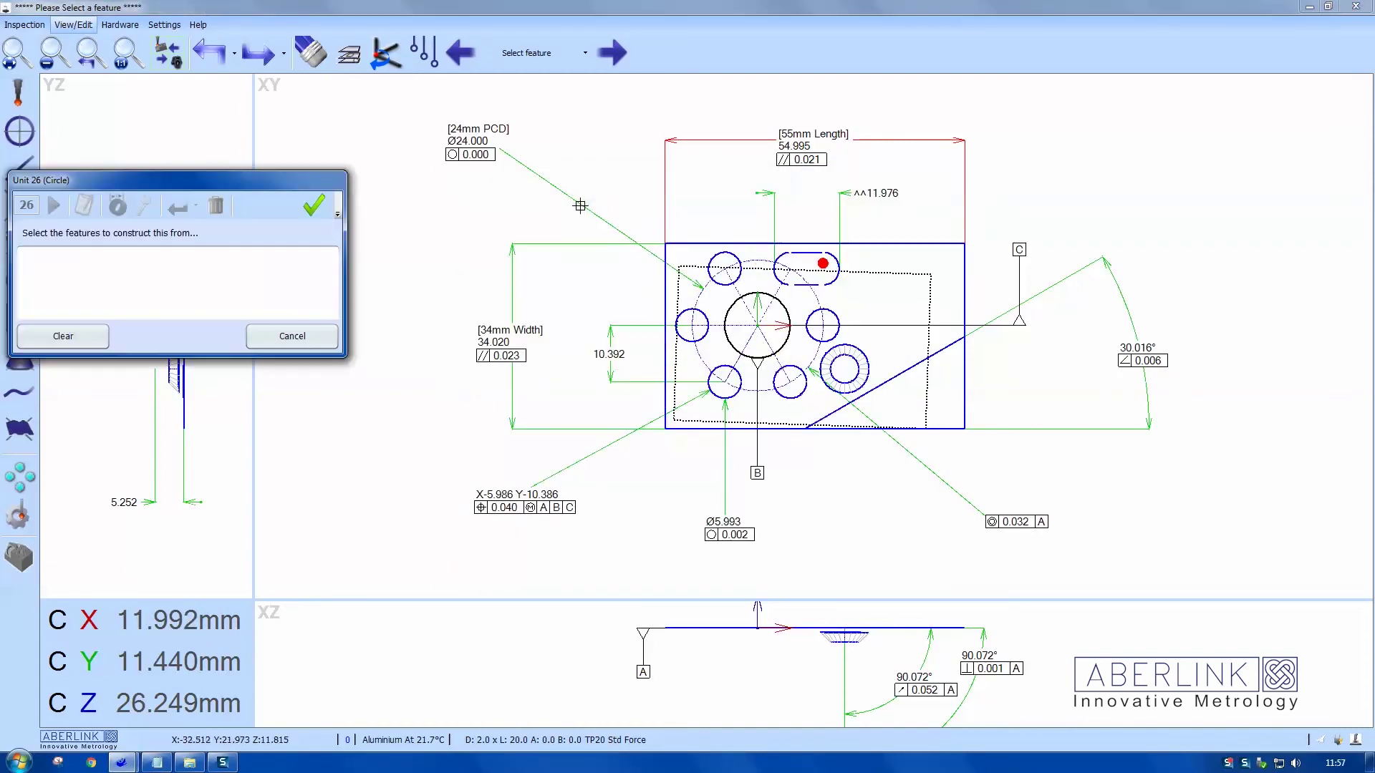
pyautogui.click(925, 383)
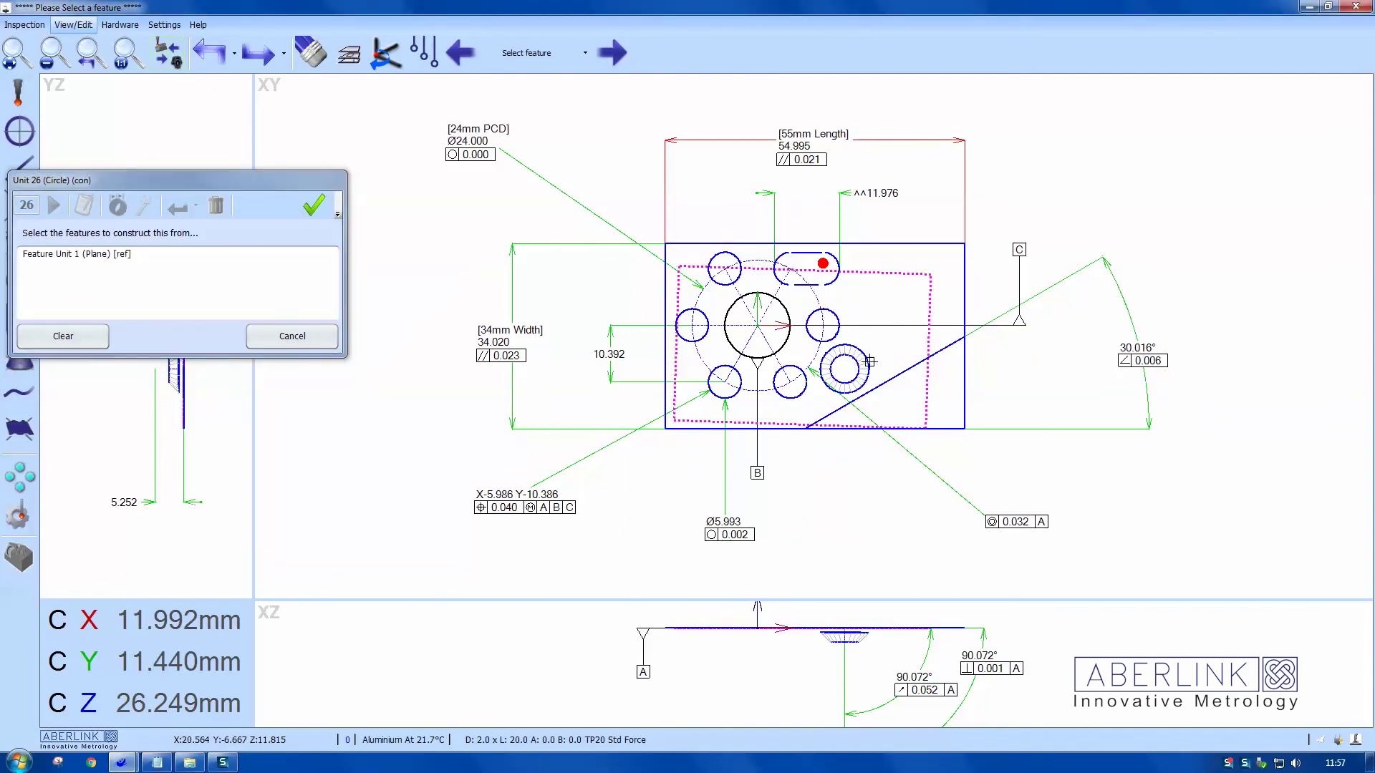
pyautogui.click(870, 361)
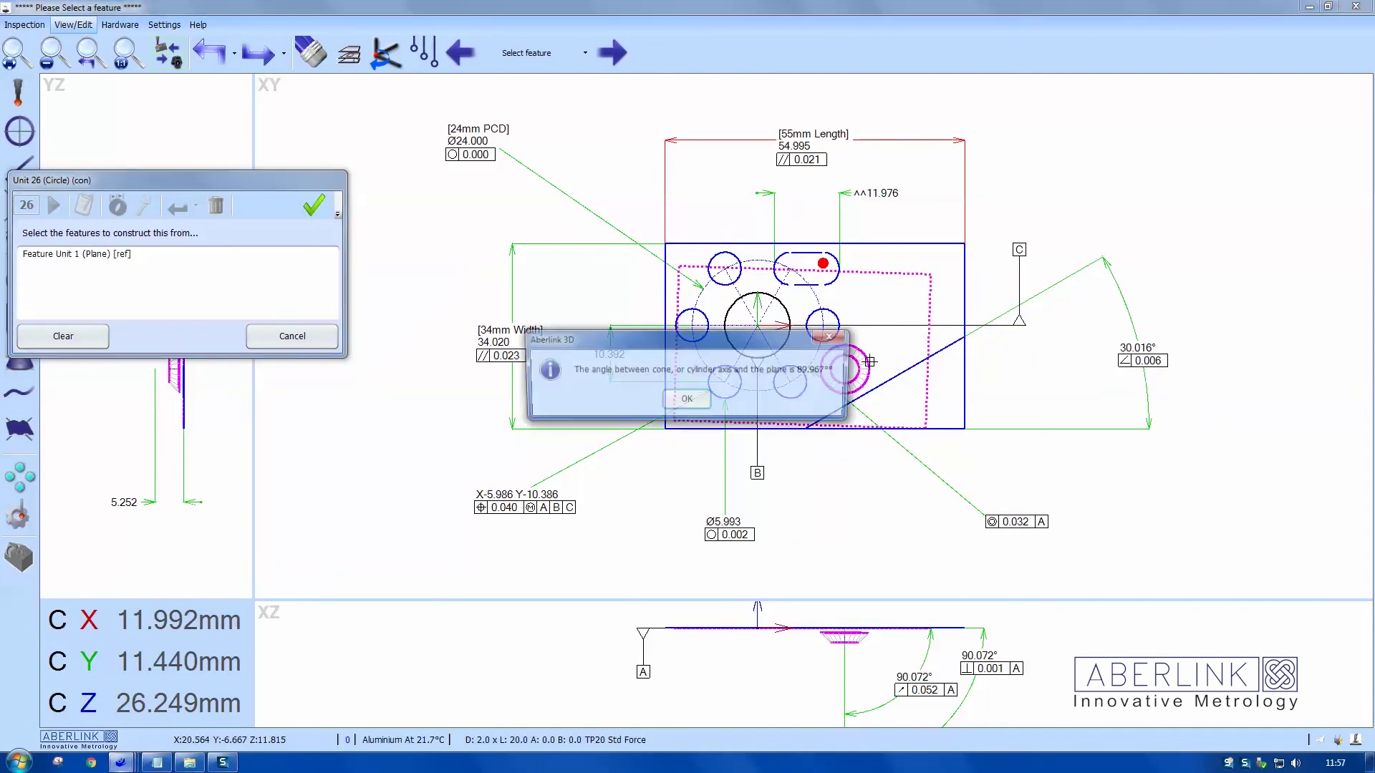
pyautogui.click(684, 400)
pyautogui.click(682, 401)
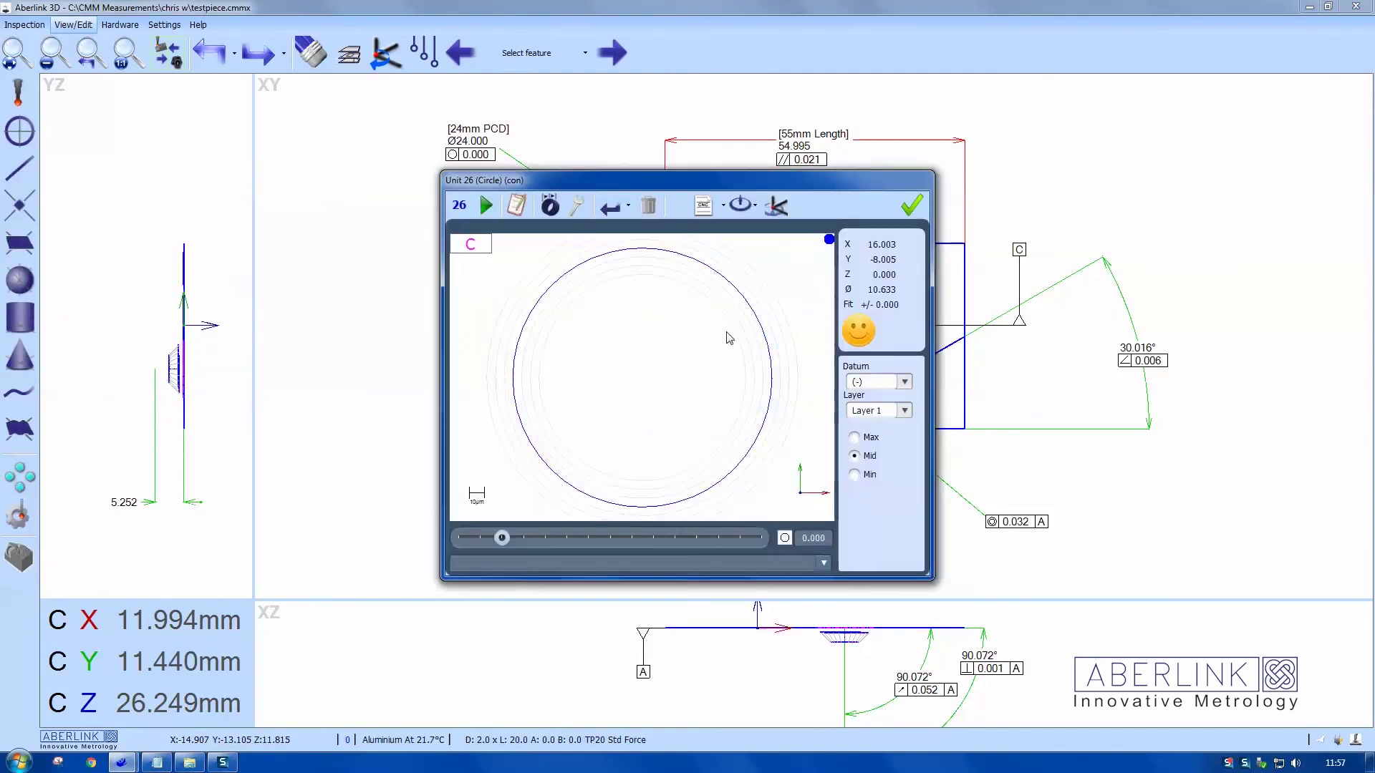
pyautogui.click(911, 205)
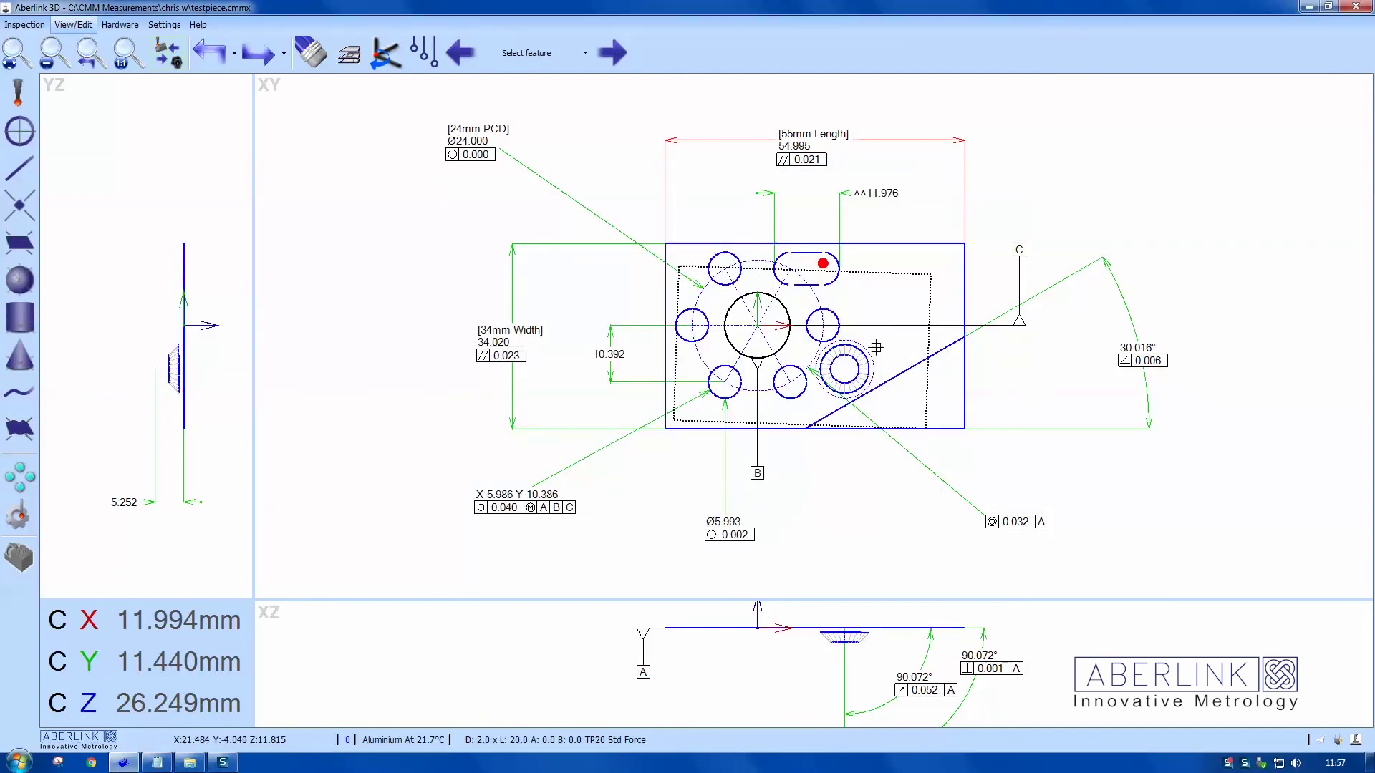